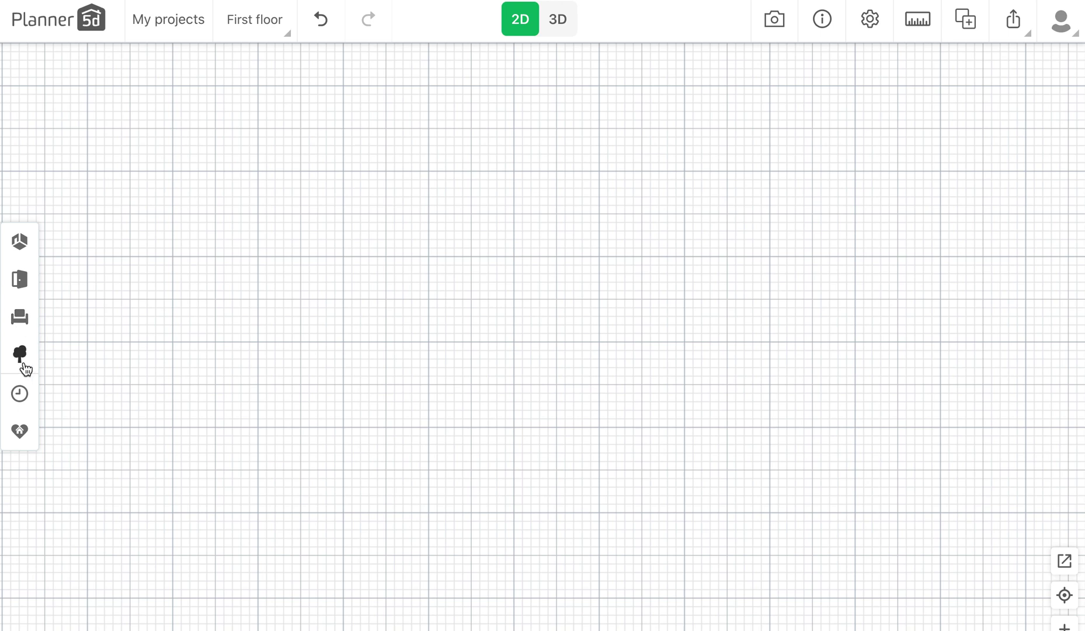
Add a square 5 m by 5 m room to the first floor, near the middle of the plan
left_click(23, 246)
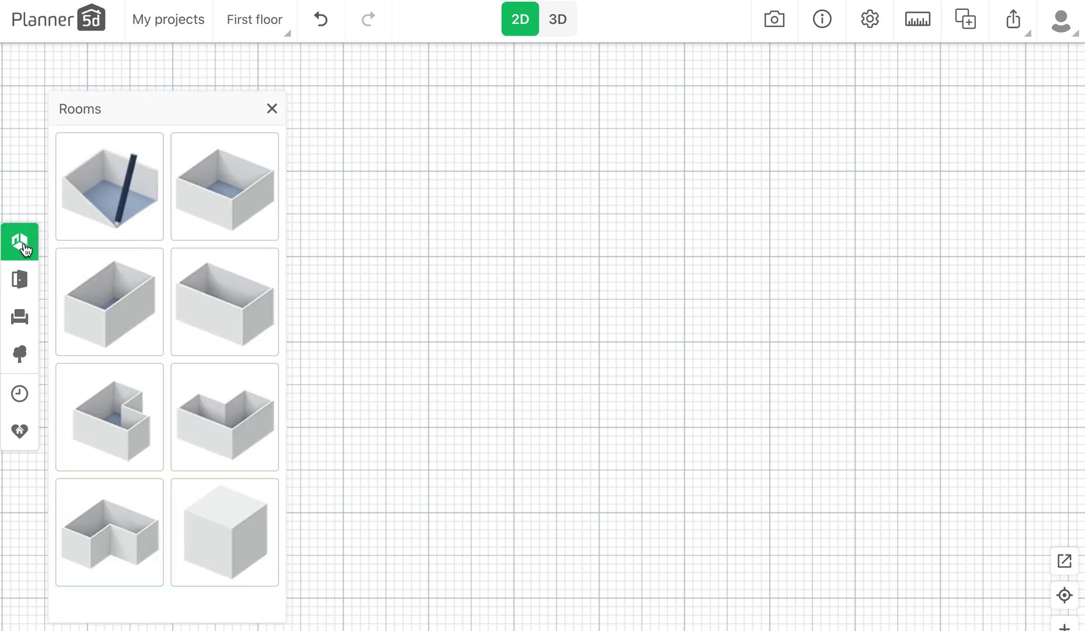
left_click_drag(208, 201, 353, 294)
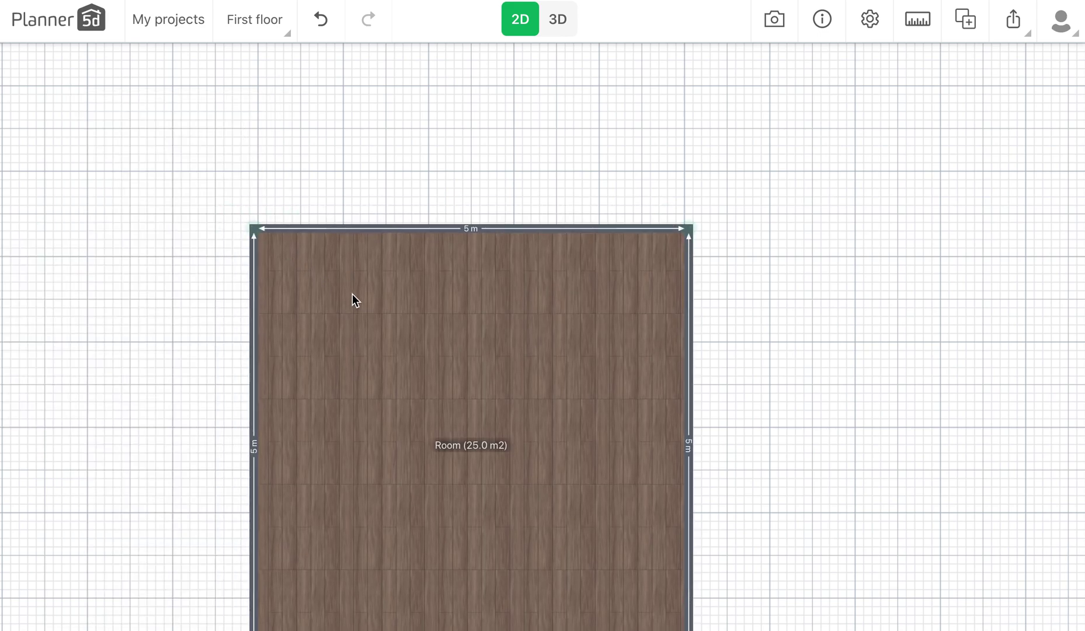
left_click(498, 269)
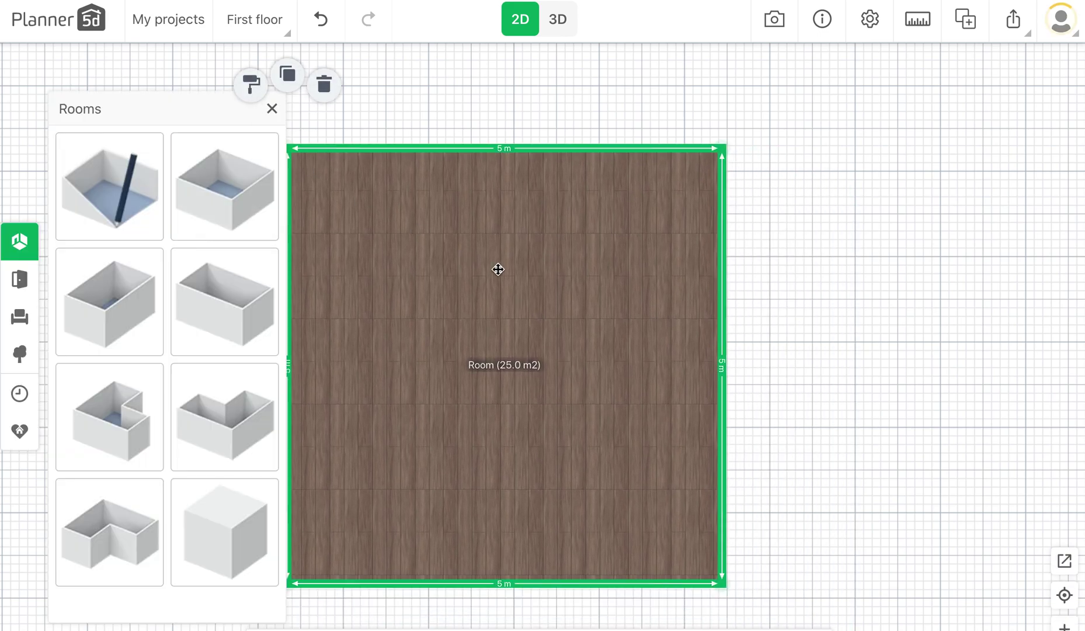
scroll(572, 334, "up", 1)
scroll(572, 335, "down", 3)
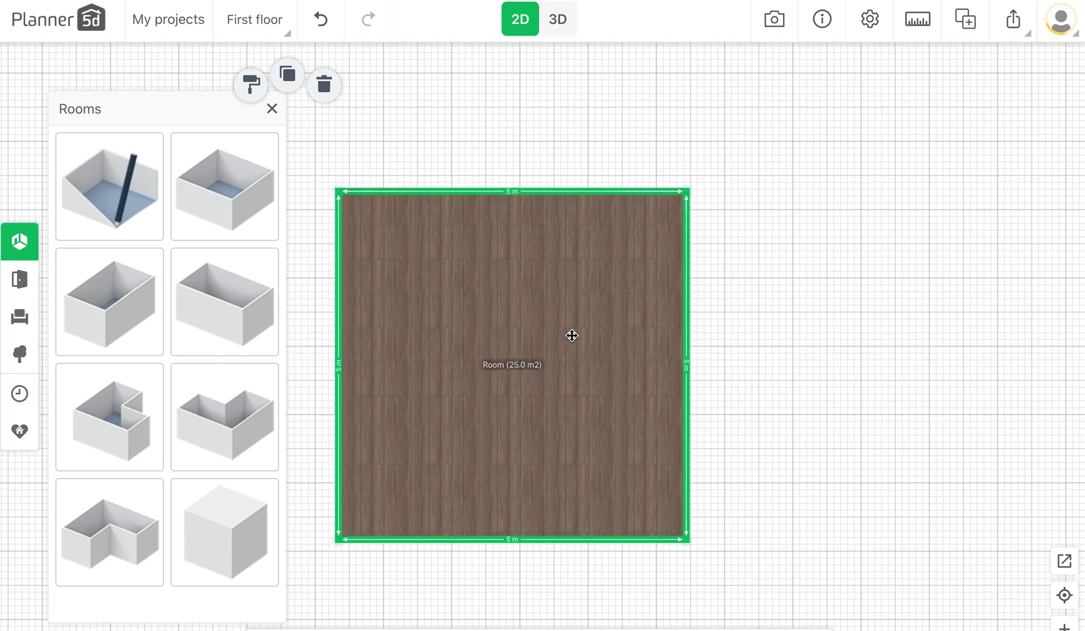
scroll(572, 335, "down", 2)
scroll(572, 336, "down", 2)
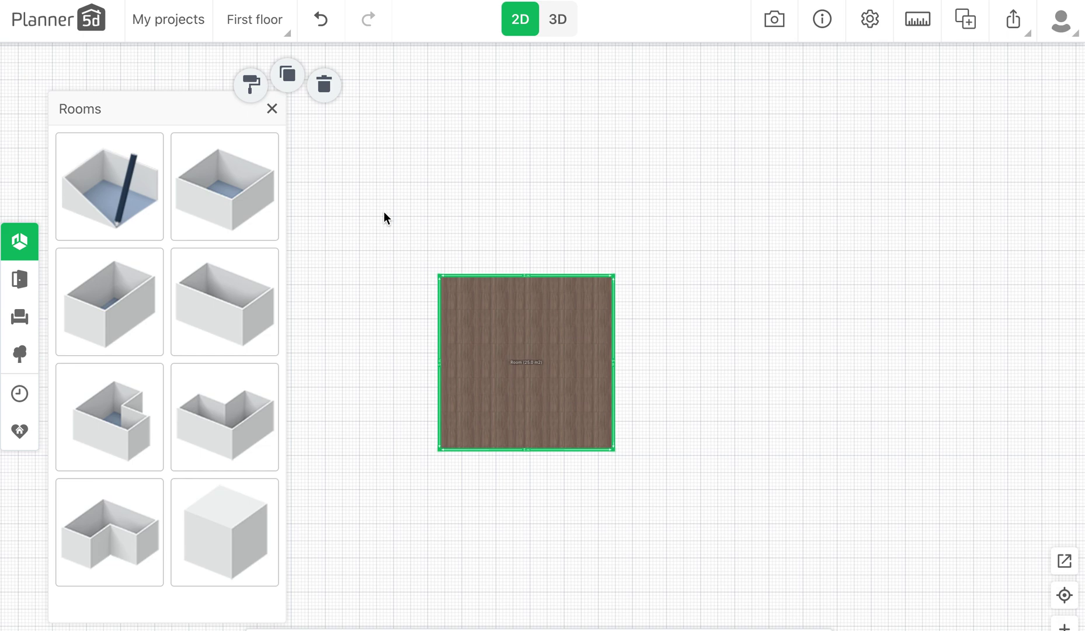
Place a square lawn from the exterior paths and lawns to the upper left of the room
left_click(20, 358)
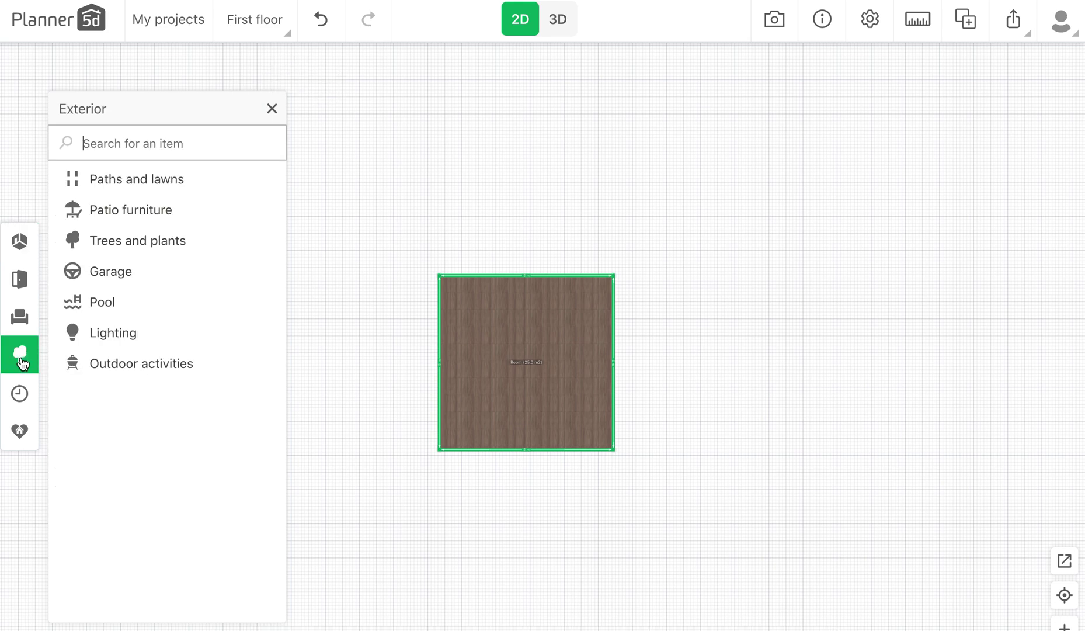
left_click(133, 185)
left_click_drag(153, 206, 208, 121)
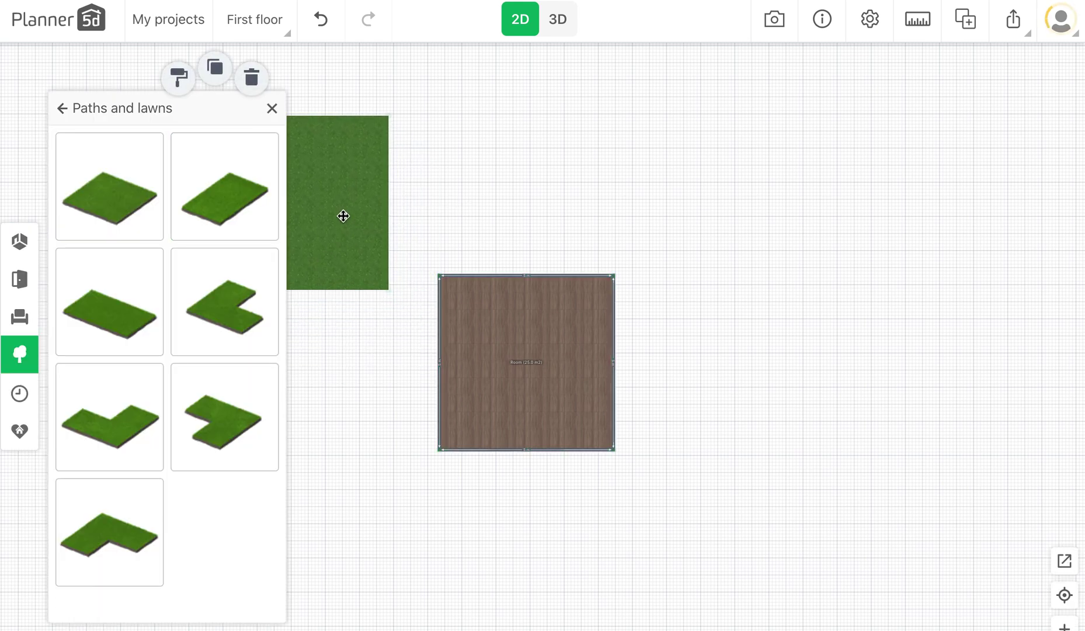
left_click(272, 108)
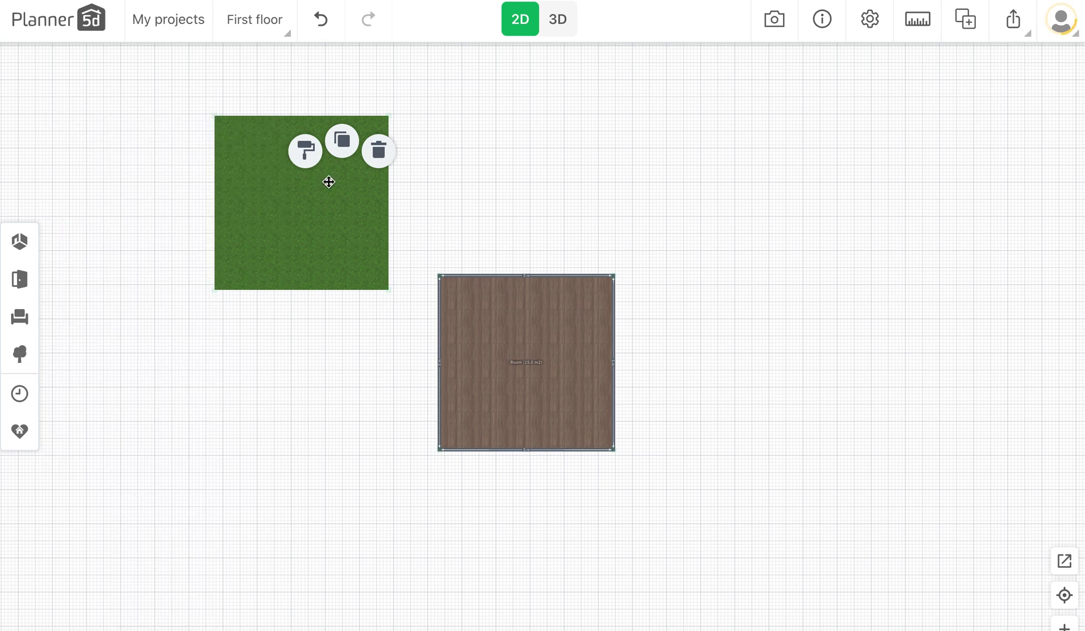
Try to extend the lawn with a duplicate placed against its right edge, and undo the duplication
left_click(342, 142)
left_click_drag(366, 244, 516, 236)
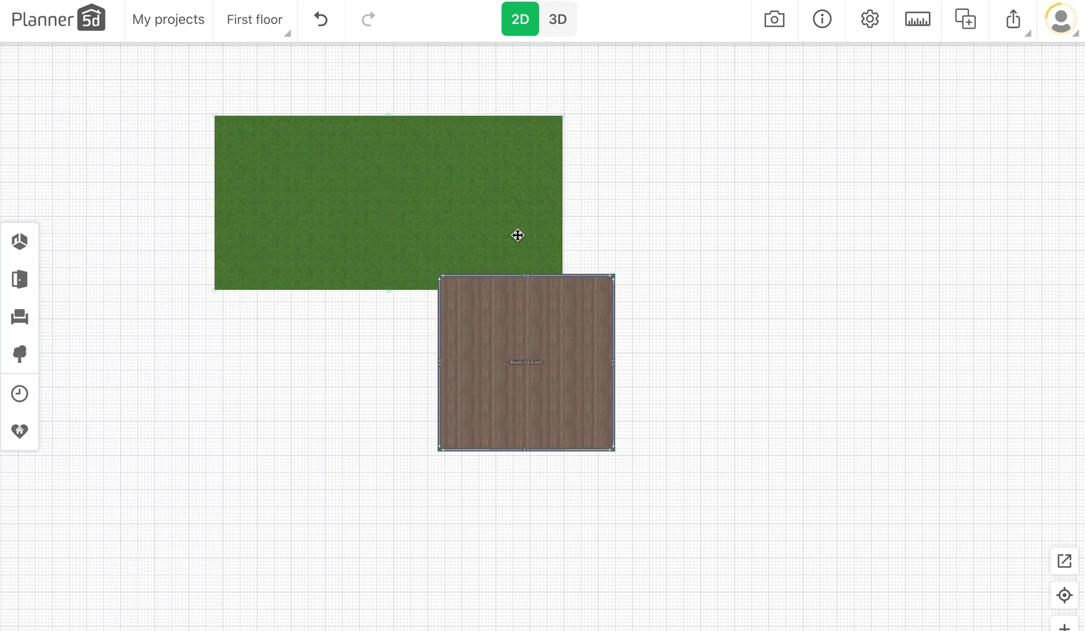
left_click(322, 20)
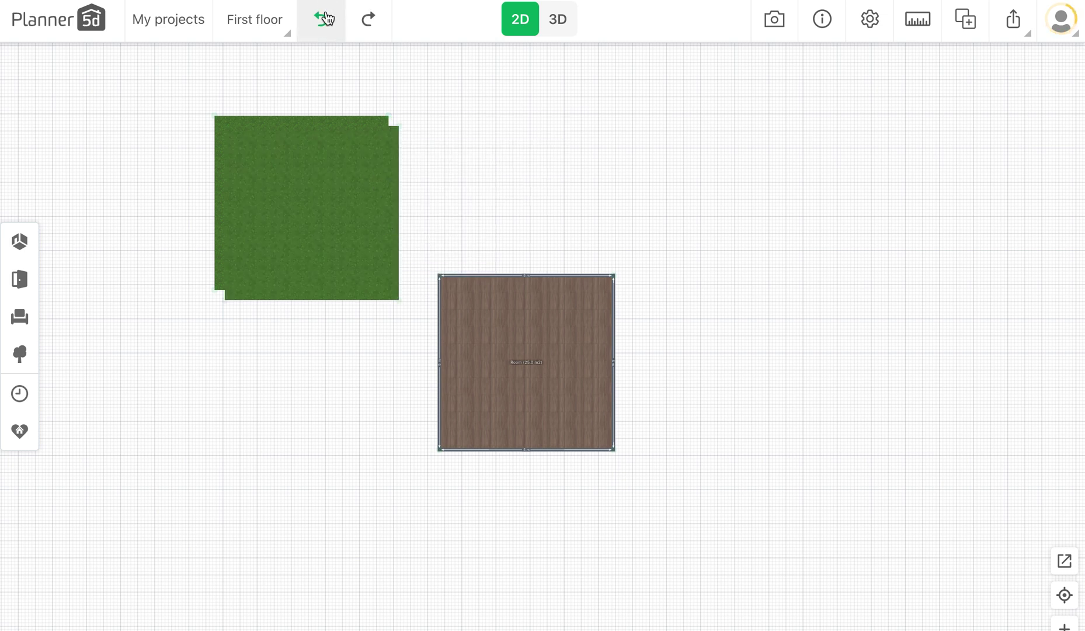
left_click(325, 19)
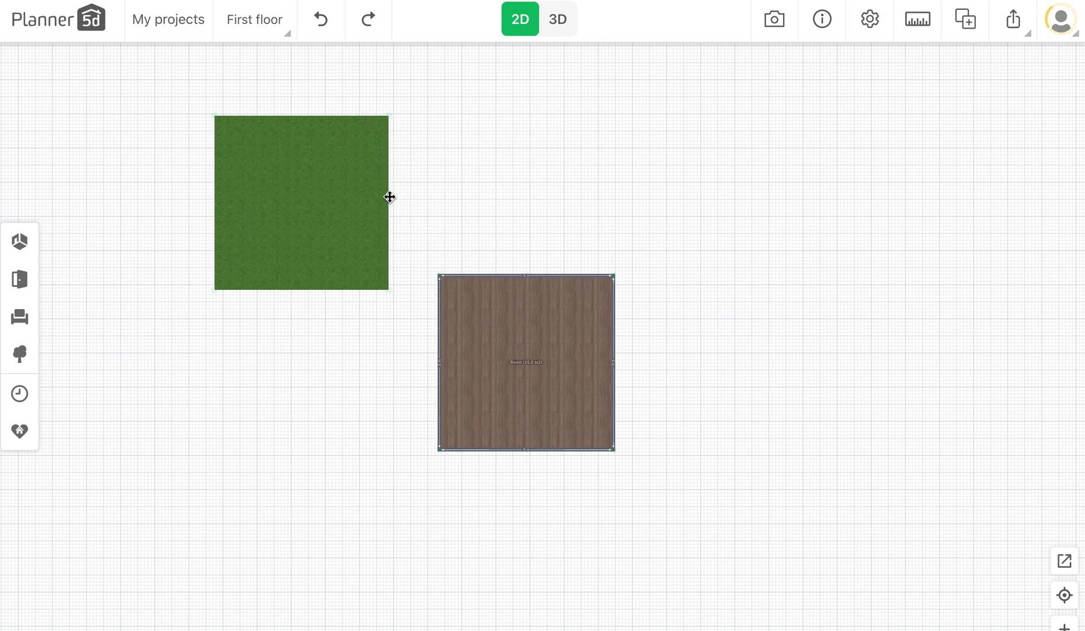
Stretch the lawn's right and lower edges outward so the grass surrounds the room on all sides
left_click_drag(390, 197, 921, 238)
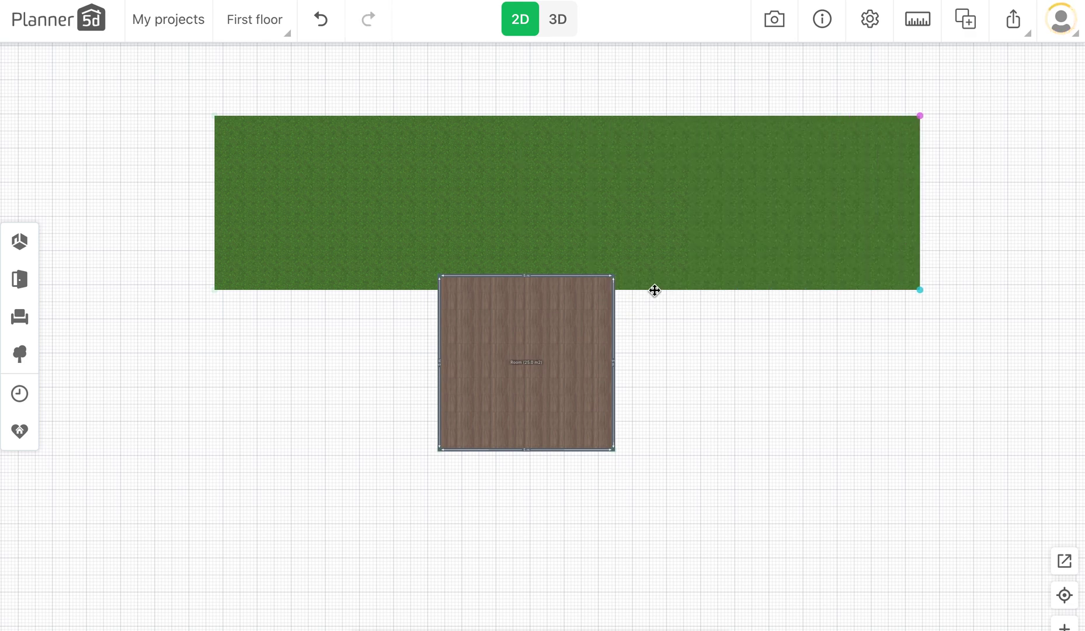
left_click_drag(655, 290, 678, 575)
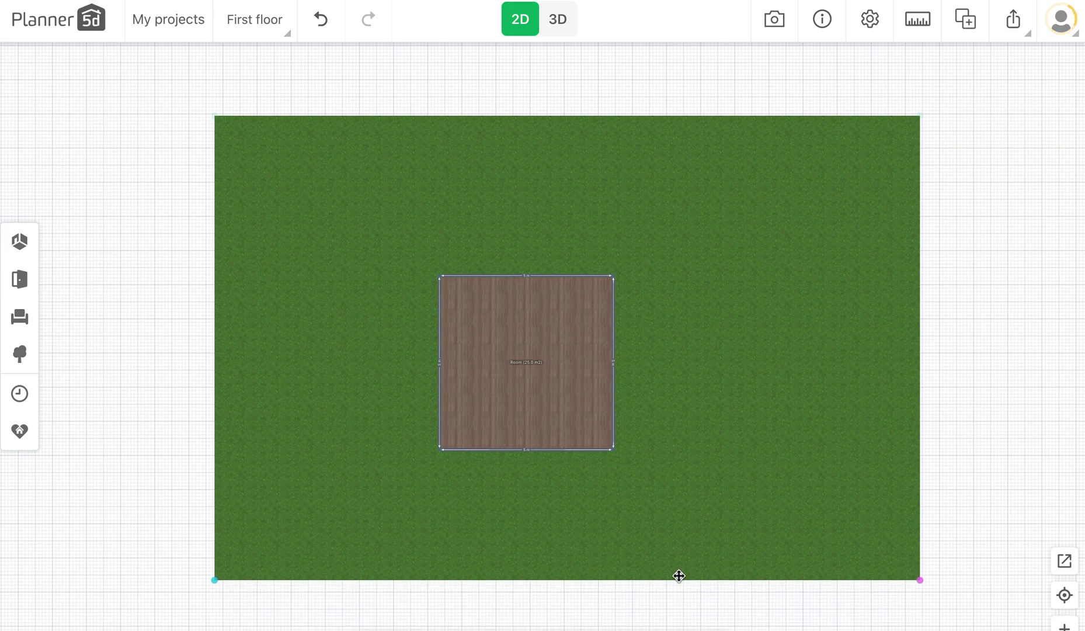
left_click_drag(922, 349, 850, 349)
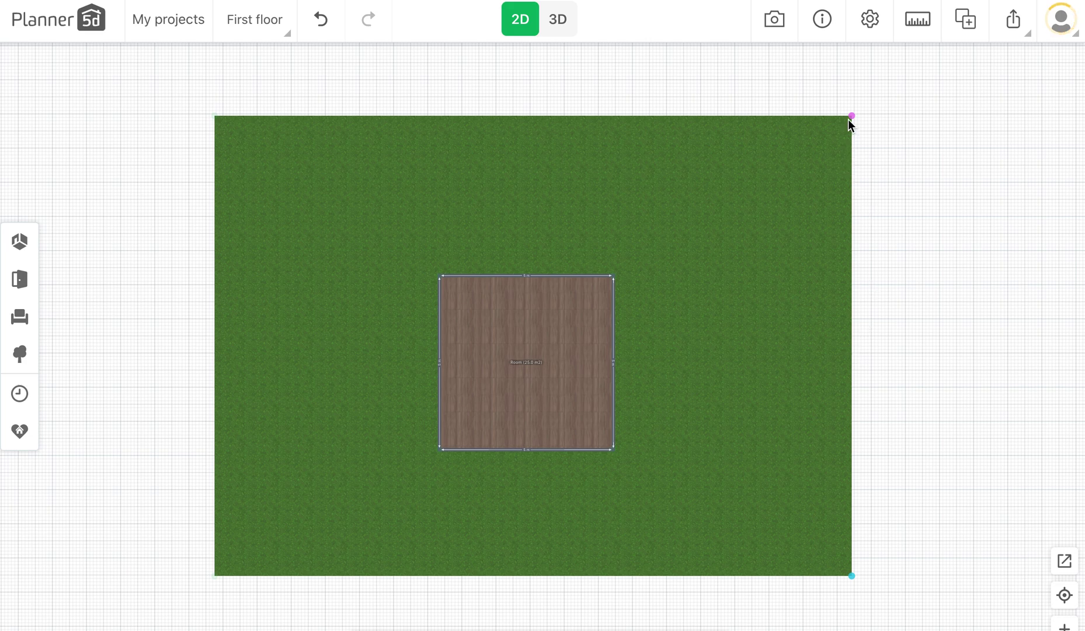
Try pulling the upper-right corners of the lawn and the room outward, and undo both corner moves
left_click_drag(851, 116, 952, 87)
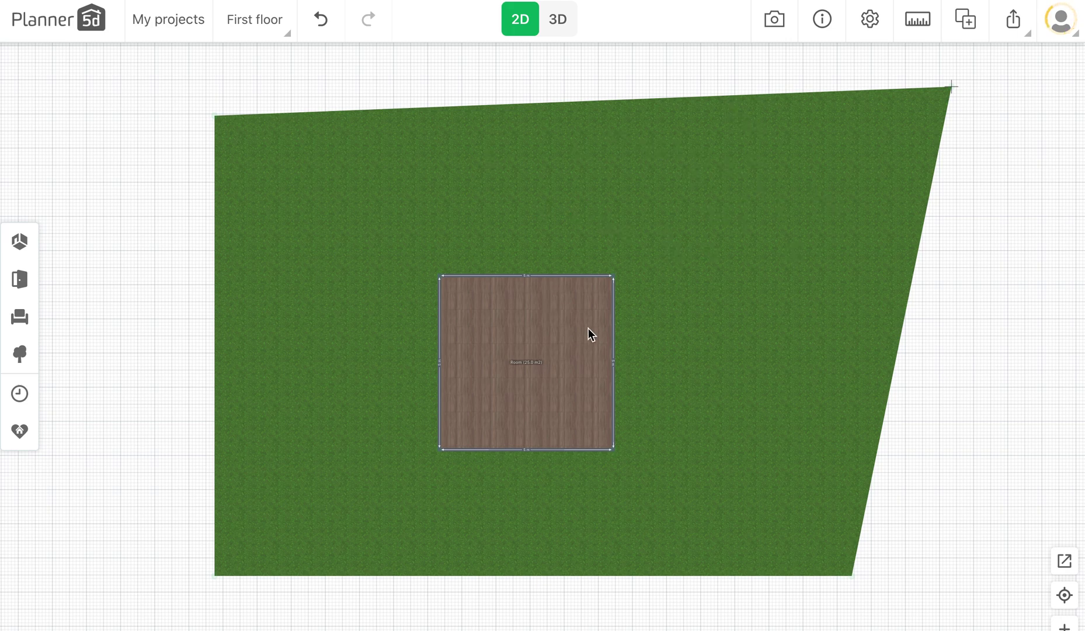
left_click_drag(610, 277, 671, 232)
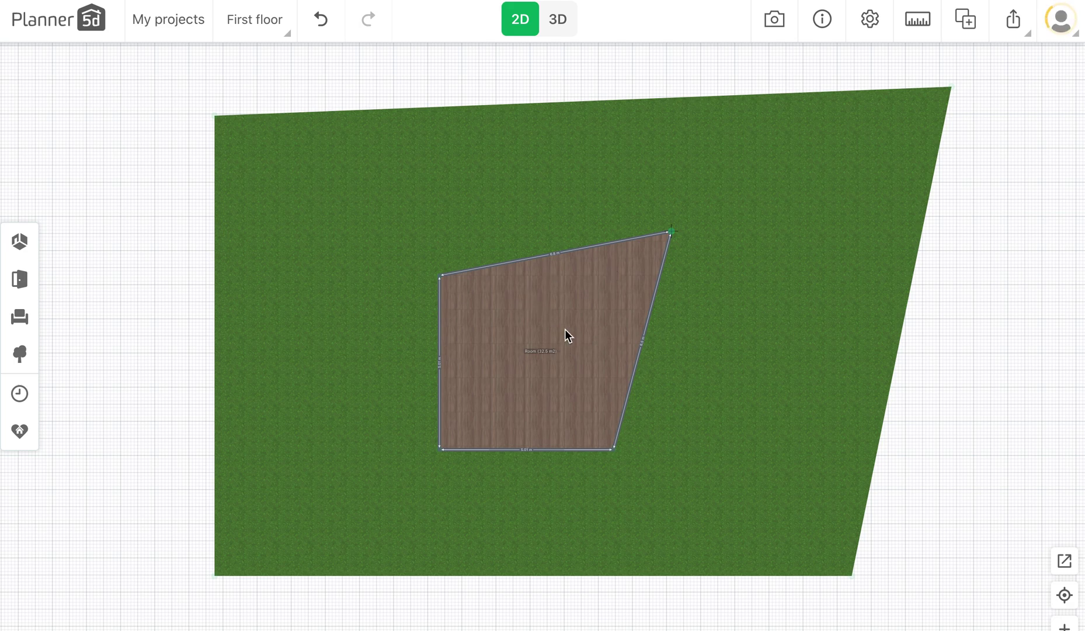
left_click(324, 32)
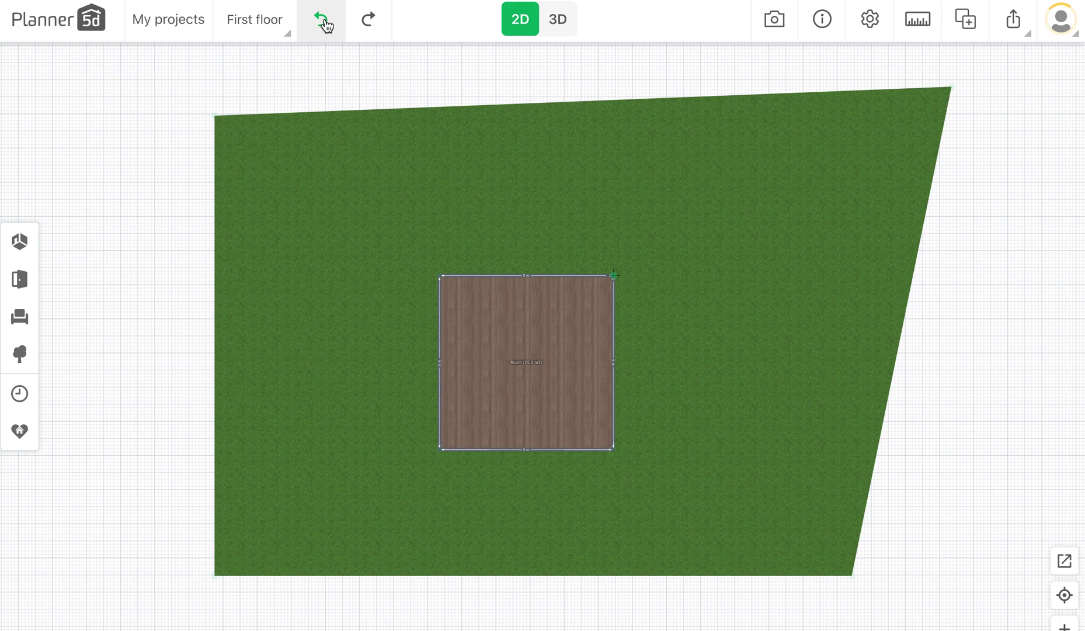
left_click(323, 21)
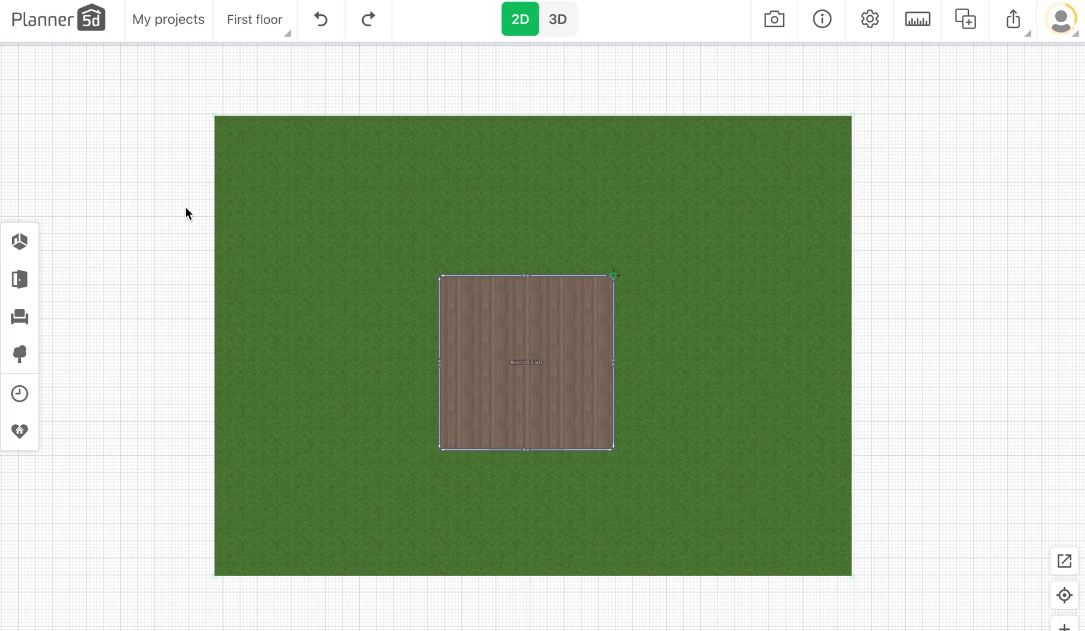
Add a new floor to the project and make it the active floor
left_click(288, 38)
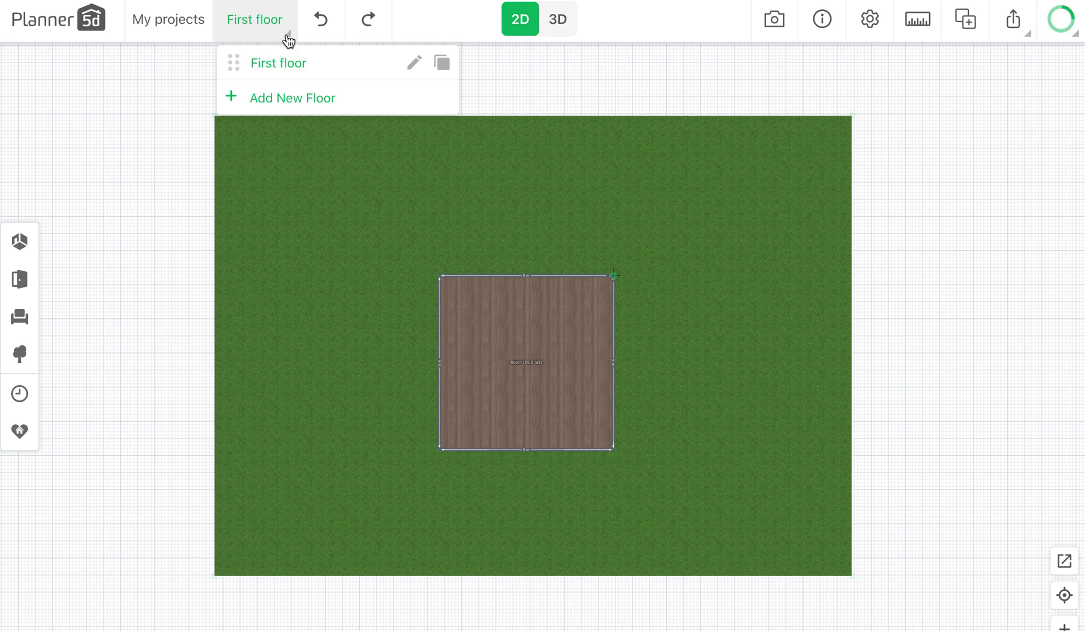
left_click(305, 105)
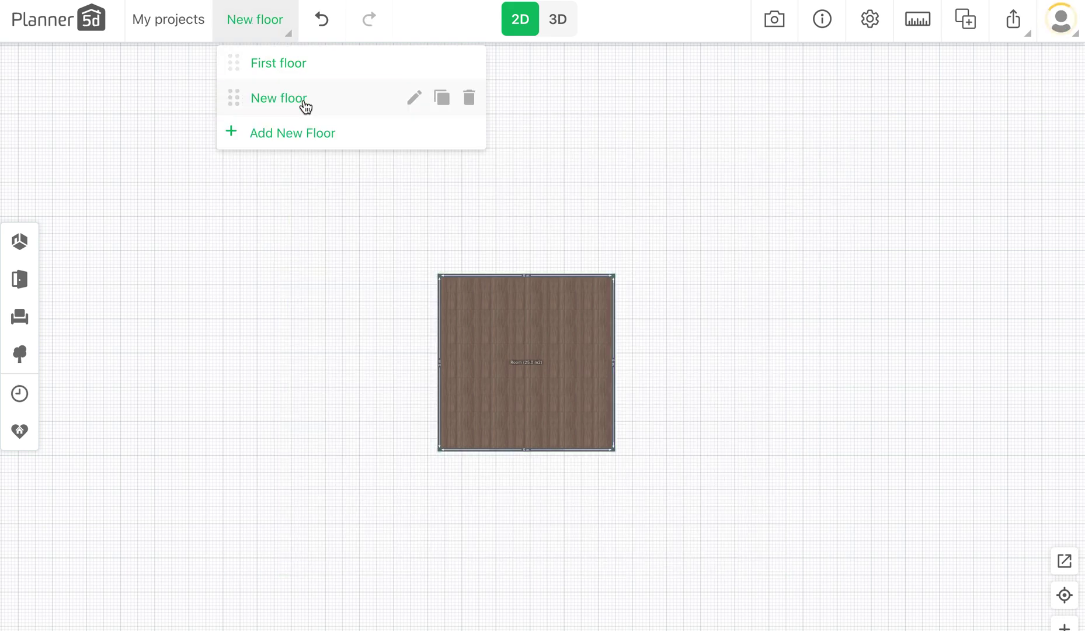
left_click(304, 100)
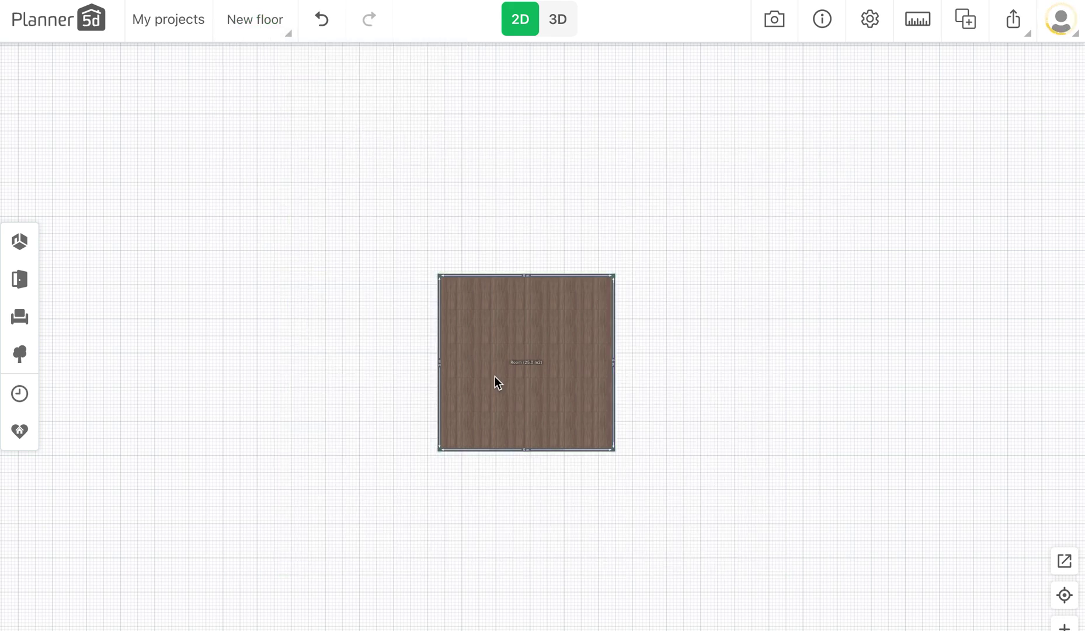
Try moving the new floor's room to the right of the first-floor outline, and undo the move
mouse_move(542, 388)
left_mouse_down()
mouse_move(666, 388)
mouse_move(712, 376)
mouse_move(549, 384)
mouse_move(688, 373)
left_mouse_up()
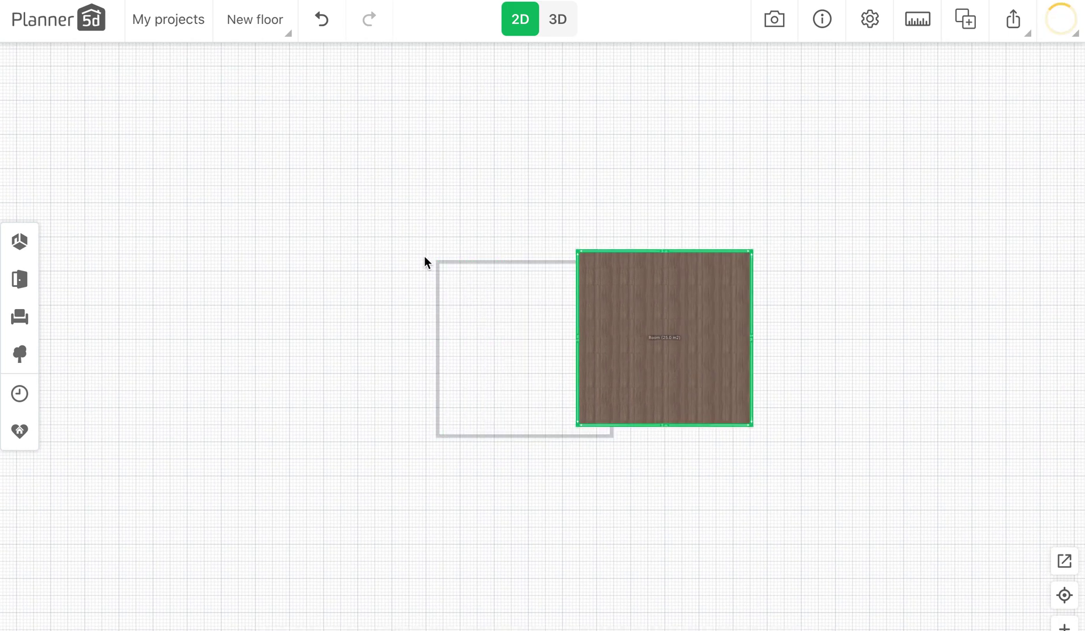
left_click(322, 21)
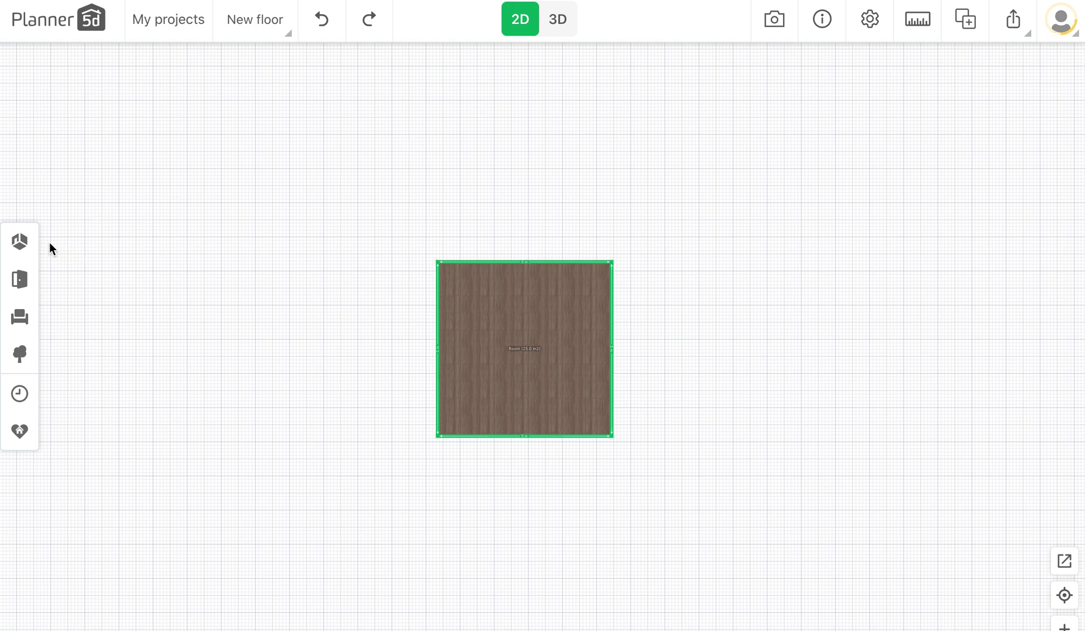
Add a narrow rectangular room above the square room, aligned with its right side, and shorten it to about half its length
left_click(20, 241)
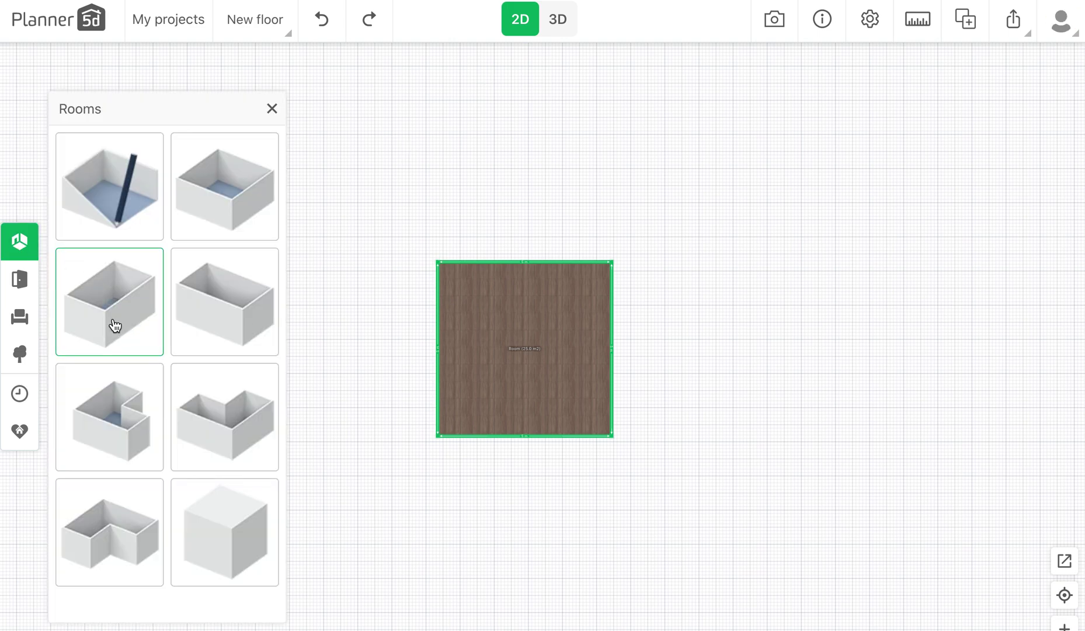
left_click_drag(113, 325, 545, 55)
left_click_drag(644, 199, 594, 226)
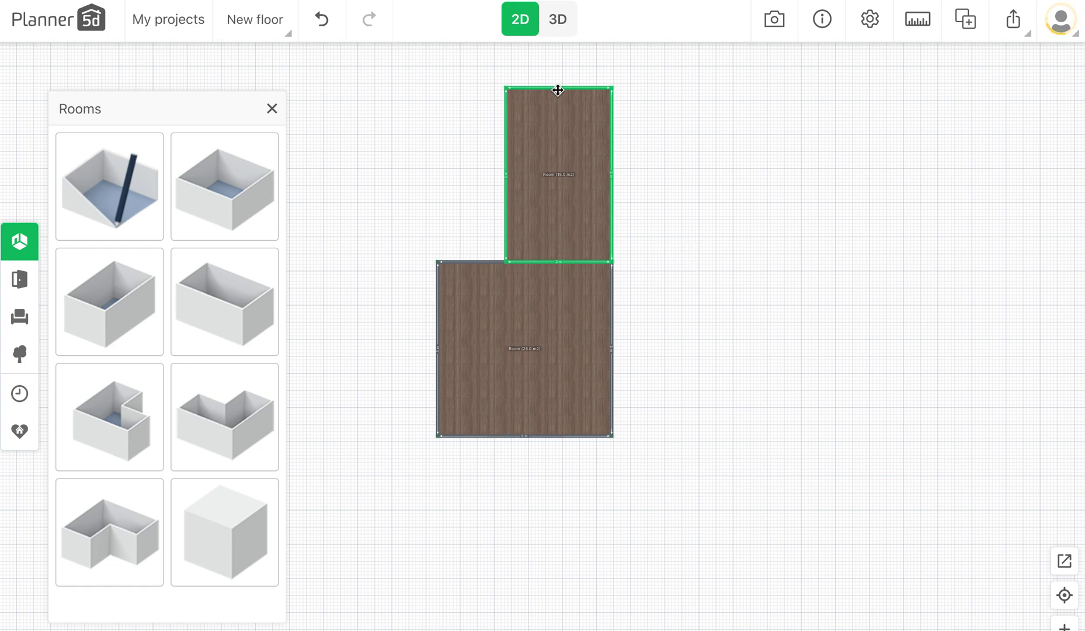
left_click_drag(559, 89, 568, 178)
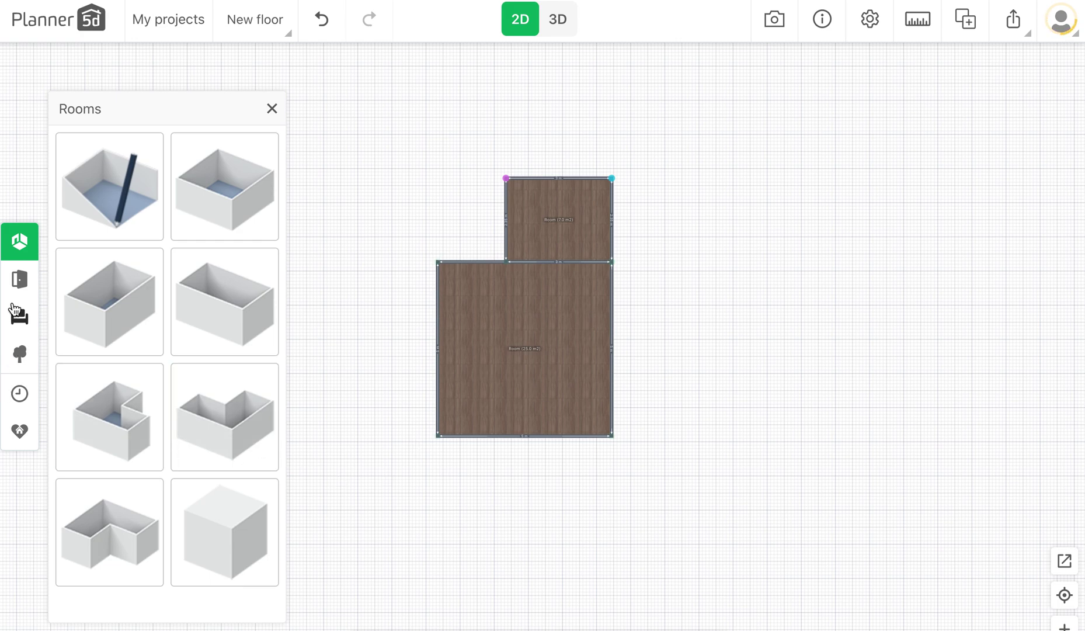
Place the dark wood entry door with blue glass panels in the wall shared by the two rooms
left_click(18, 285)
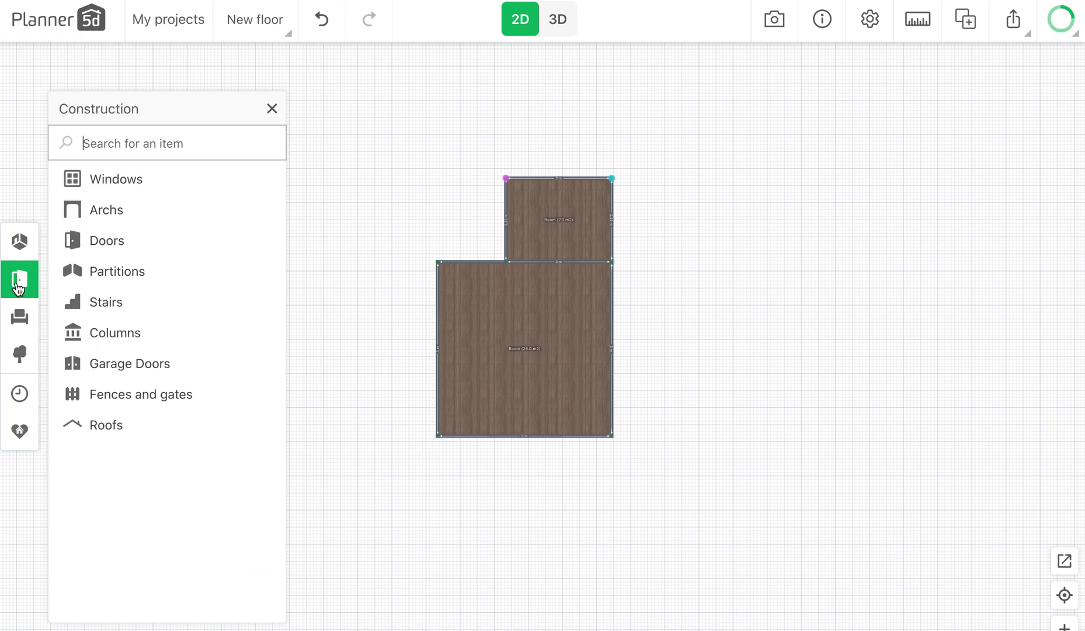
left_click(107, 252)
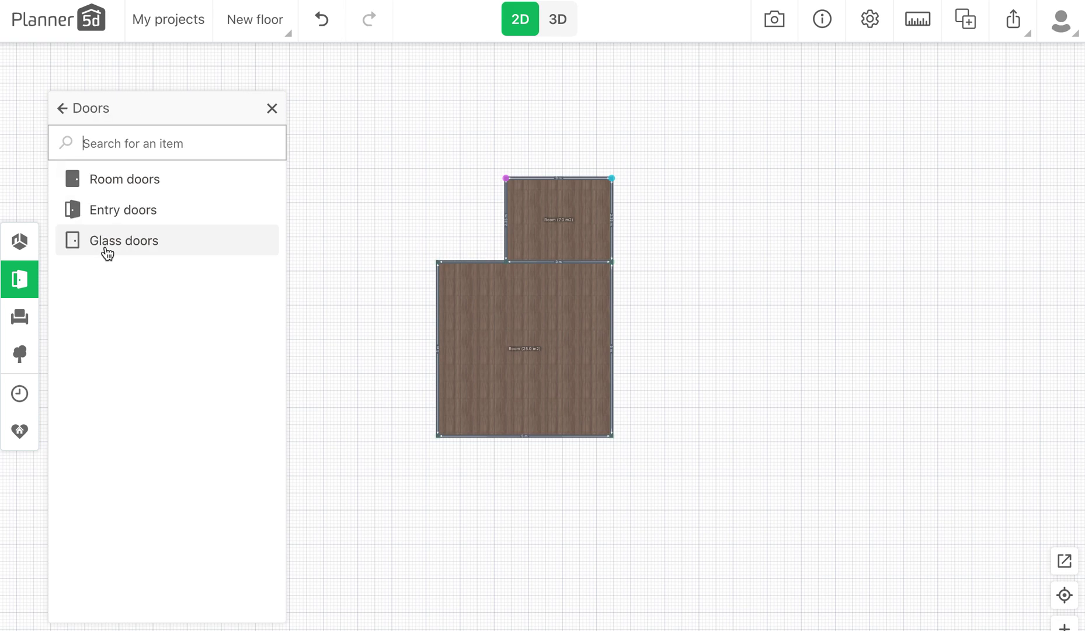
left_click(128, 220)
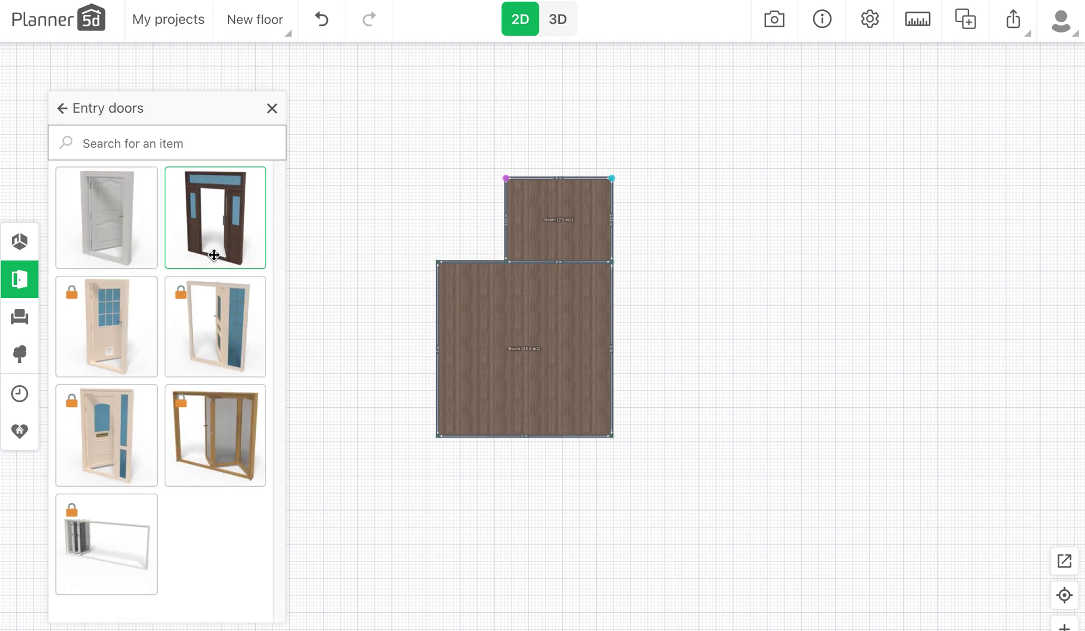
left_click_drag(226, 237, 552, 260)
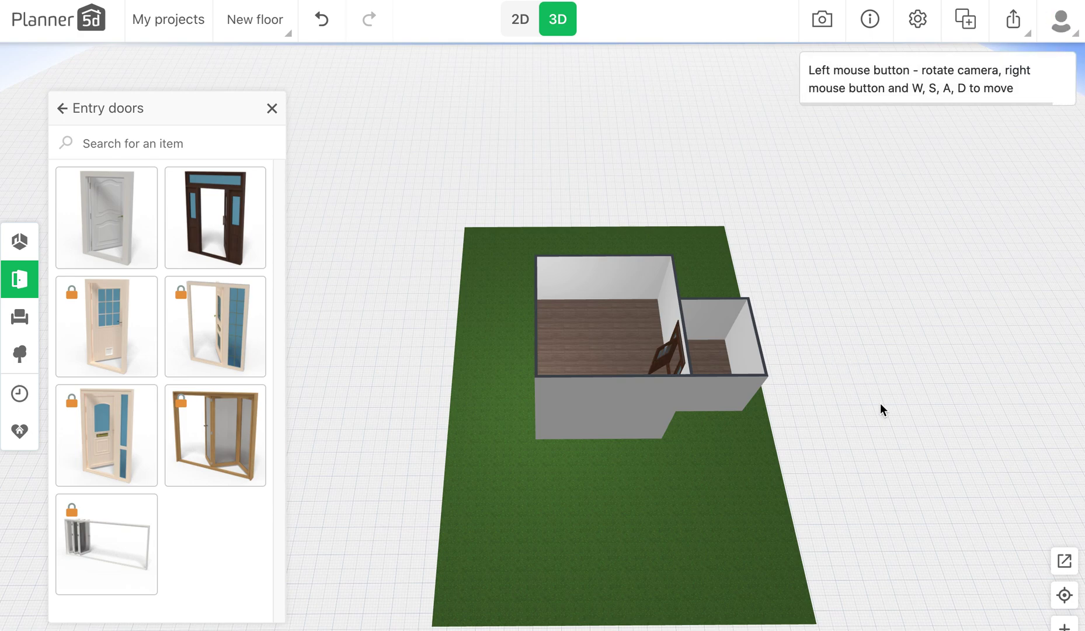
Examine the house's exterior in the 3D view from a low angle and return to the 2D plan
left_click_drag(920, 411, 722, 268)
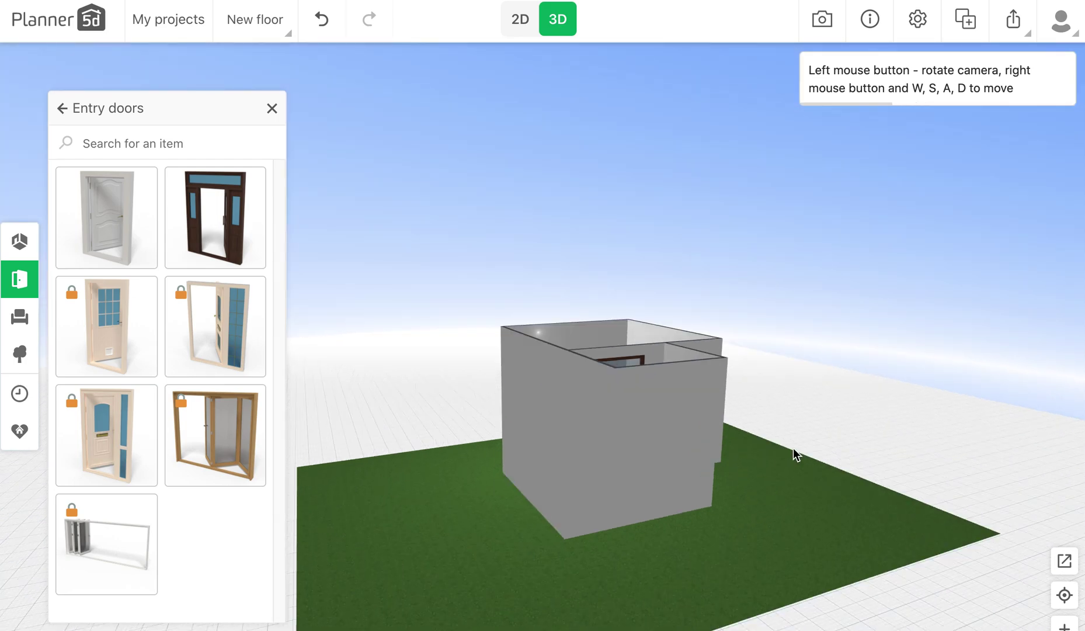
key("w")
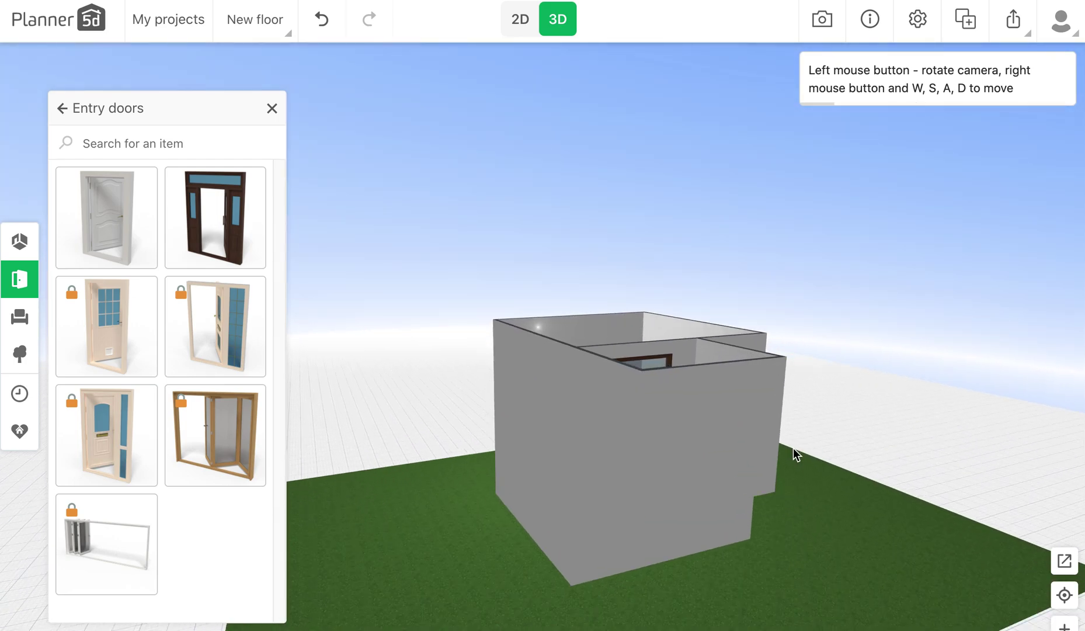
key("s")
key("s")
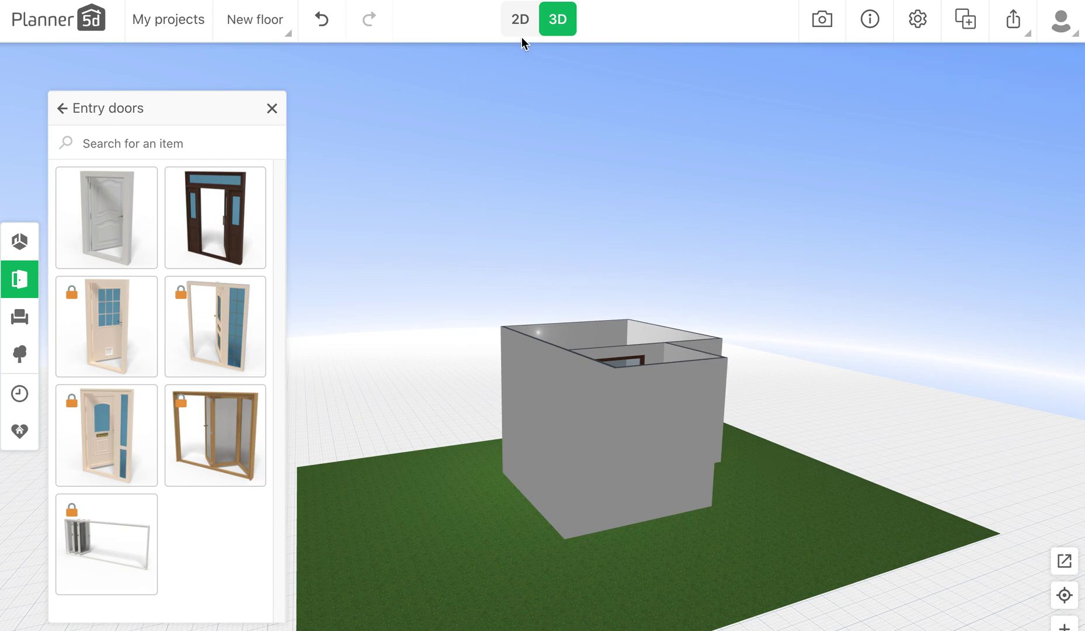
left_click(521, 20)
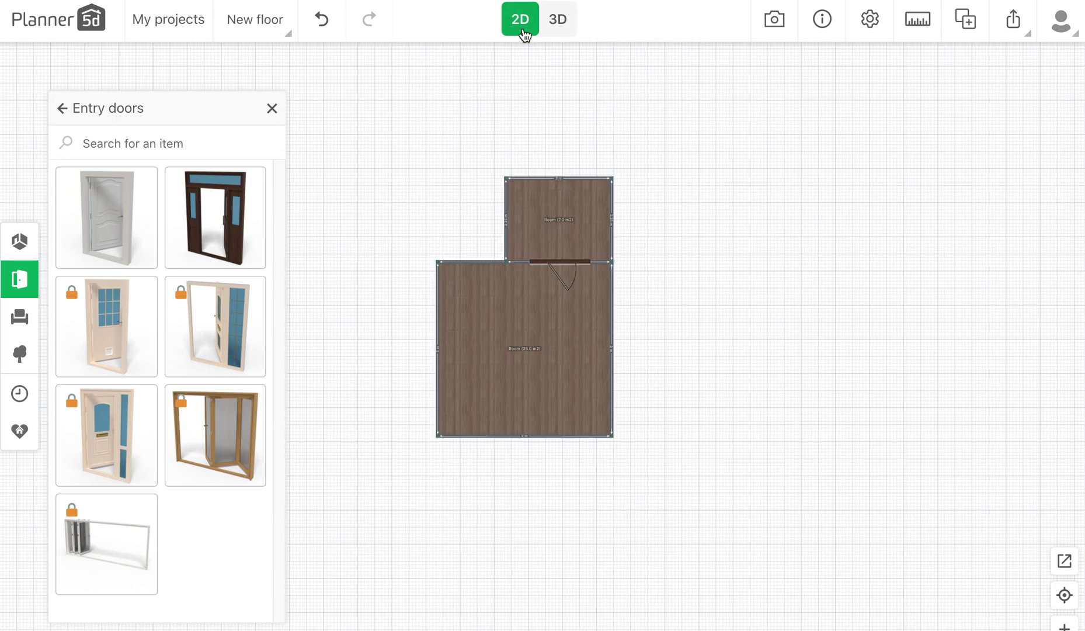
Hide the three outer walls of the small room and check the open platform in the 3D view
left_click(570, 177)
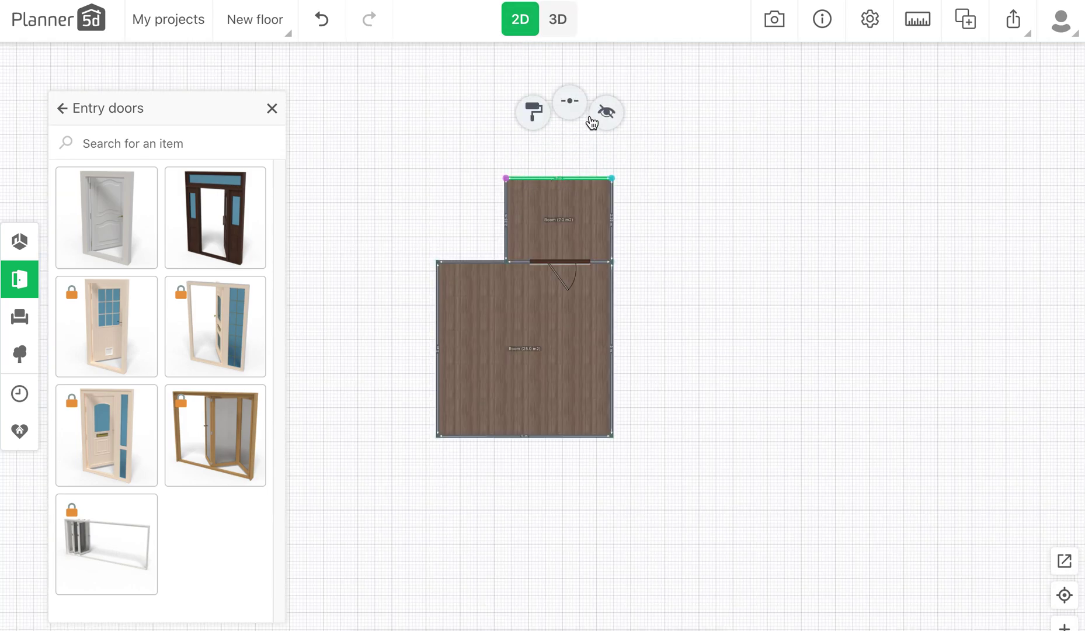
left_click(608, 117)
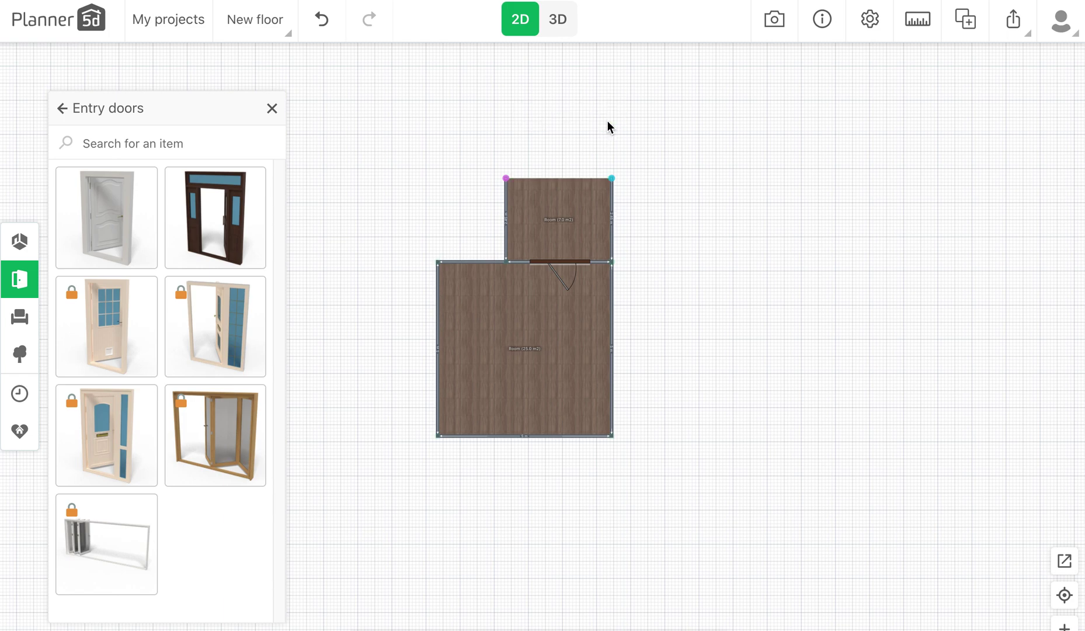
left_click(612, 208)
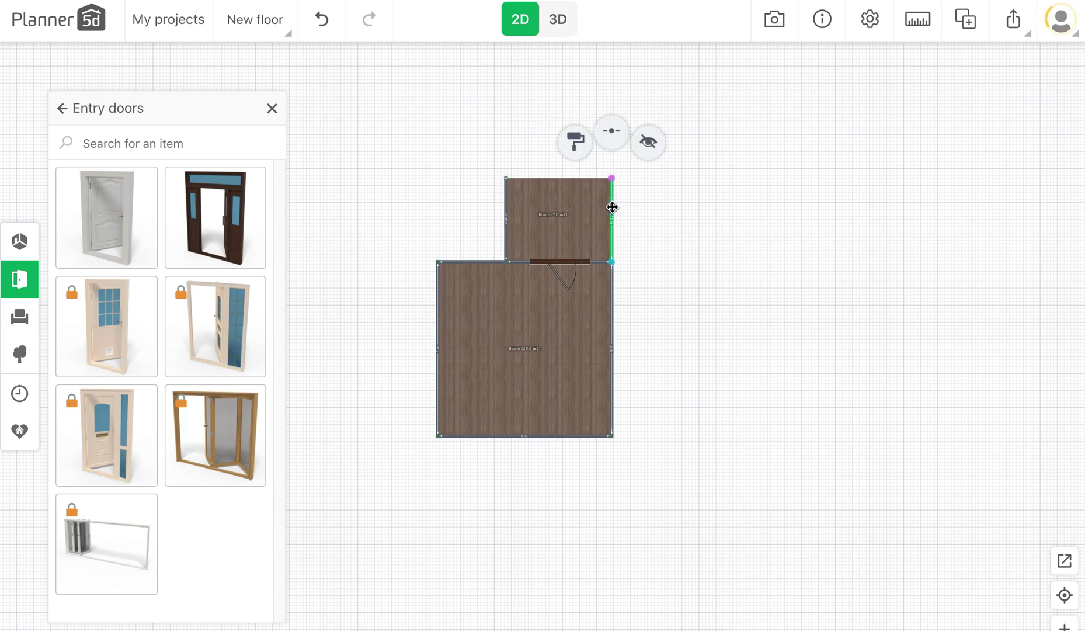
left_click(645, 148)
left_click(506, 194)
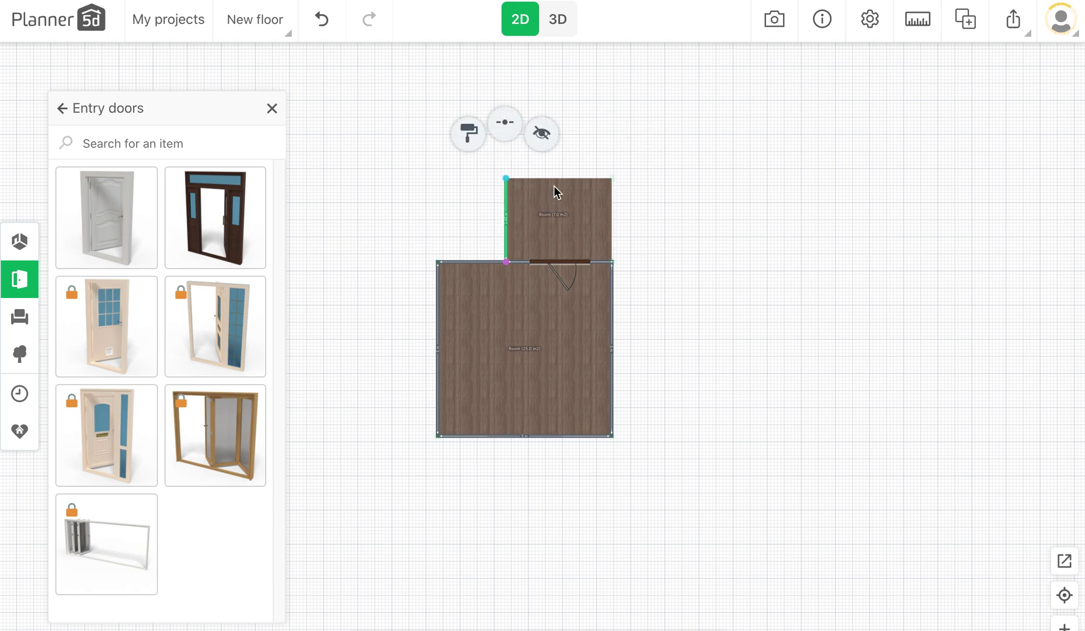
left_click(542, 149)
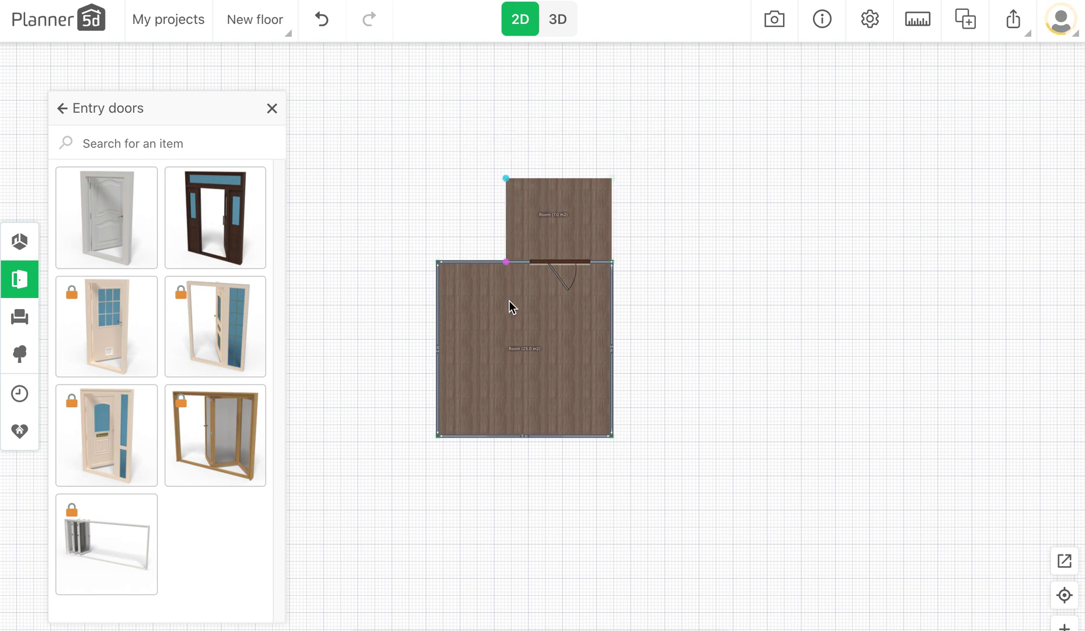
left_click(556, 33)
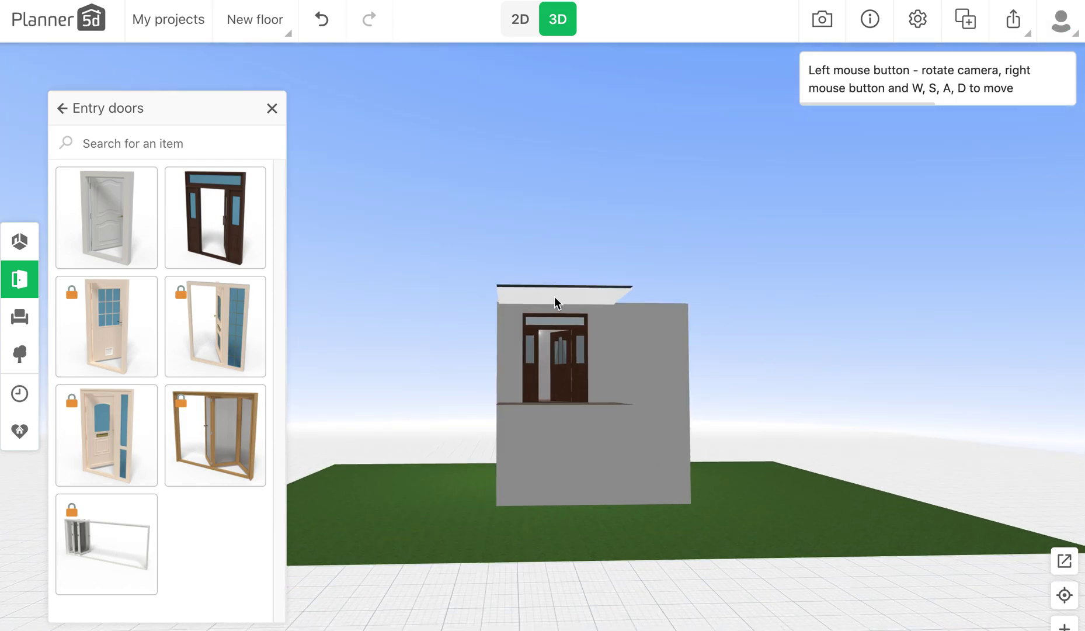
left_click_drag(597, 446, 652, 465)
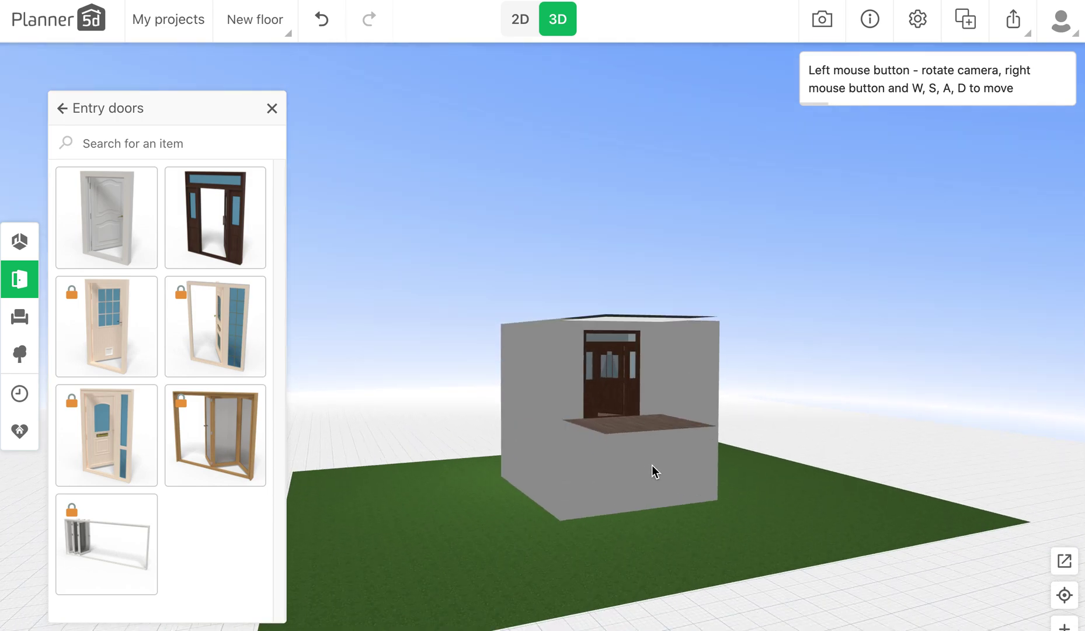
left_click(521, 21)
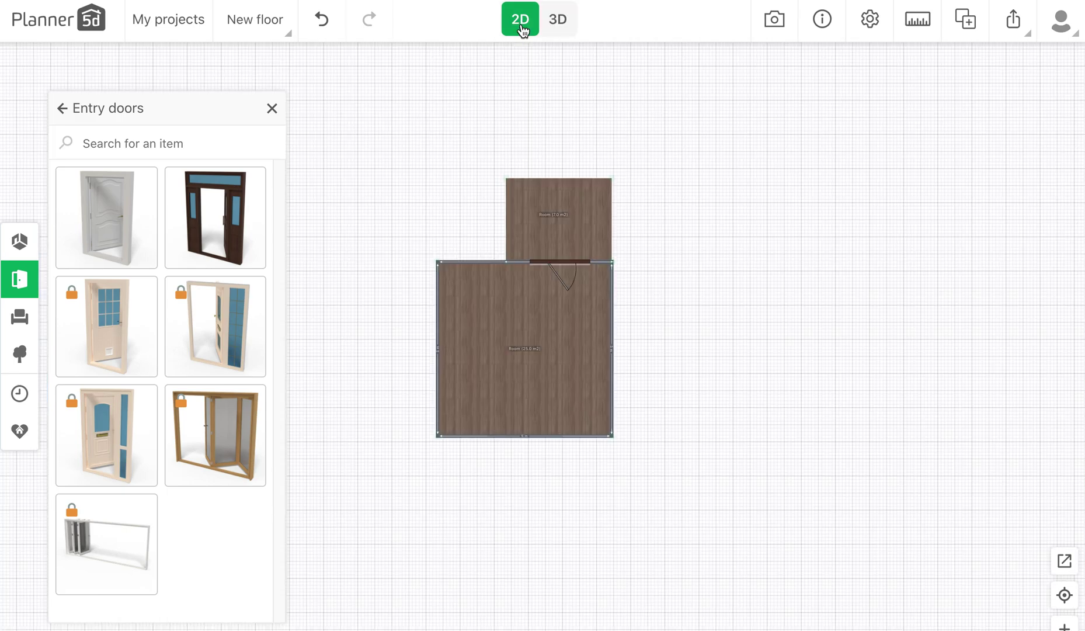
Turn off the ceiling of the small room and check the open balcony in the 3D view
left_click(583, 235)
left_click(584, 236)
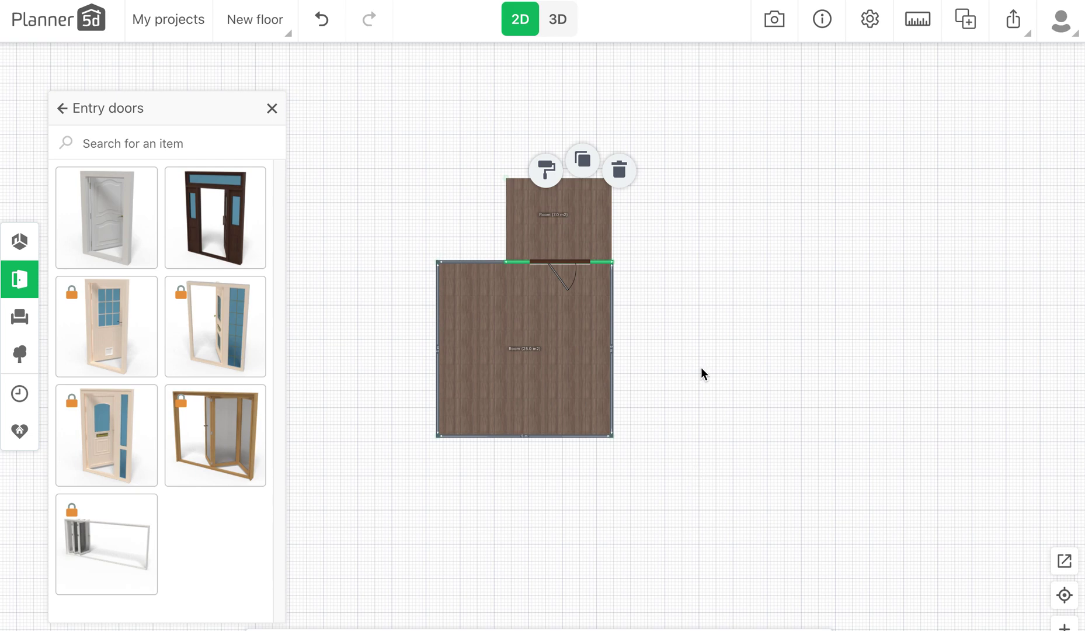
left_click(571, 44)
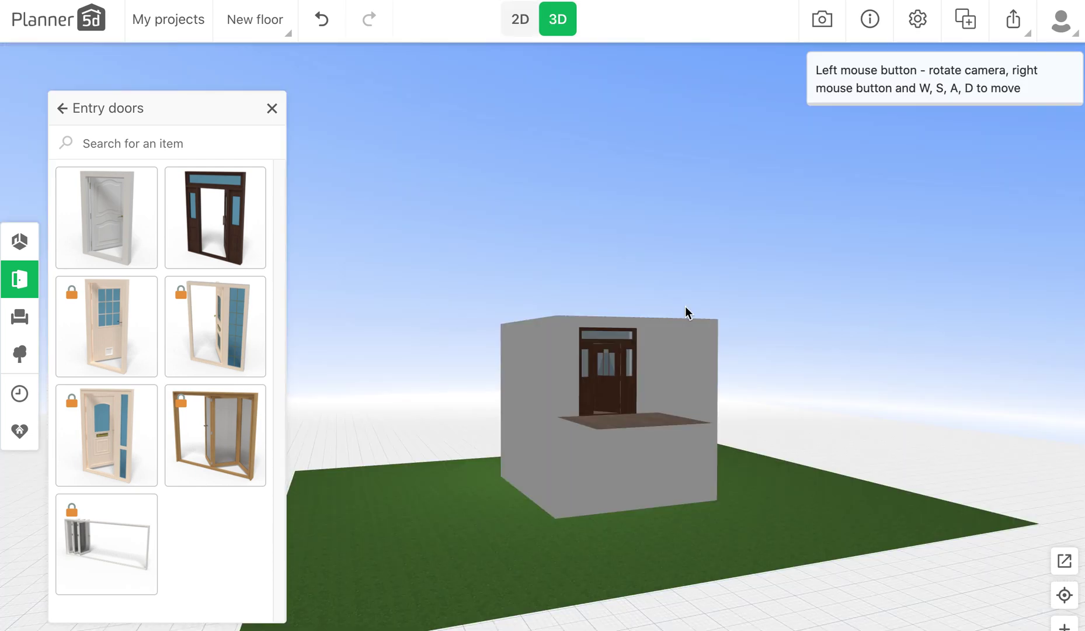
left_click_drag(756, 460, 788, 457)
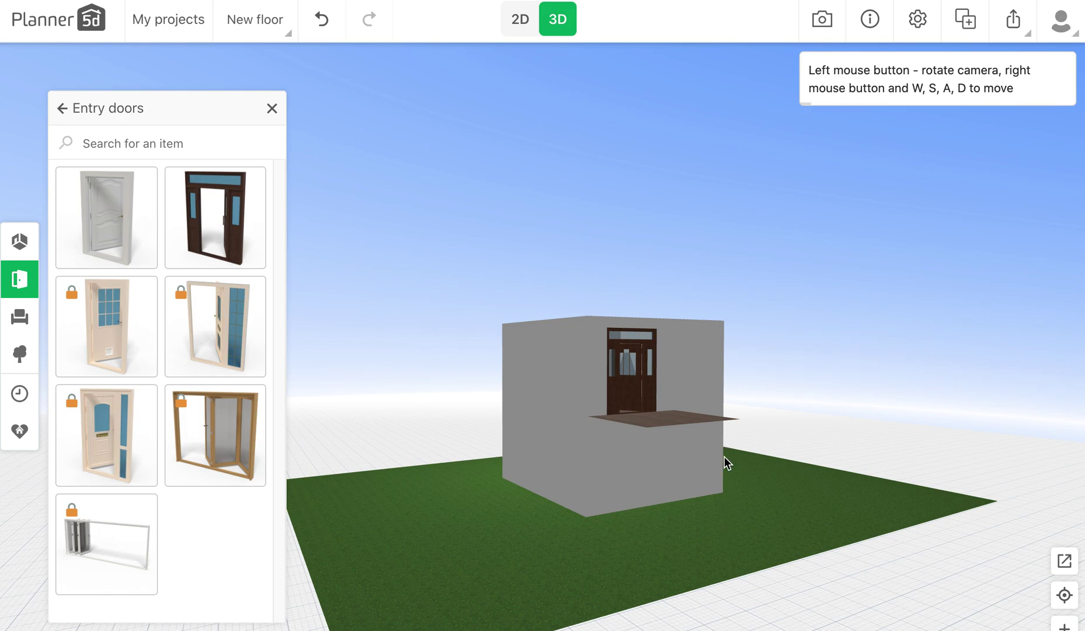
left_click(517, 30)
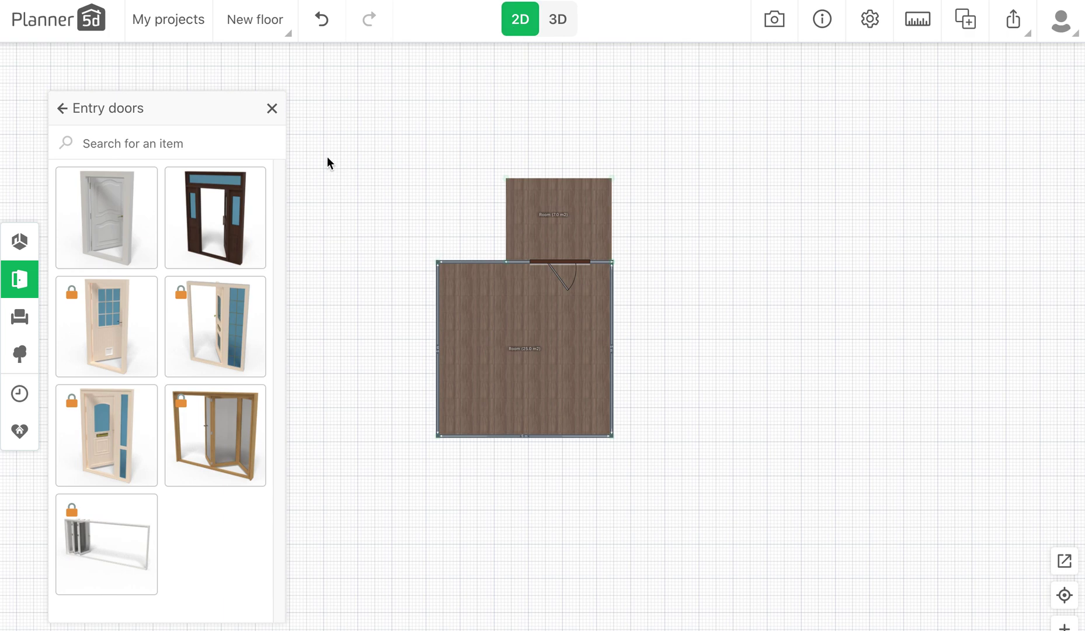
Rename the new floor as "Second Floor"
left_click(278, 36)
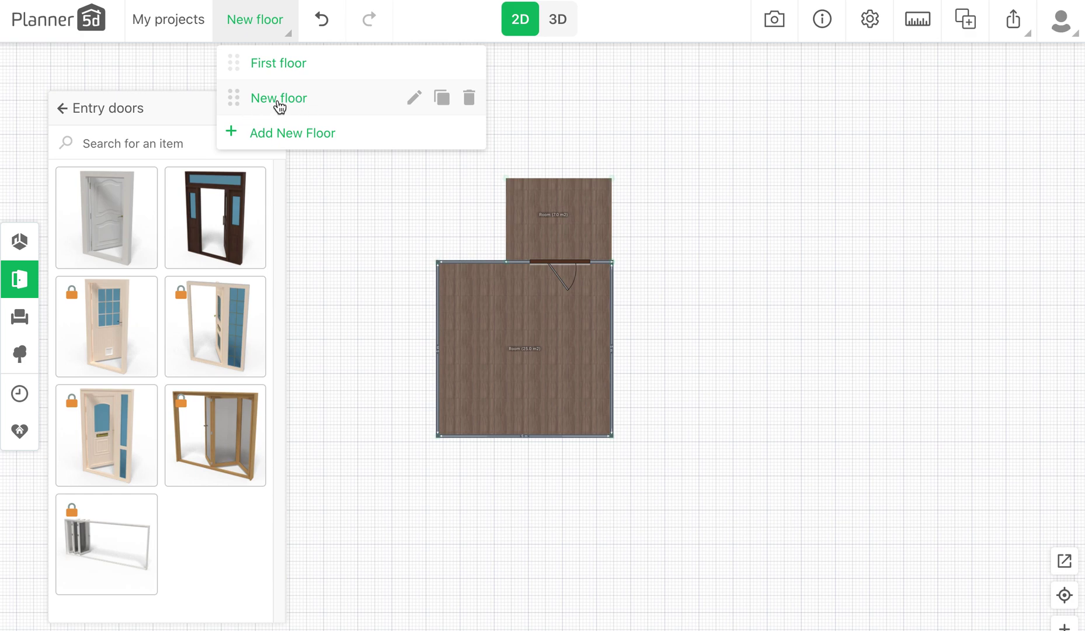
left_click(414, 100)
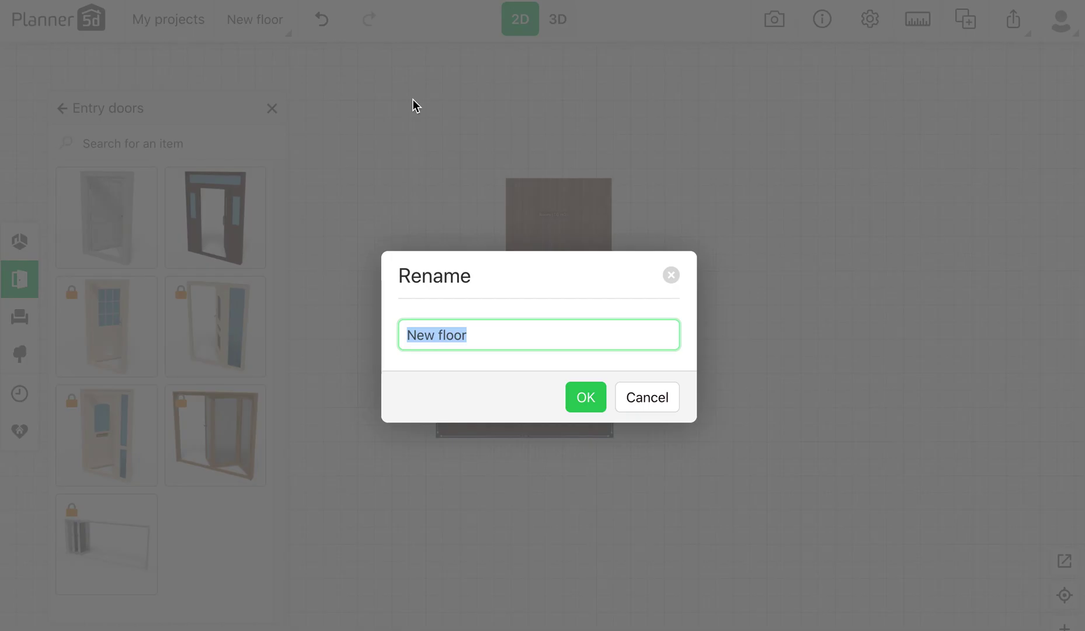
type("Seco")
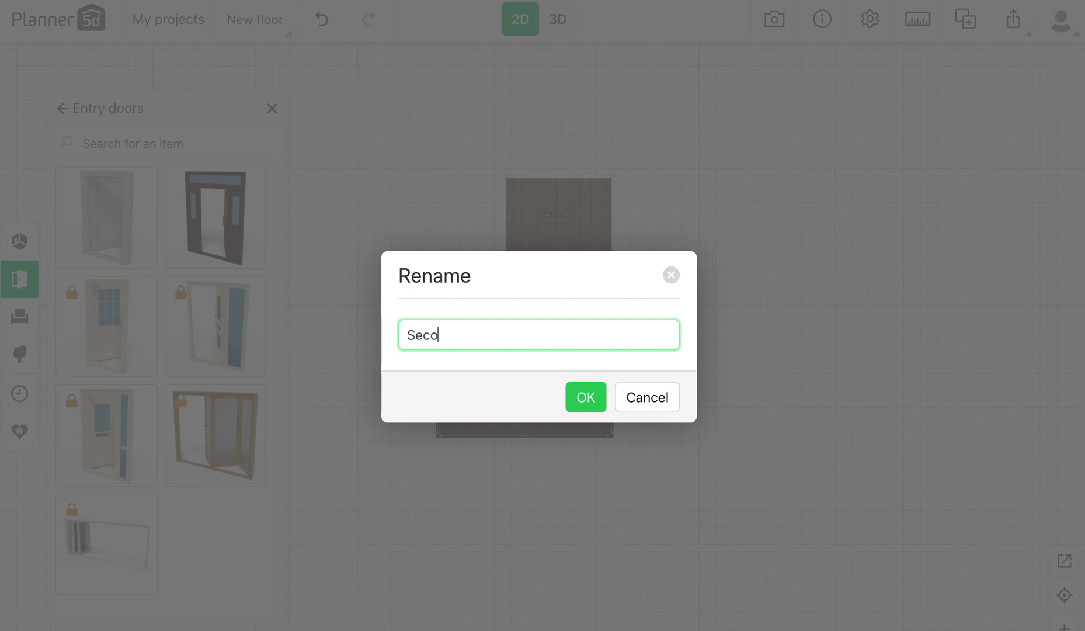
type("nd Floo")
left_click(589, 409)
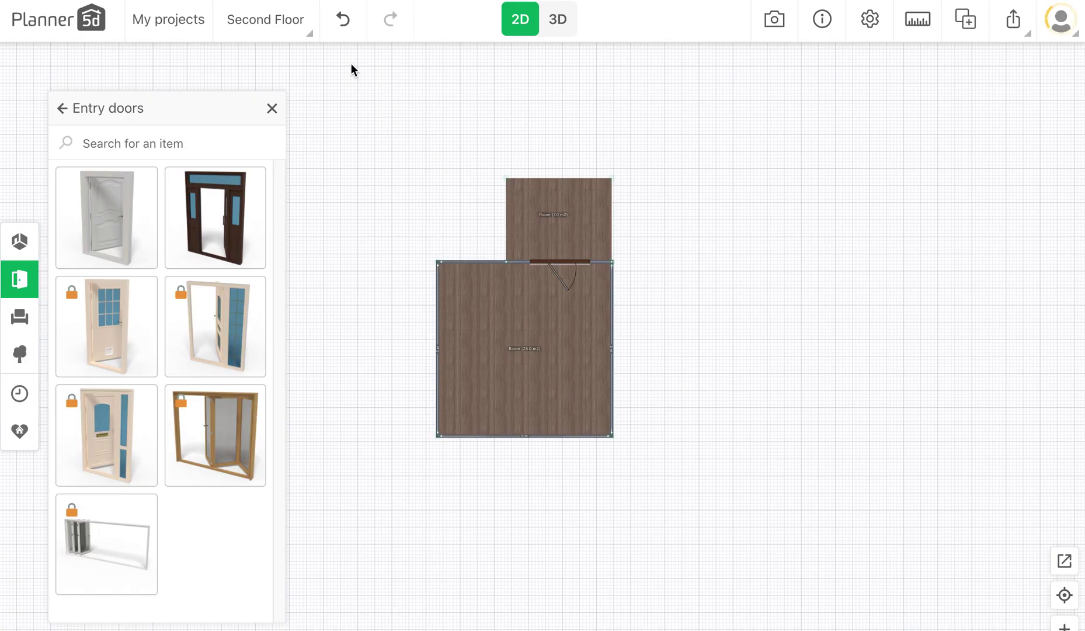
On the first floor, place a gray square column on the lawn above the room and a duplicate to its right
left_click(300, 30)
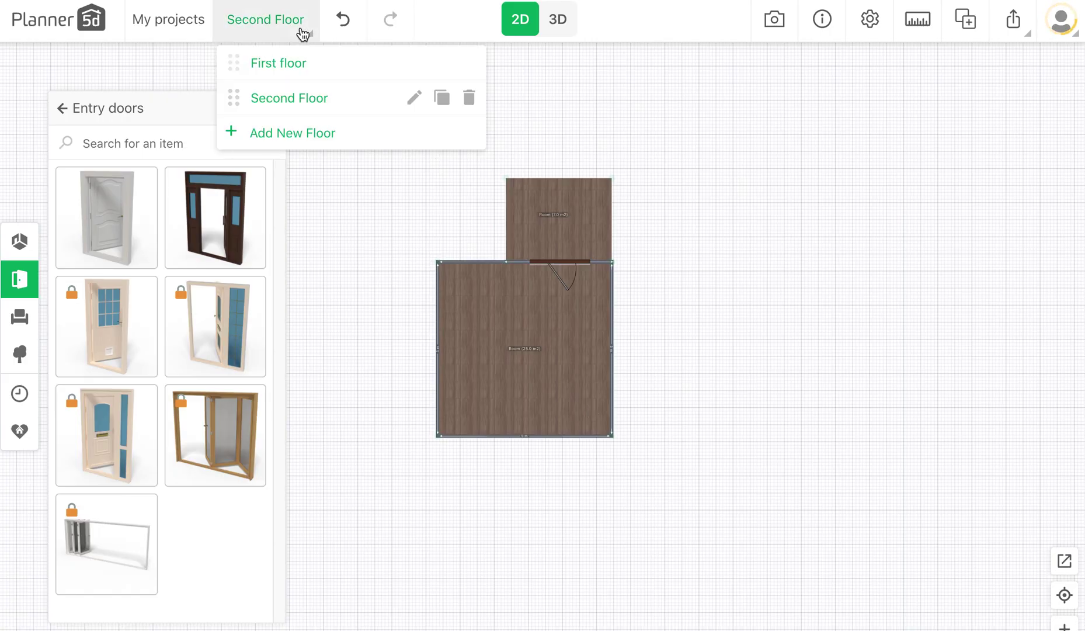
left_click(284, 68)
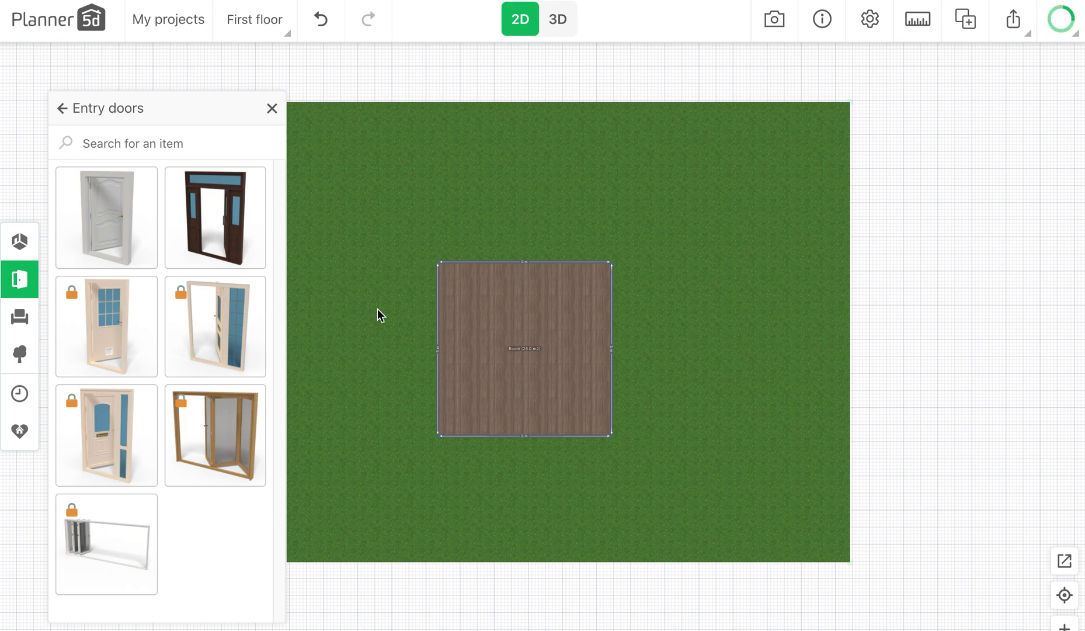
left_click(272, 109)
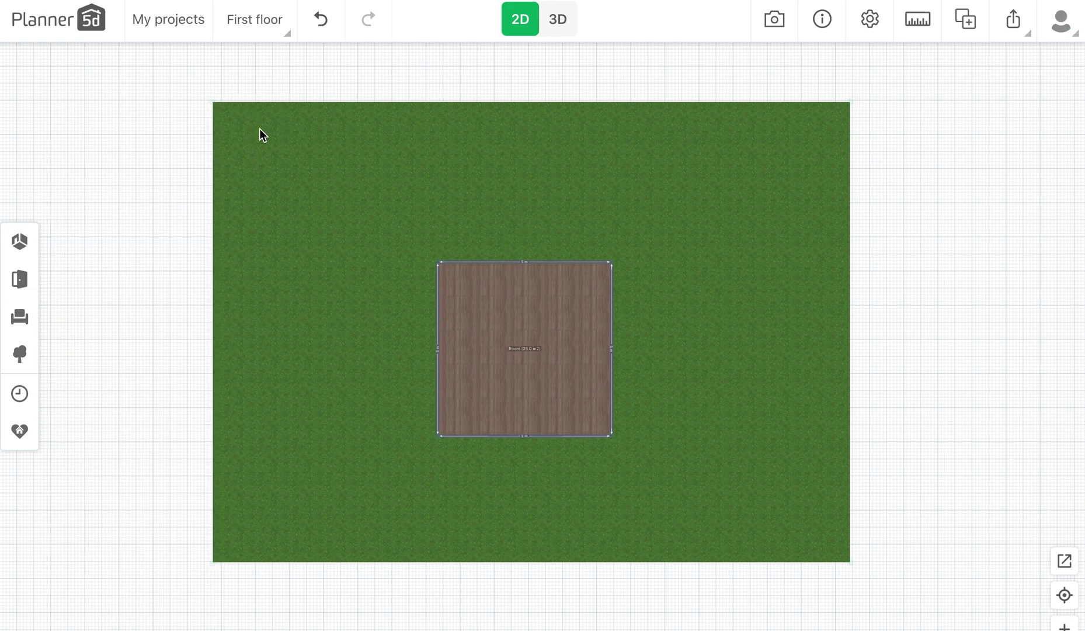
left_click(18, 281)
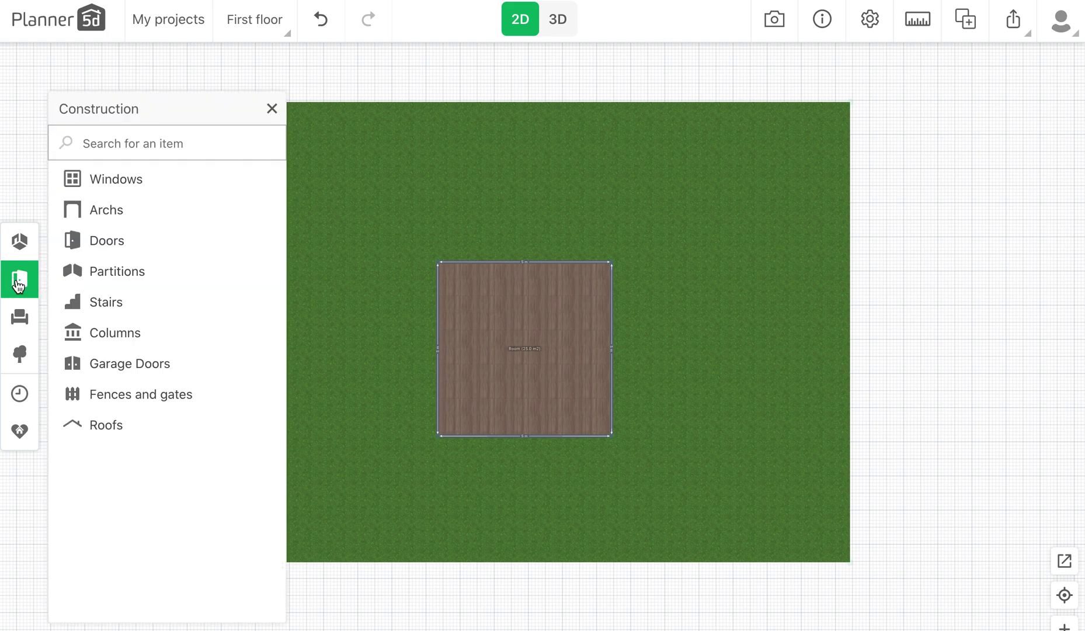
left_click(114, 336)
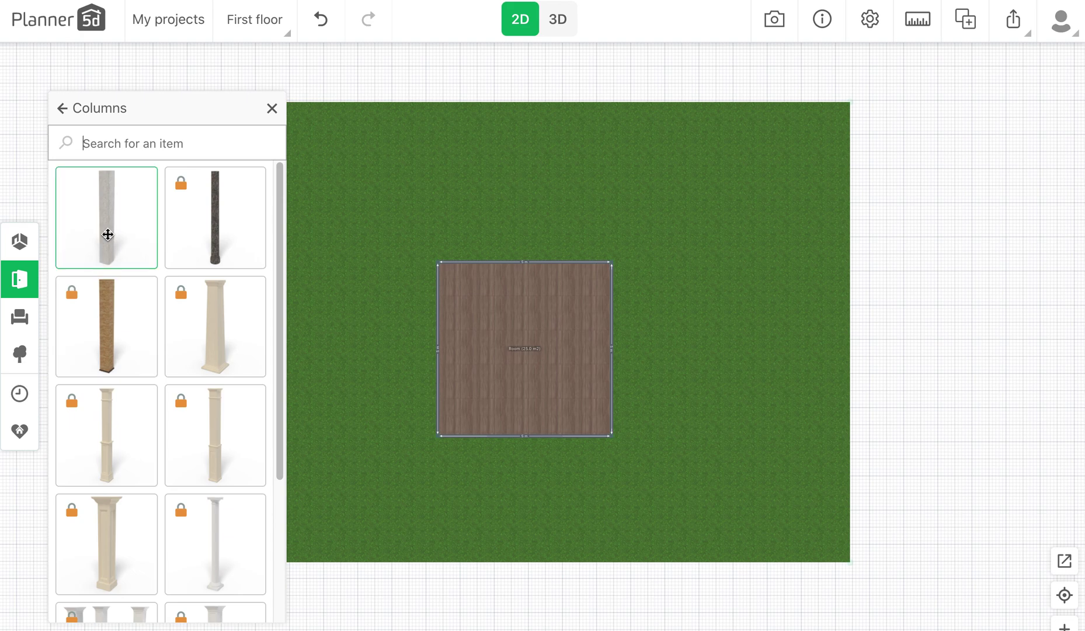
mouse_move(108, 234)
left_mouse_down()
mouse_move(85, 235)
mouse_move(514, 241)
mouse_move(540, 206)
mouse_move(522, 200)
left_mouse_up()
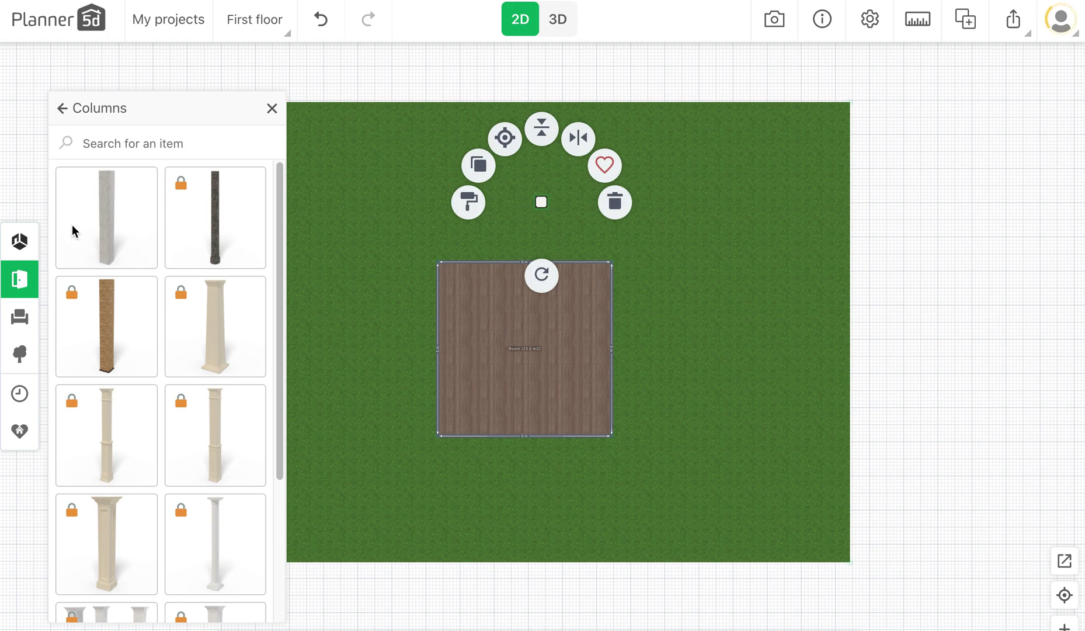
left_click(485, 169)
left_click_drag(554, 213, 601, 202)
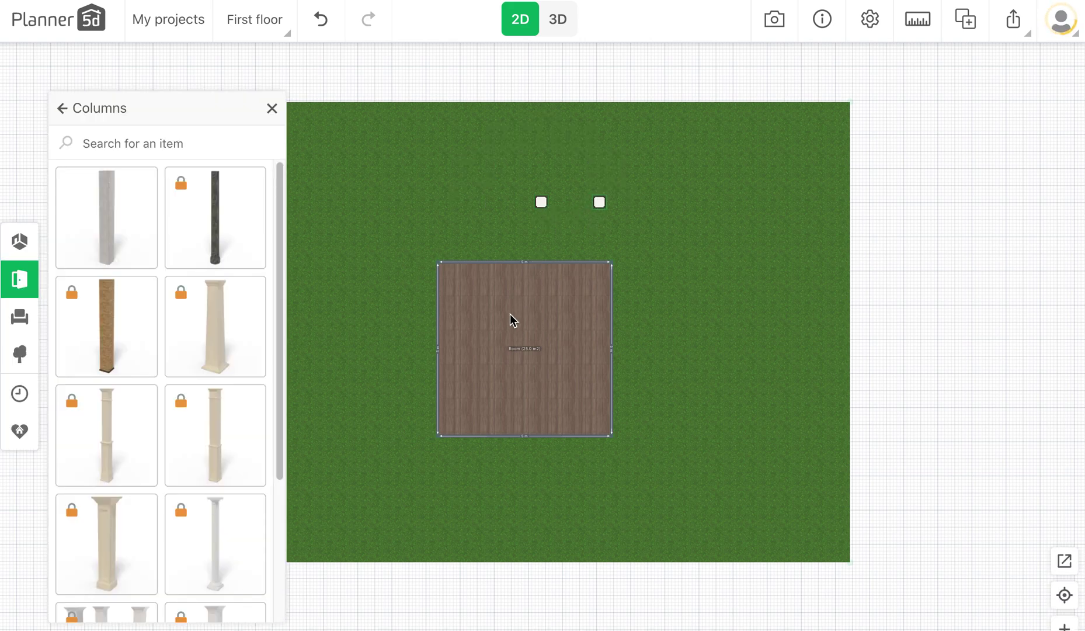
Return to the second floor and examine the columns beneath the balcony in the 3D view
left_click(278, 39)
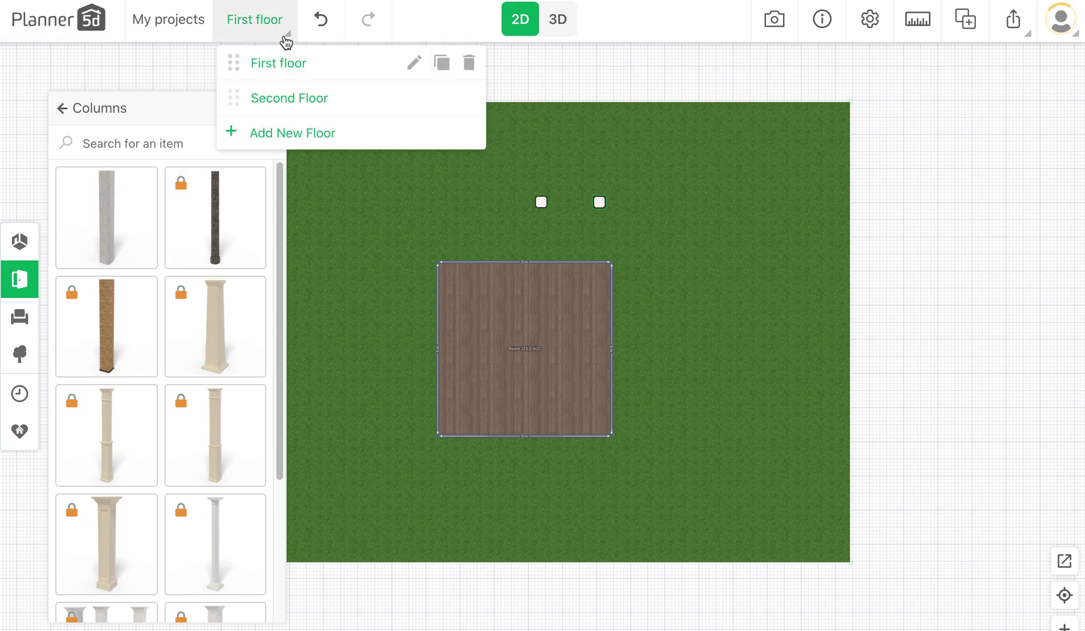
left_click(297, 100)
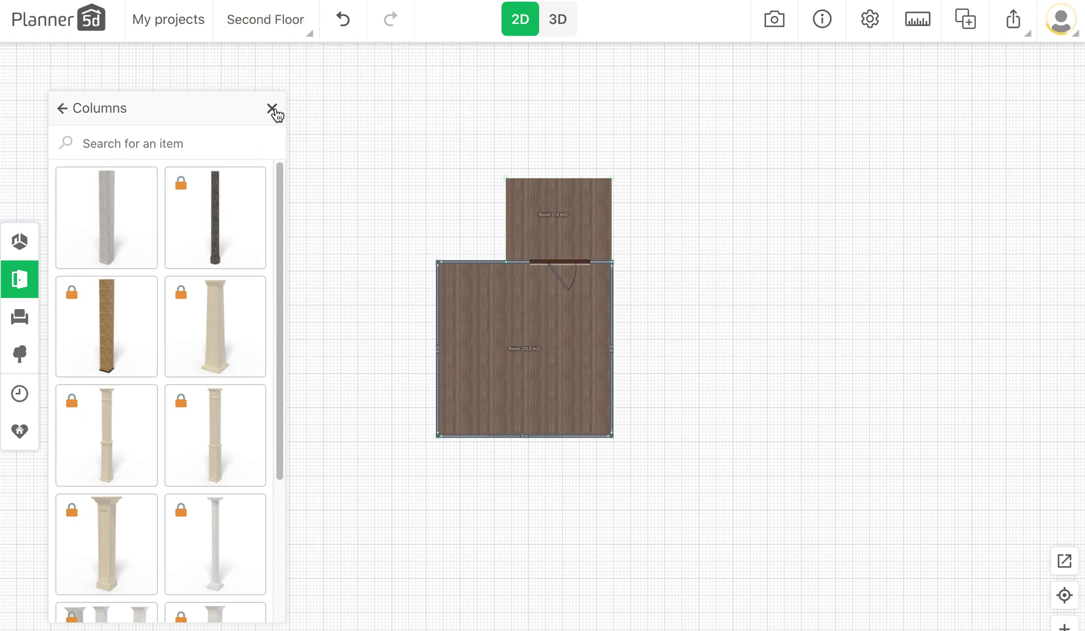
left_click(272, 109)
left_click(569, 45)
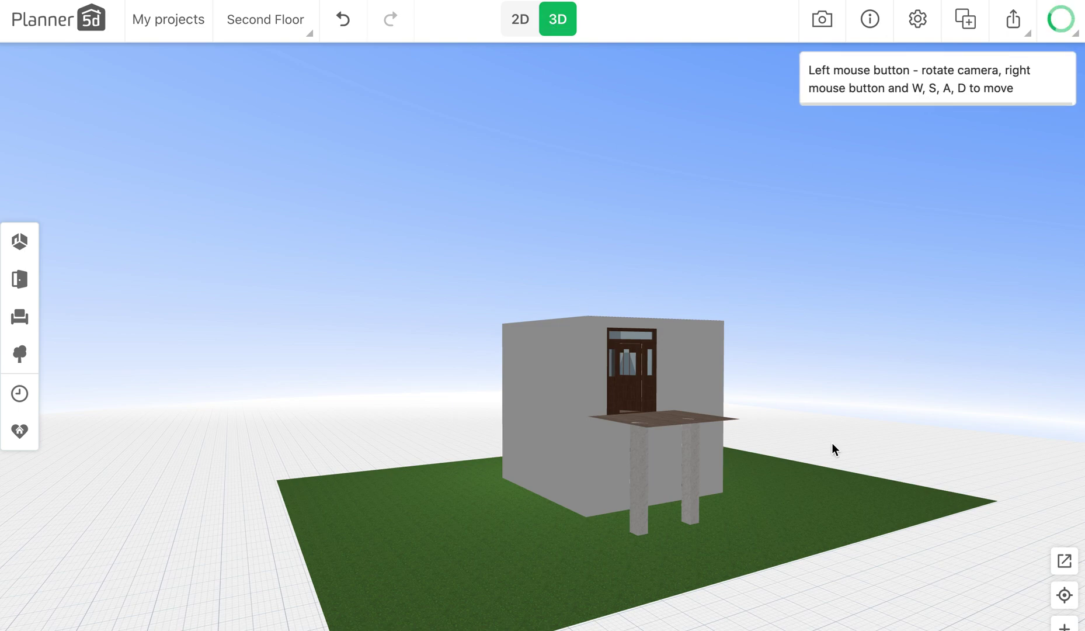
left_click_drag(808, 522, 835, 516)
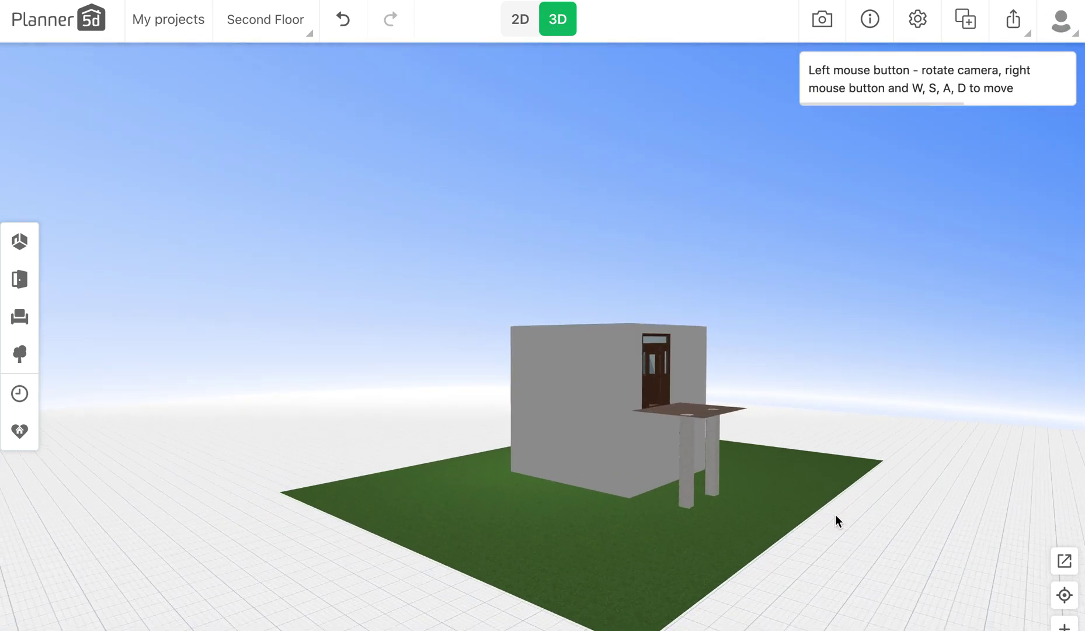
scroll(835, 514, "up", 5)
left_click_drag(836, 522, 749, 485)
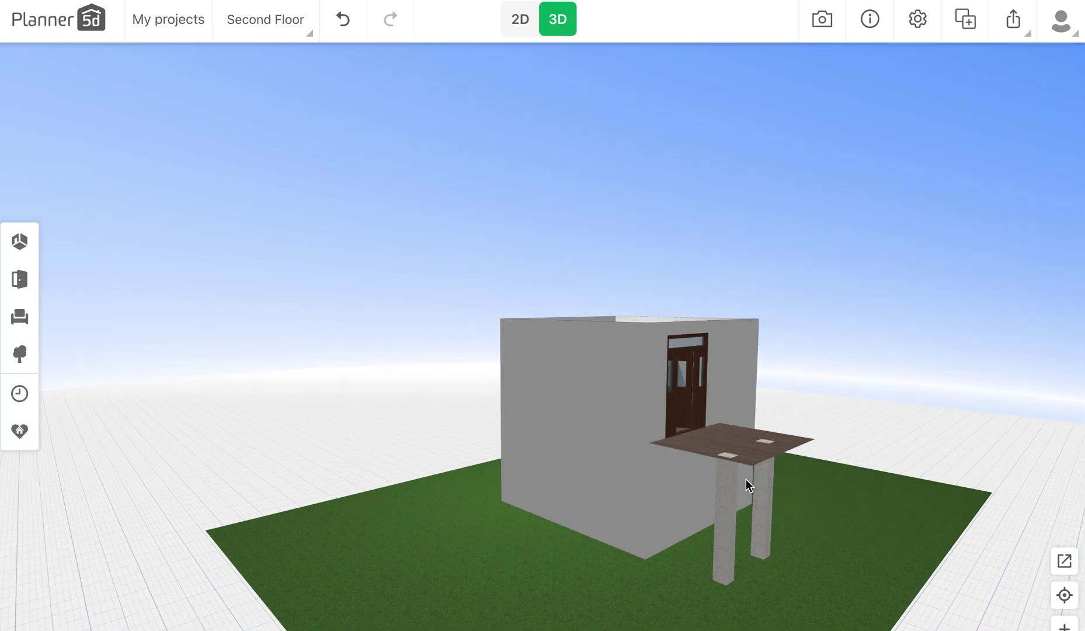
Try to select the columns beneath the balcony in the 3D view and inspect them from a low angle
left_click(727, 509)
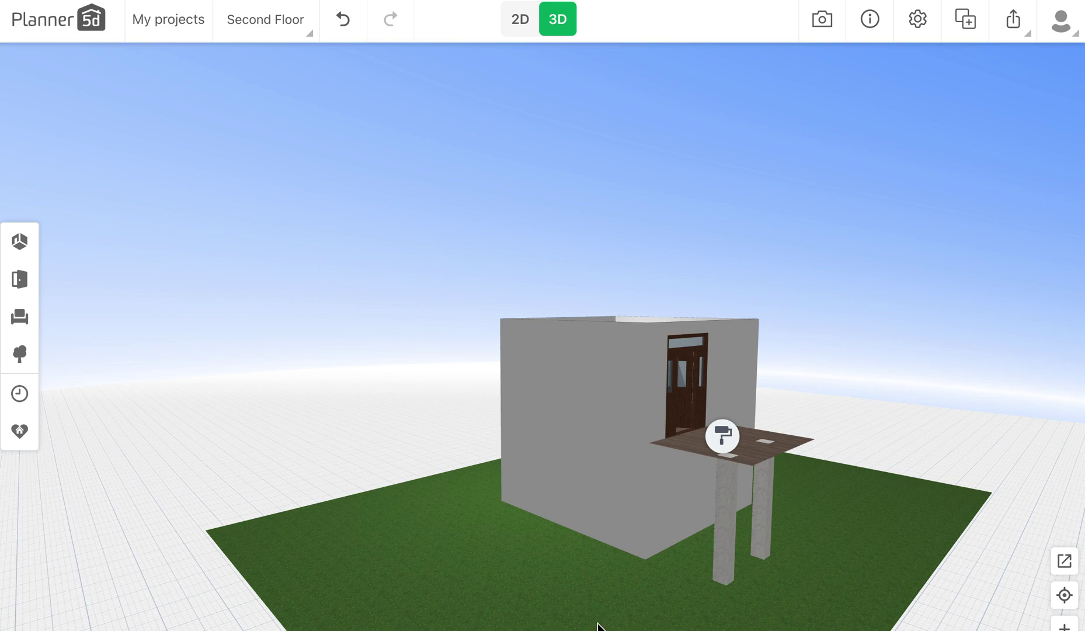
scroll(795, 535, "down", 2)
scroll(796, 535, "up", 2)
scroll(795, 535, "up", 3)
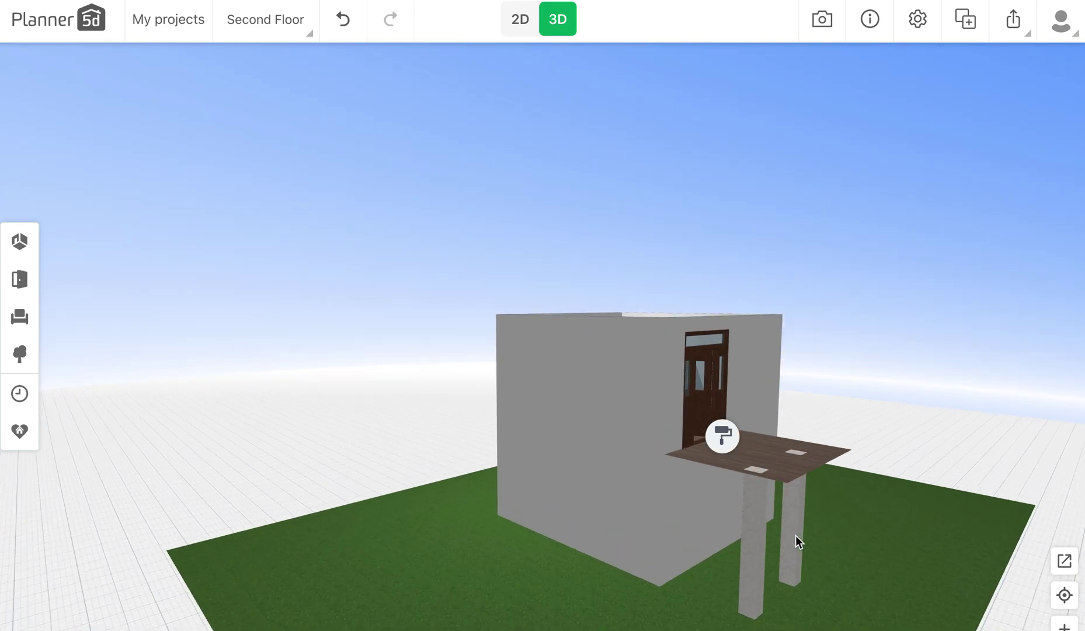
scroll(801, 536, "down", 3)
left_click(801, 536)
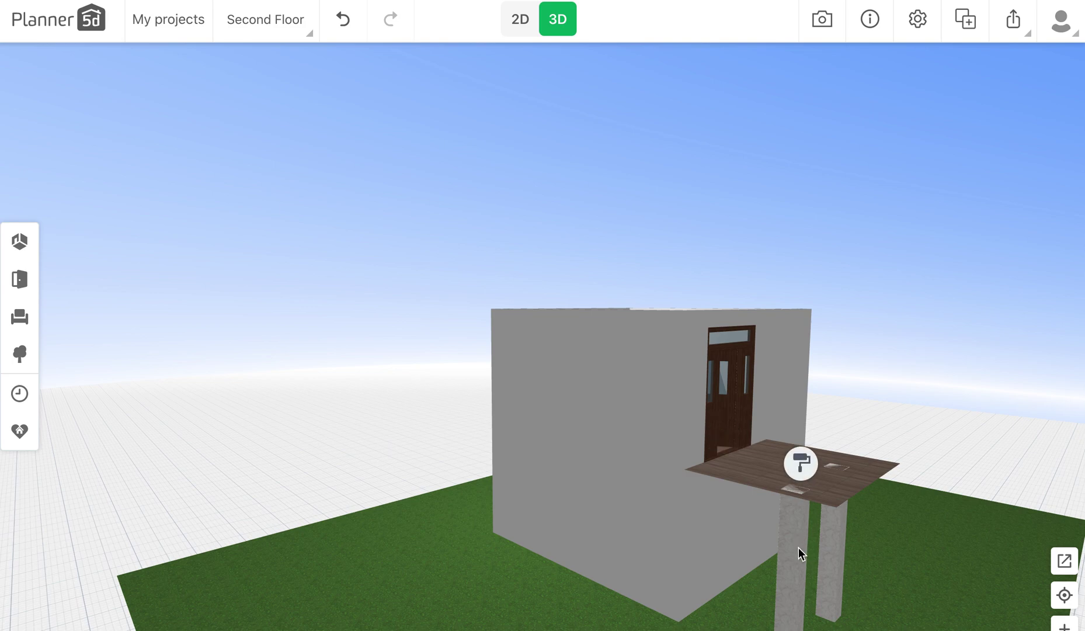
scroll(864, 571, "up", 4)
left_click_drag(854, 550, 761, 504)
left_click(782, 517)
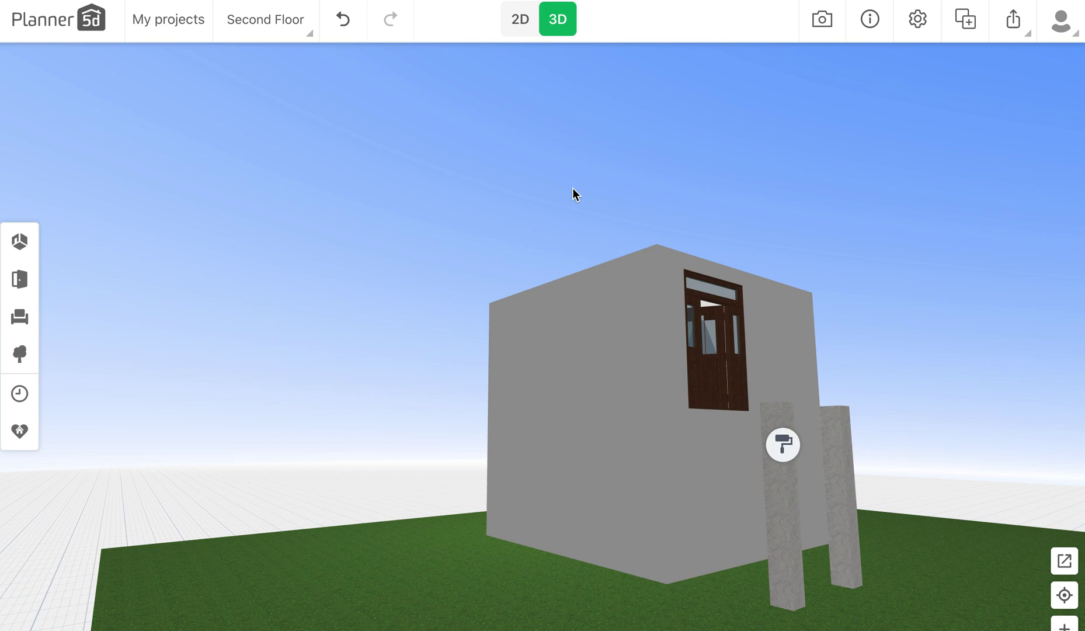
View the first floor on its own in 3D, and return to the second floor to inspect the balcony from above
left_click(303, 36)
left_click(293, 65)
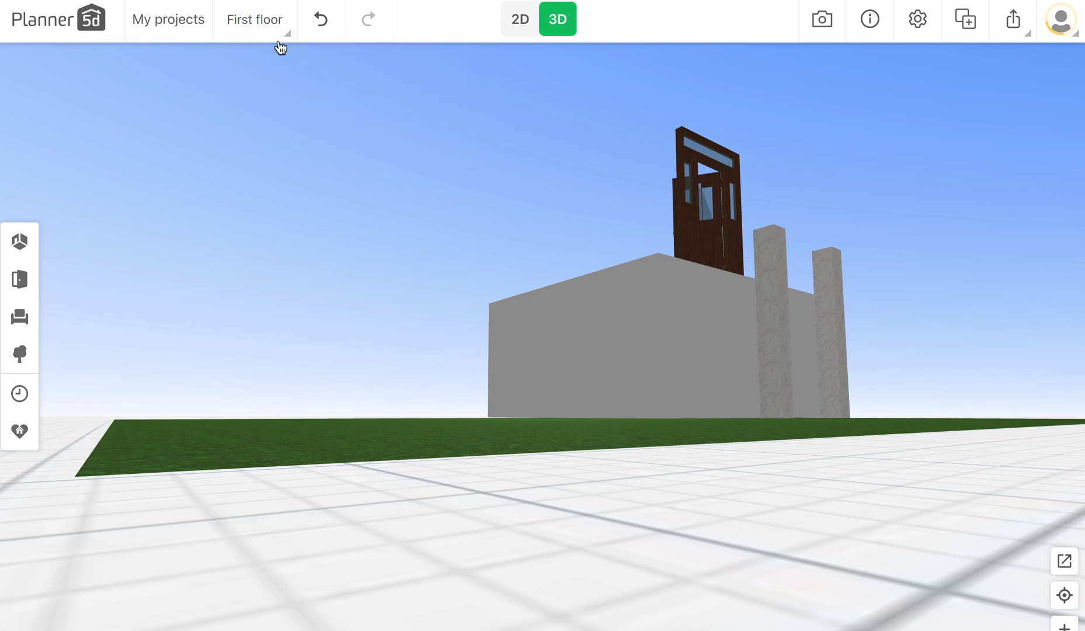
left_click(284, 37)
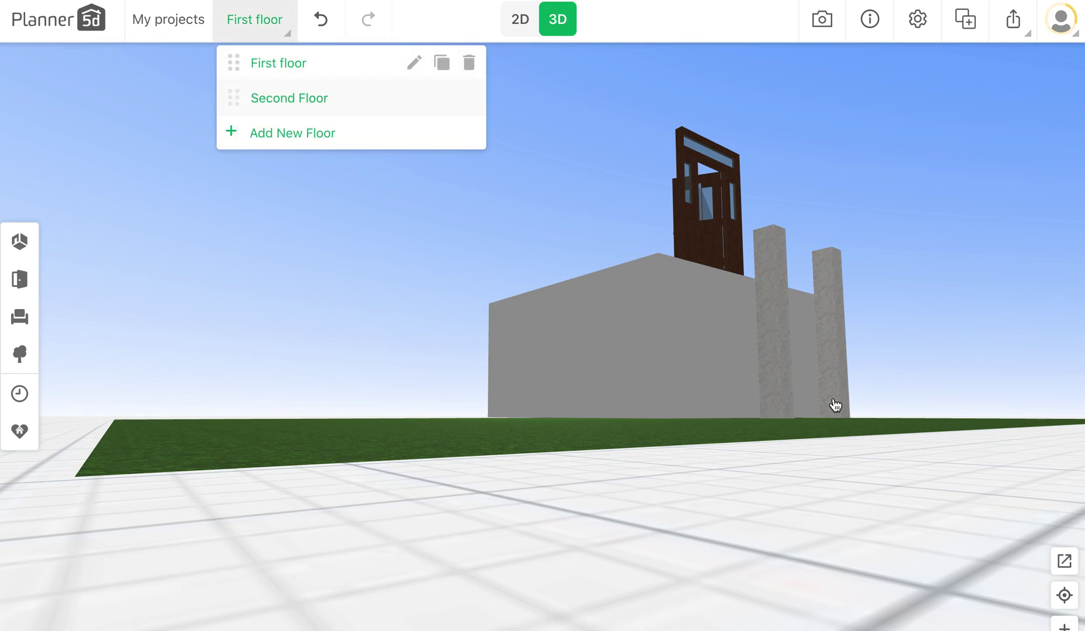
left_click(317, 101)
left_click_drag(959, 523, 598, 572)
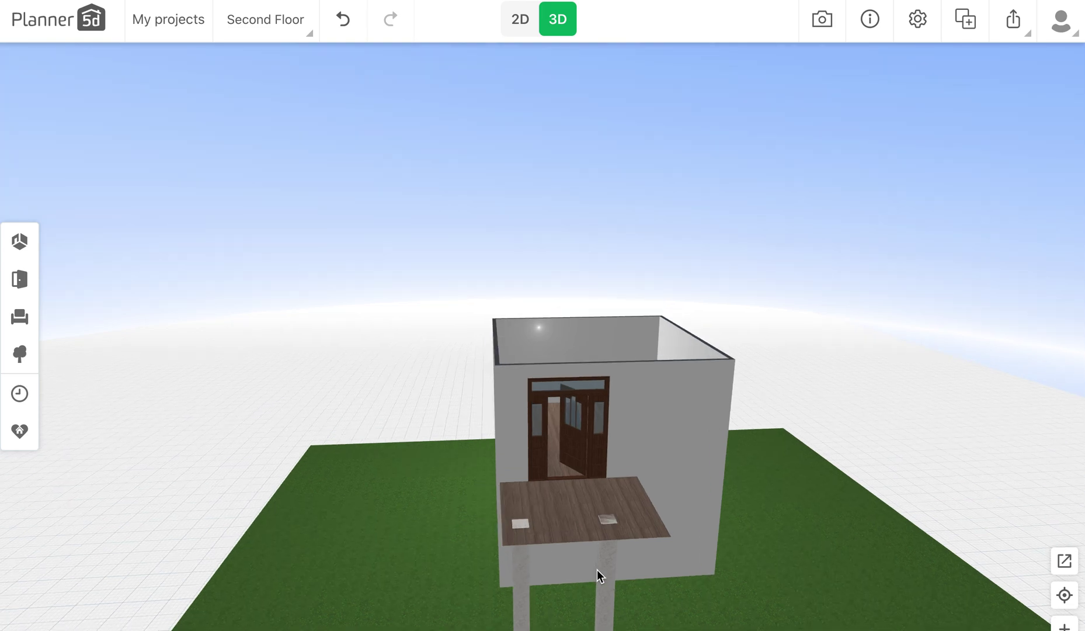
Delete both gray square columns from the lawn on the first floor plan
left_click_drag(874, 562, 883, 542)
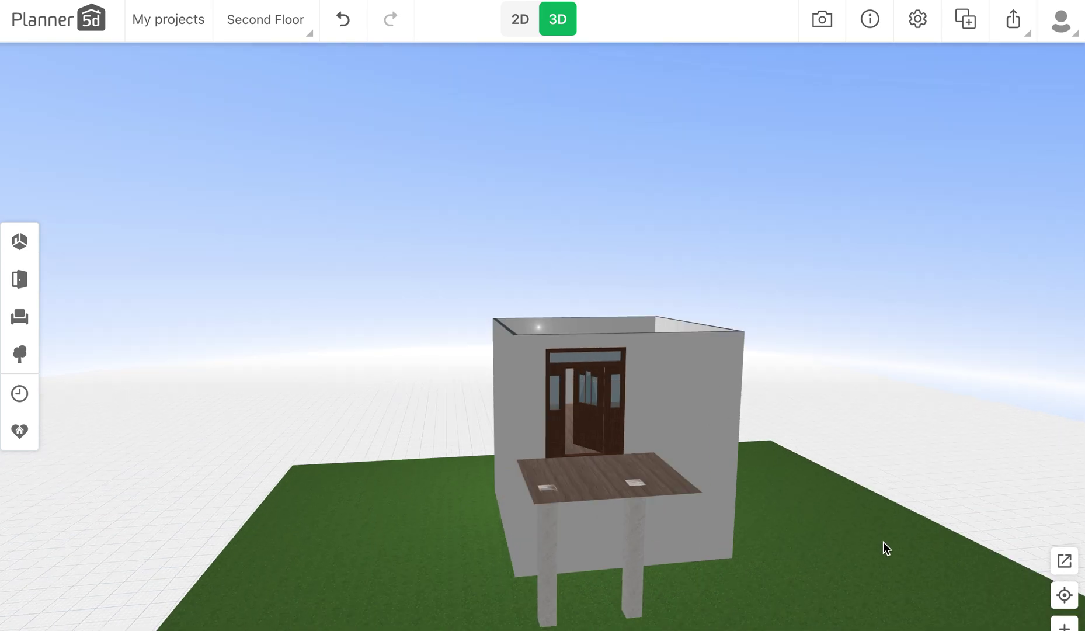
left_click(522, 20)
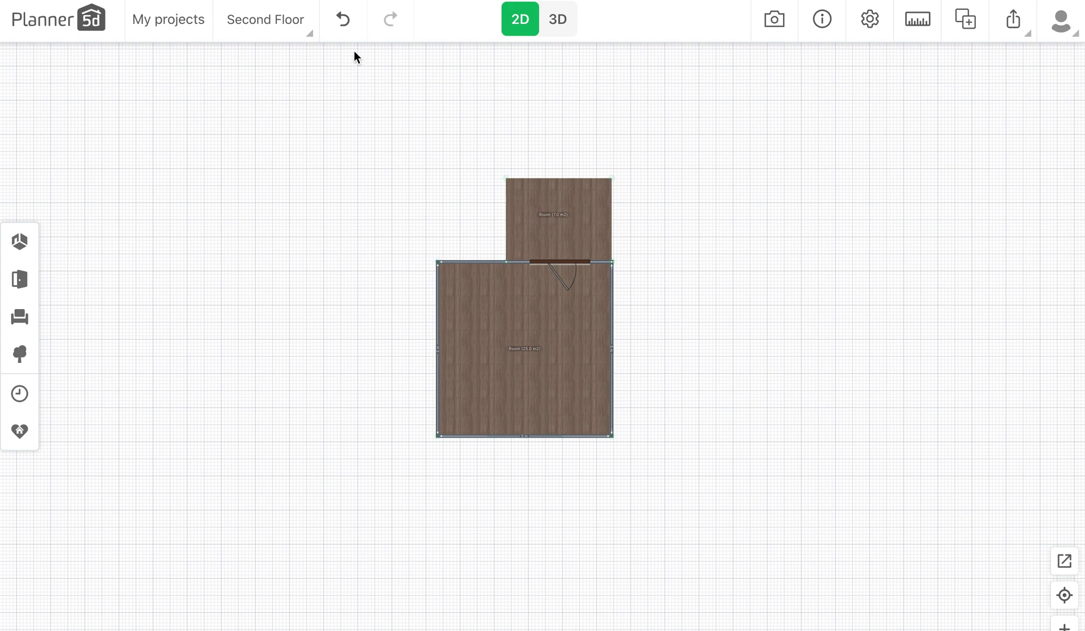
left_click(302, 35)
left_click(292, 65)
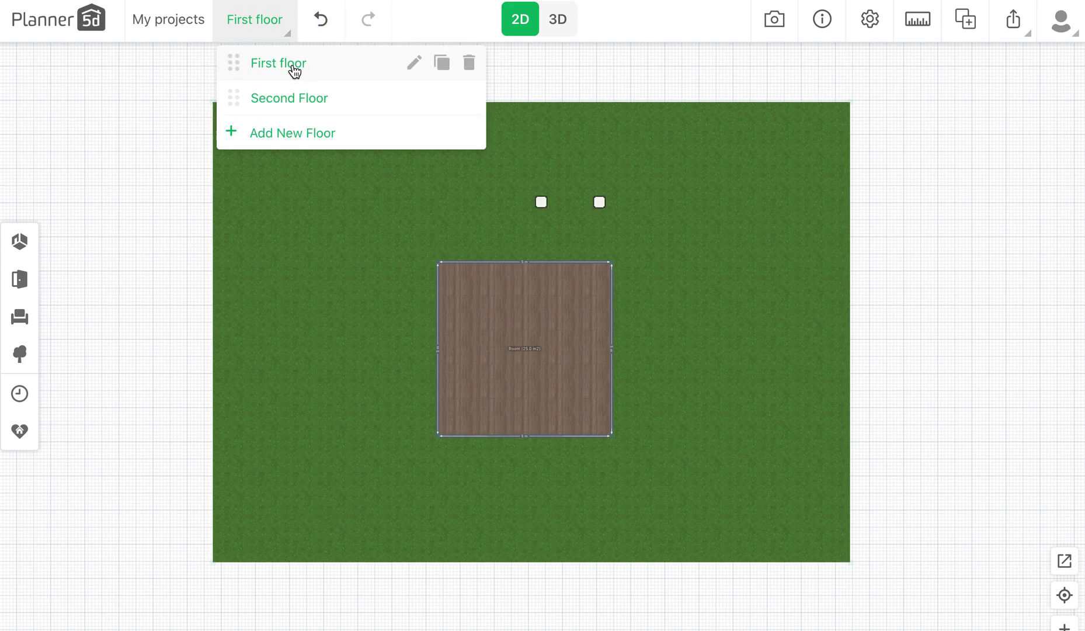
left_click(542, 204)
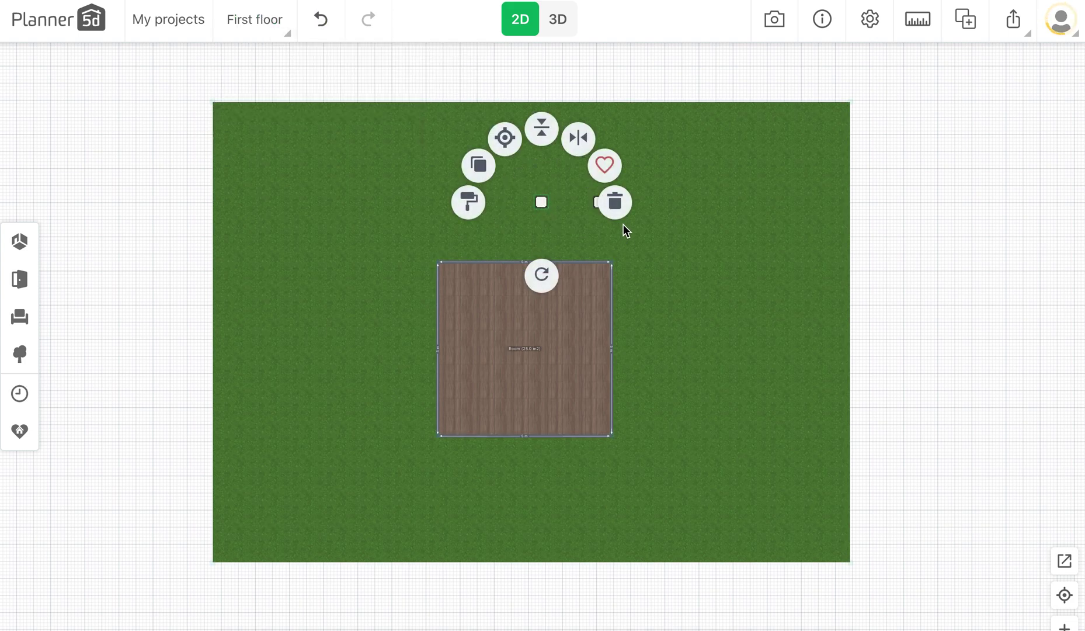
left_click(614, 211)
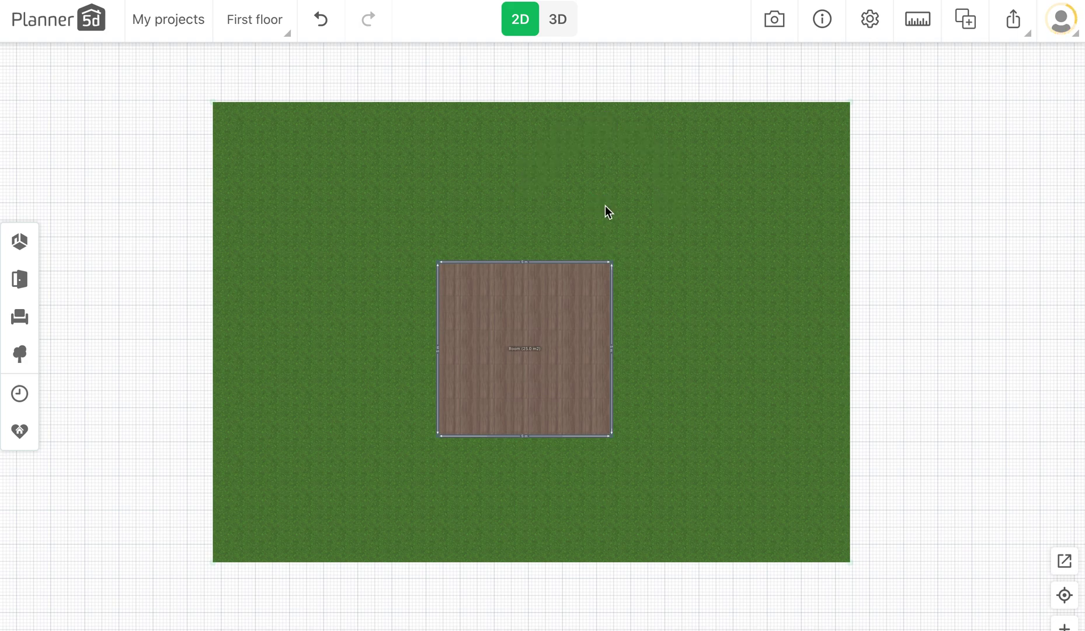
Place a gray square column near the upper-left corner of the balcony on the second floor plan
left_click(20, 279)
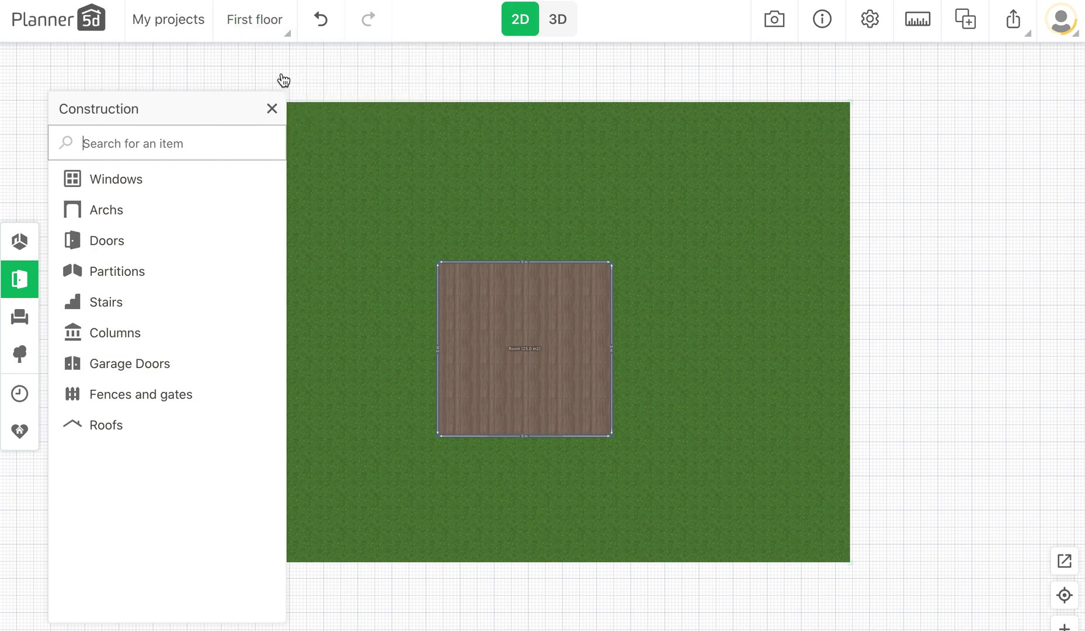
left_click(278, 32)
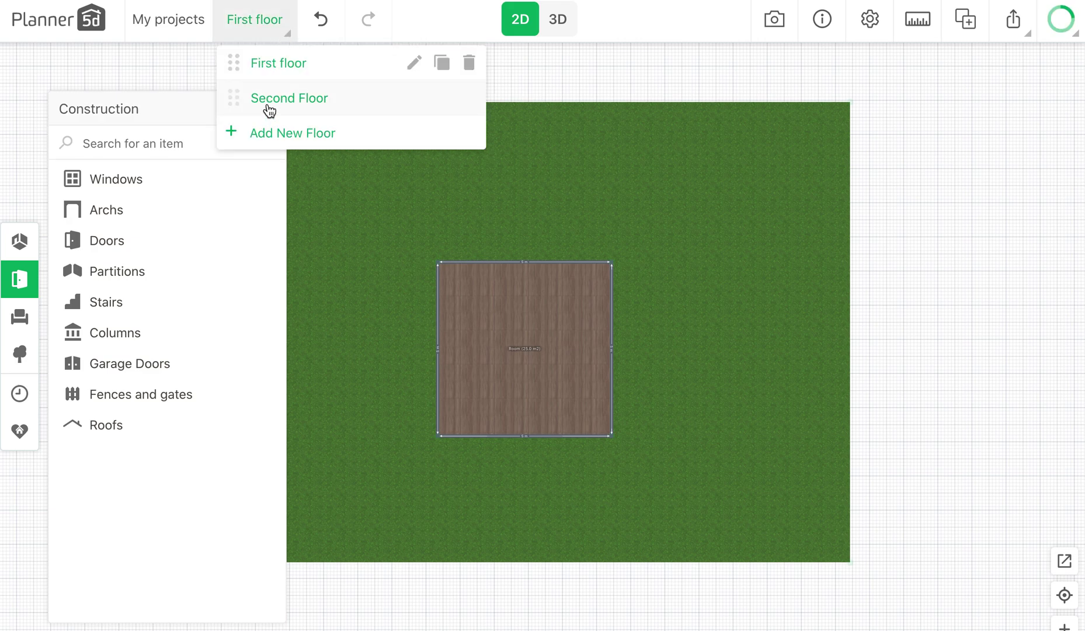
left_click(270, 108)
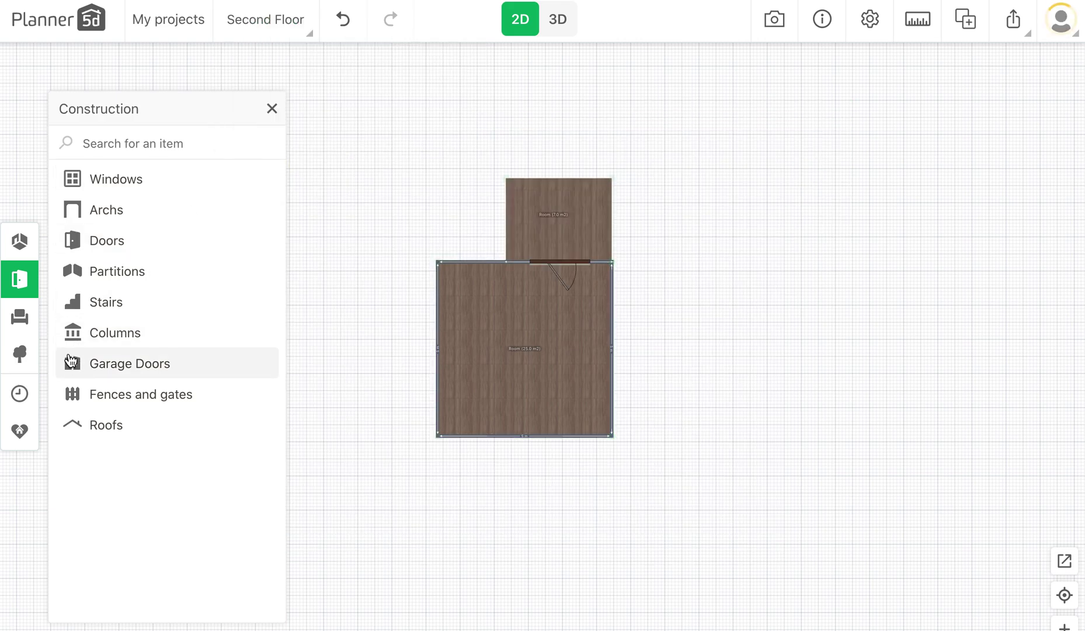
left_click(94, 335)
left_click_drag(104, 211, 516, 187)
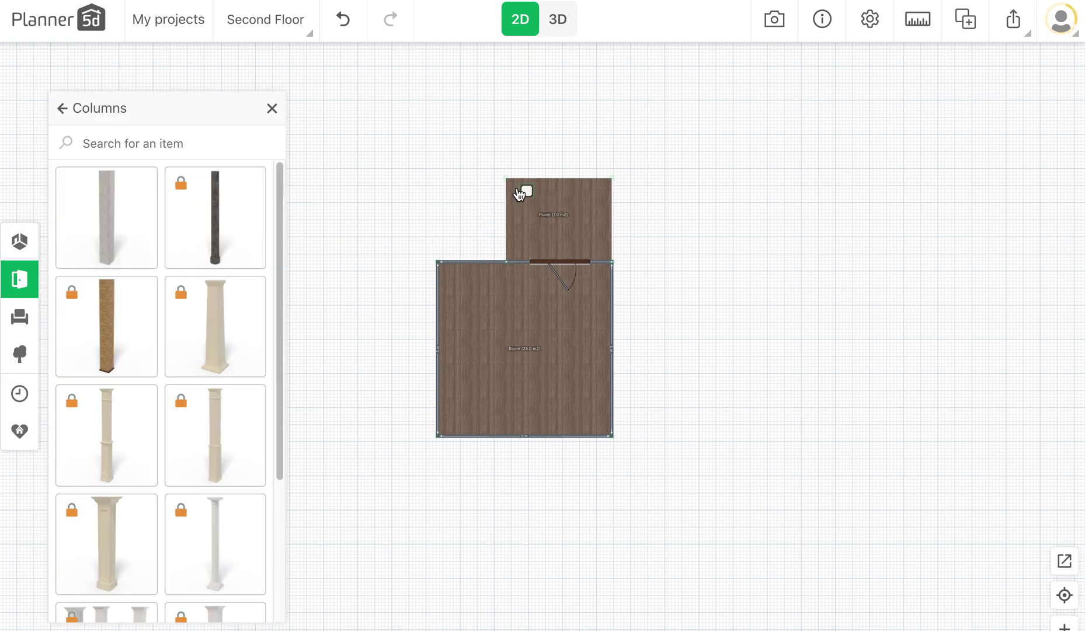
In the 3D view, lower the column until its top meets the balcony floor, so it stands on the lawn
left_click(560, 21)
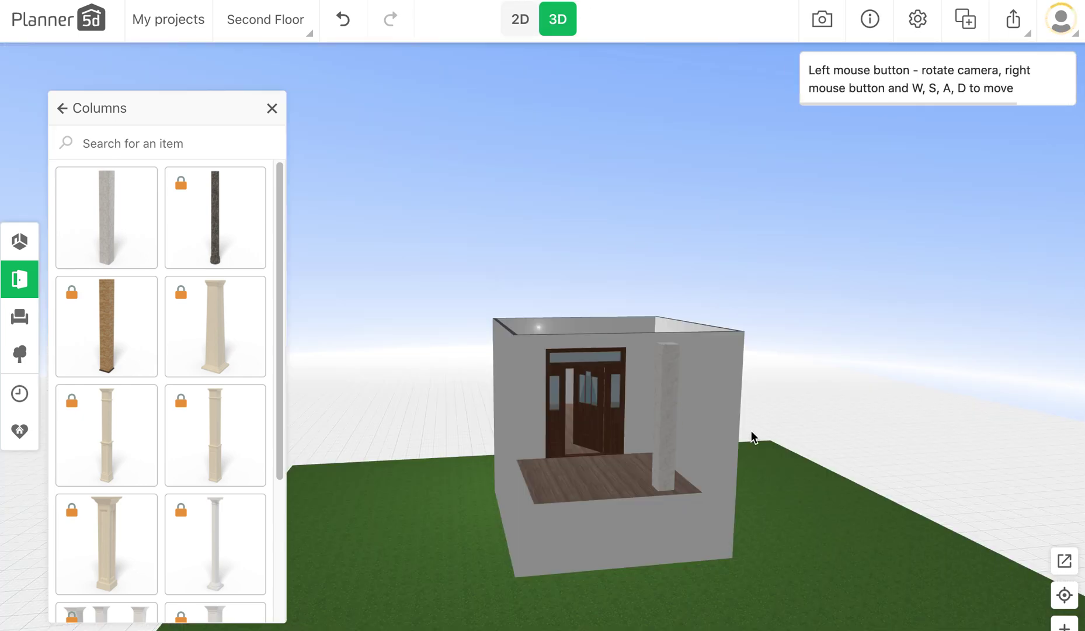
left_click_drag(717, 444, 687, 431)
left_click(514, 303)
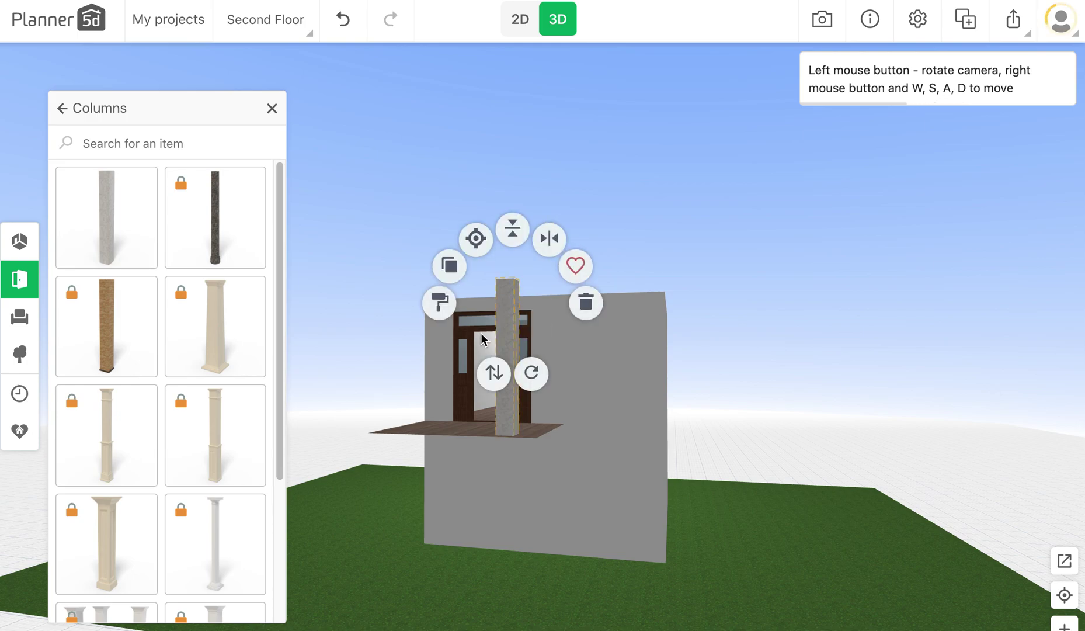
left_click_drag(495, 404, 528, 603)
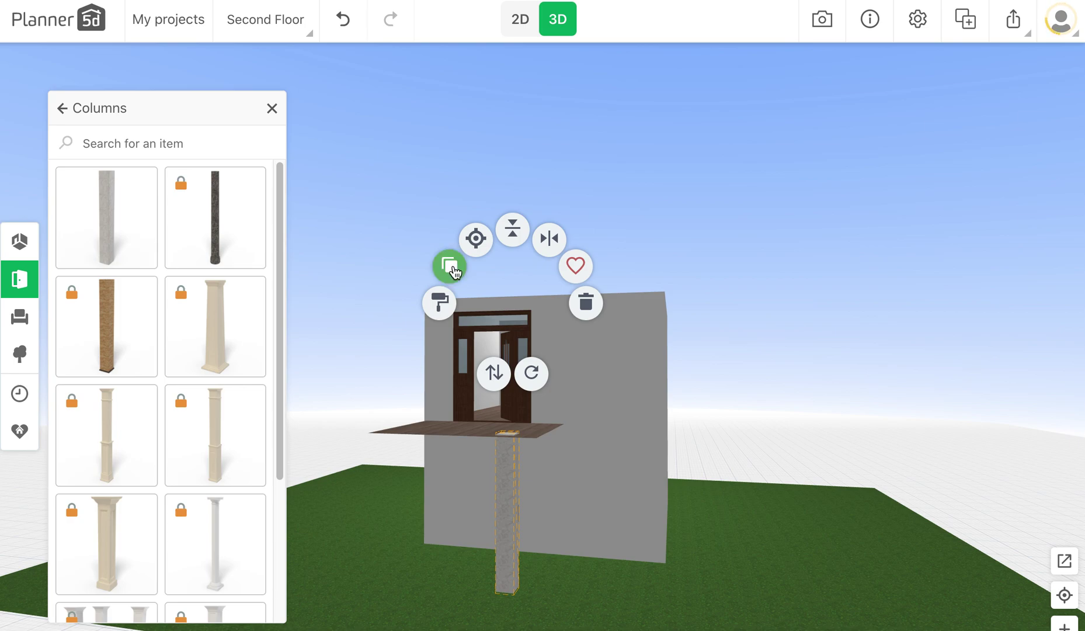
Duplicate the lowered column and shift the right one of the pair toward the balcony's right front corner
left_click(453, 268)
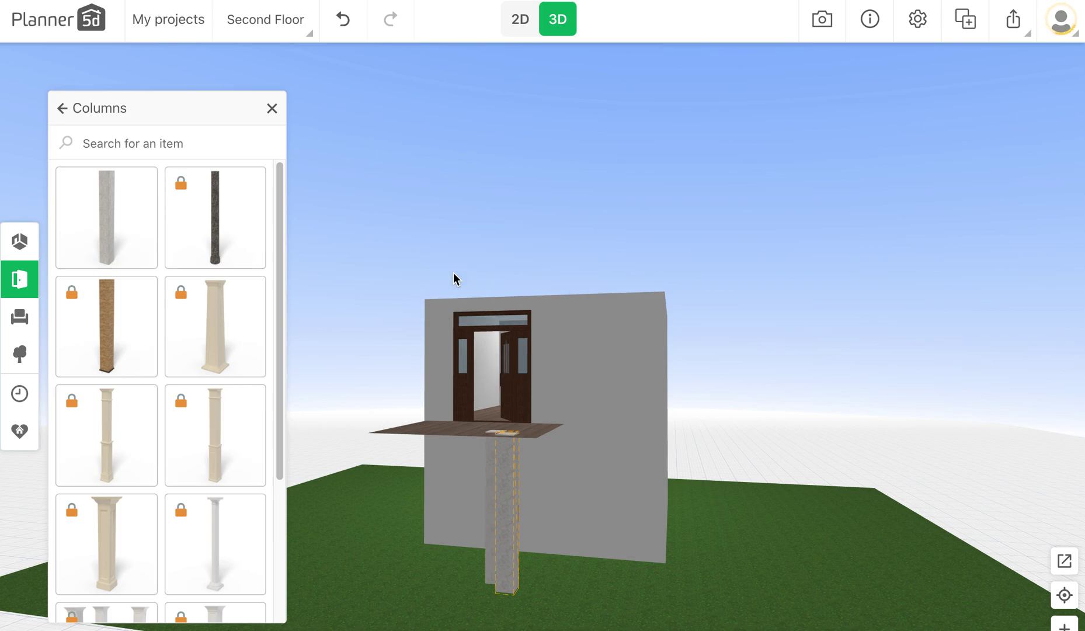
left_click(493, 490)
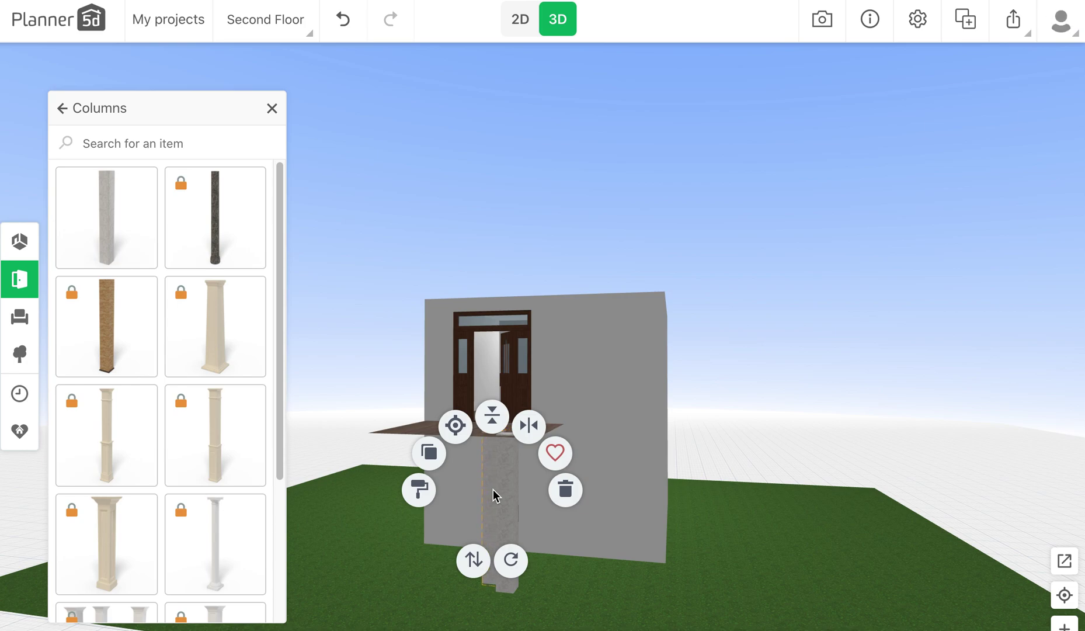
scroll(628, 475, "down", 2)
left_click_drag(746, 475, 774, 533)
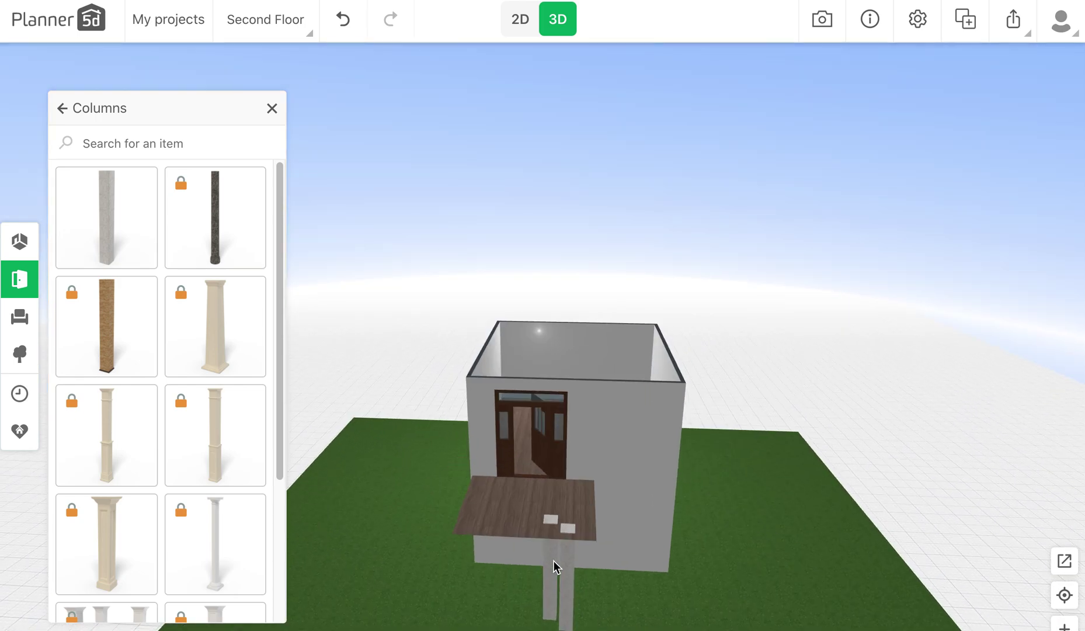
scroll(551, 567, "down", 2)
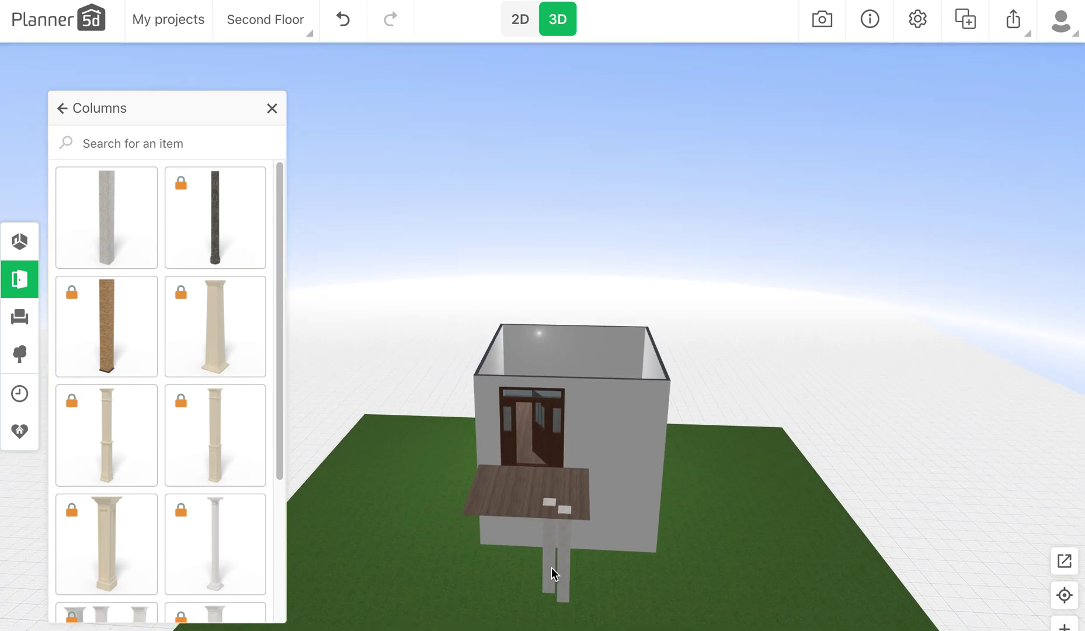
scroll(630, 569, "up", 2)
left_click_drag(639, 584, 636, 569)
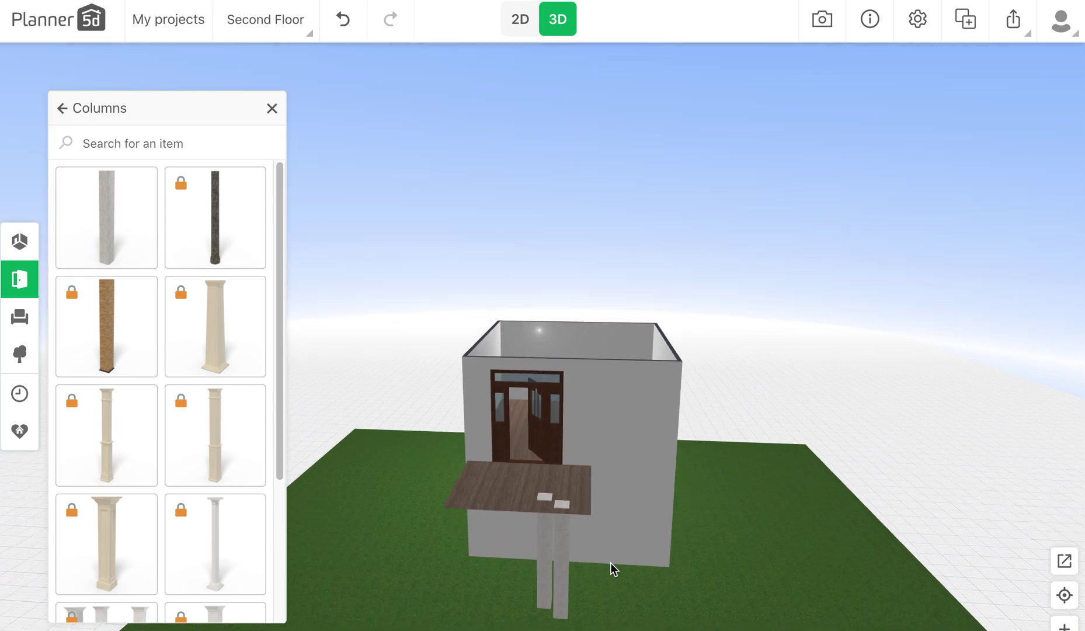
left_click(563, 554)
left_click_drag(564, 555, 571, 555)
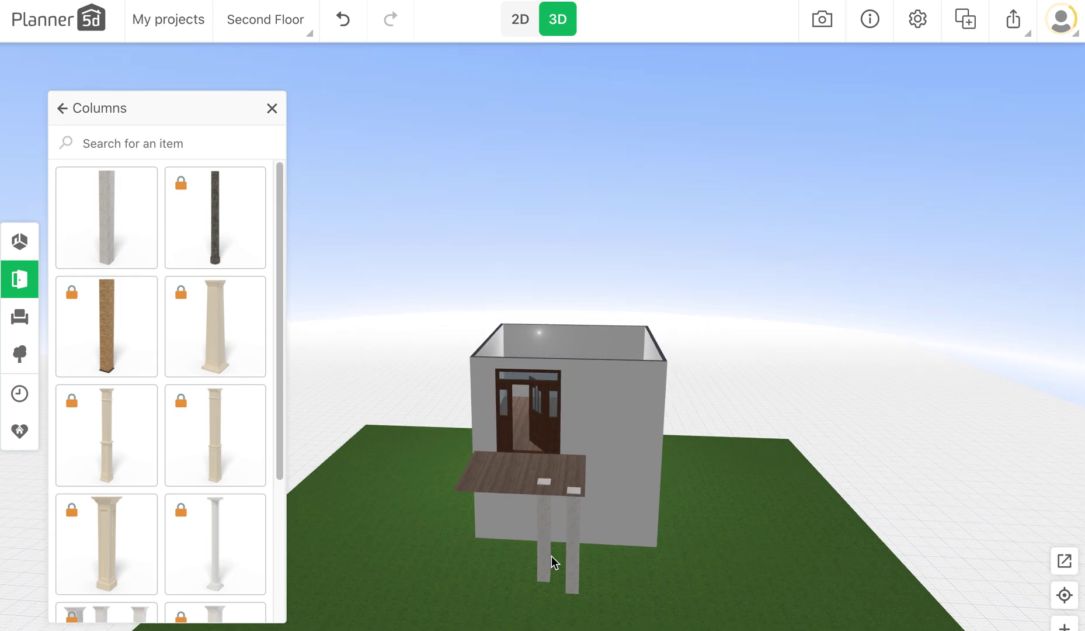
Move the other column beneath the balcony's left front corner
left_click_drag(552, 552, 531, 518)
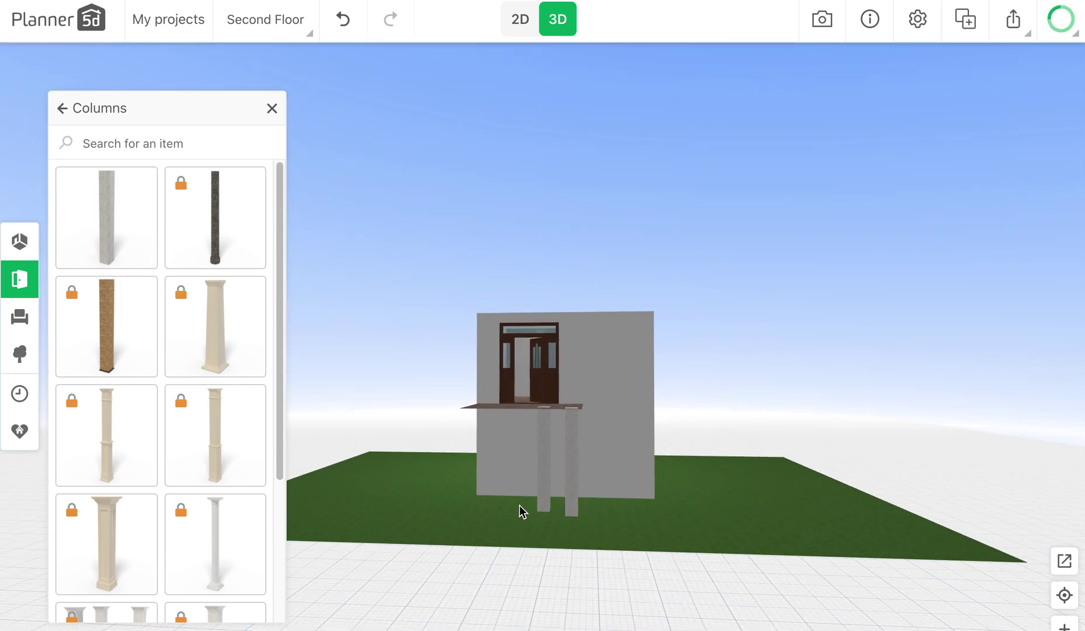
left_click(545, 454)
left_click_drag(545, 453, 486, 458)
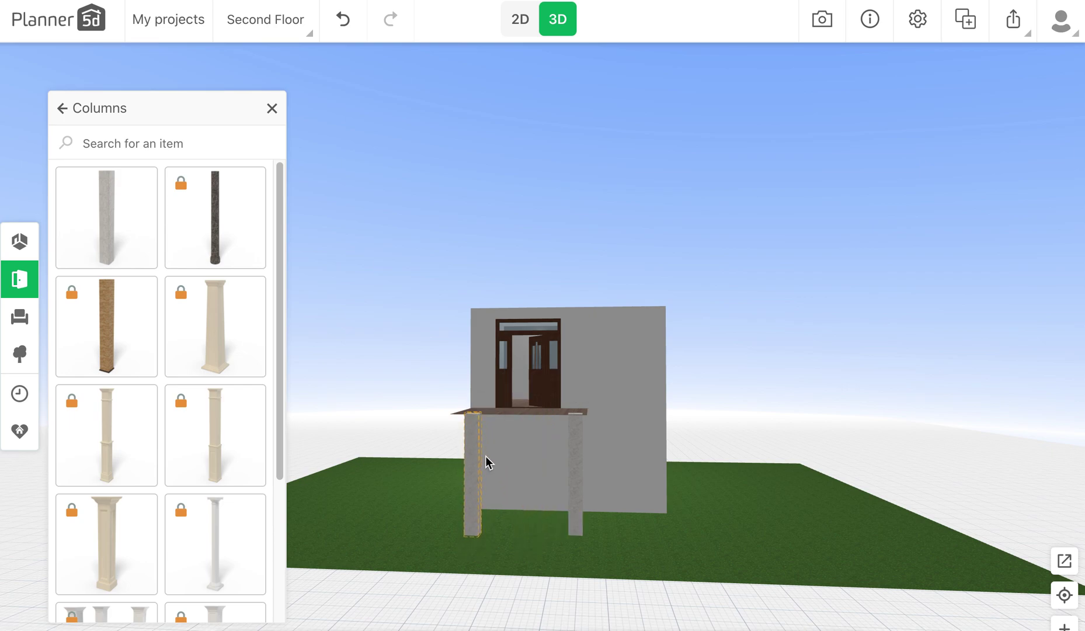
Nudge the left column slightly outward and adjust the right column under the balcony's front corners
left_click_drag(704, 463, 545, 536)
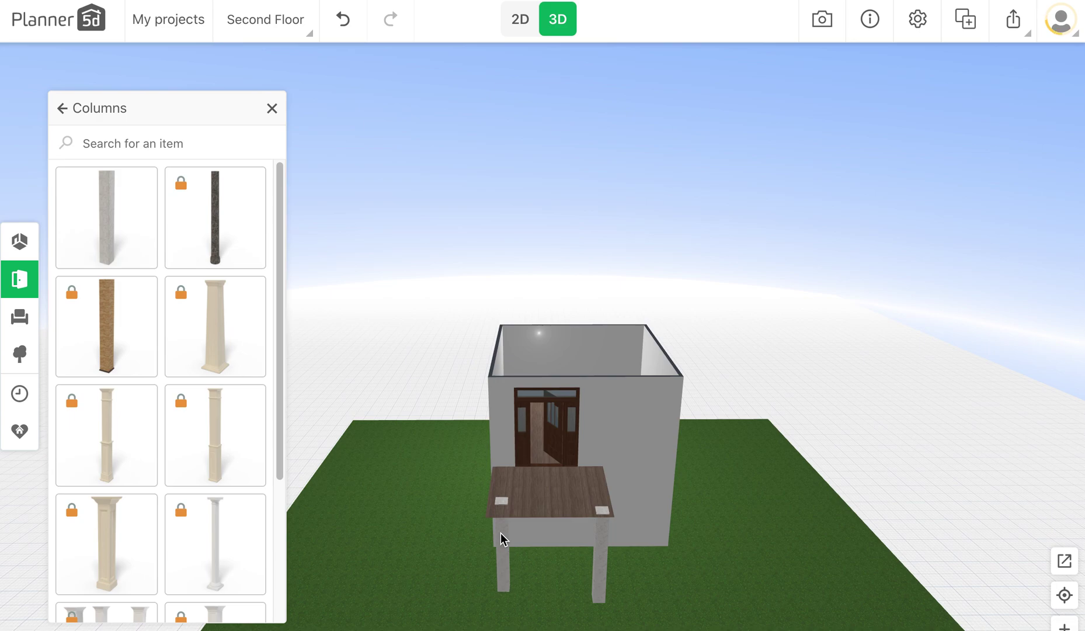
left_click_drag(523, 554, 491, 516)
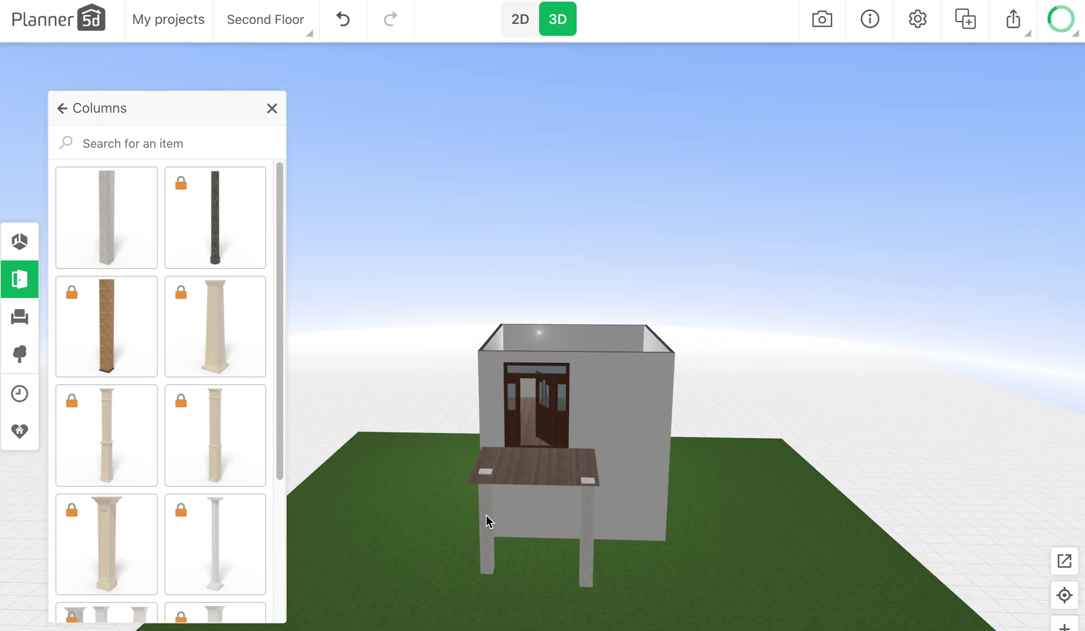
left_click_drag(533, 559, 539, 535)
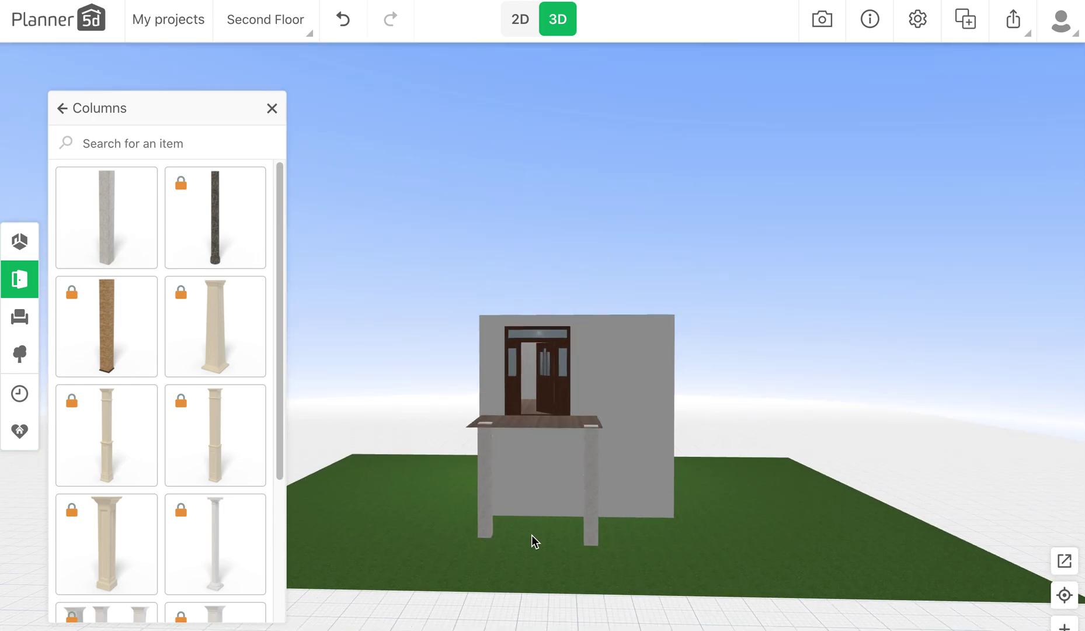
scroll(531, 534, "down", 2)
scroll(530, 533, "up", 3)
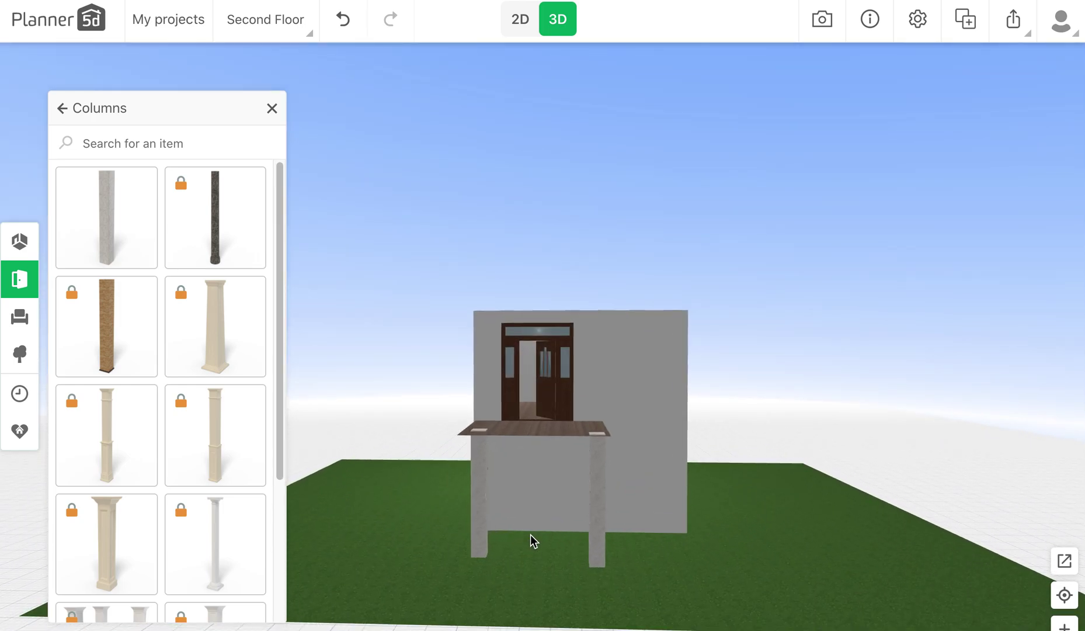
scroll(531, 534, "up", 2)
scroll(454, 502, "up", 2)
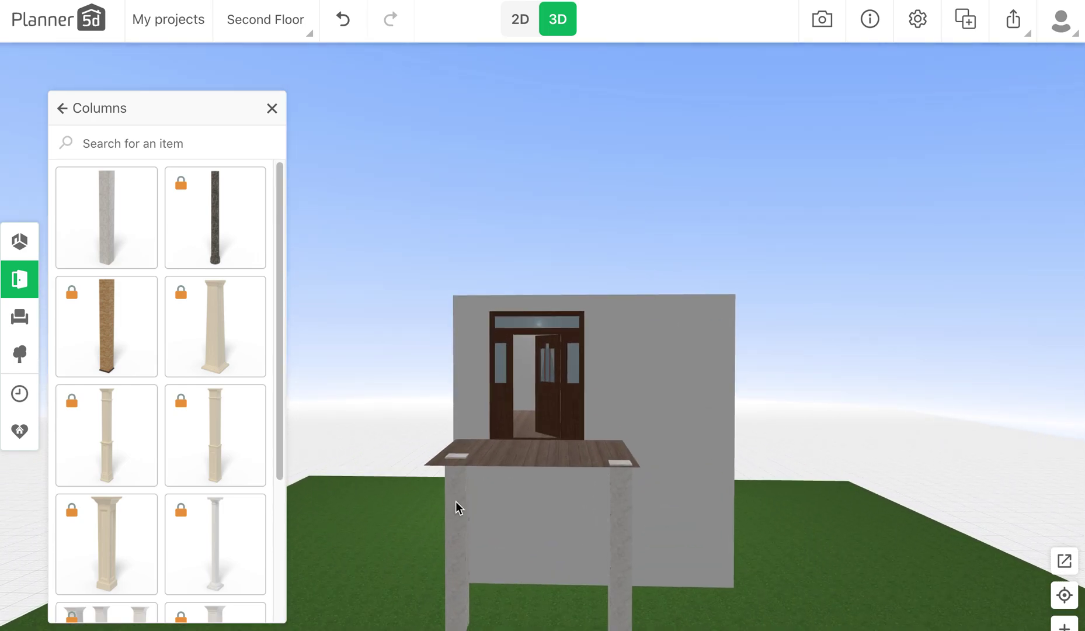
left_click(455, 501)
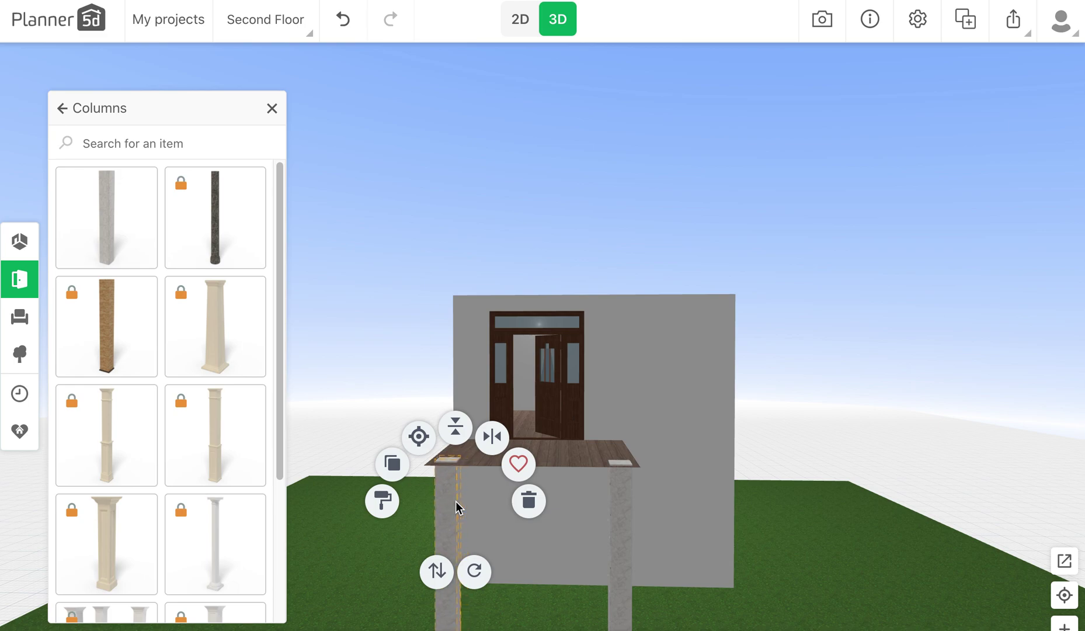
left_click(617, 490)
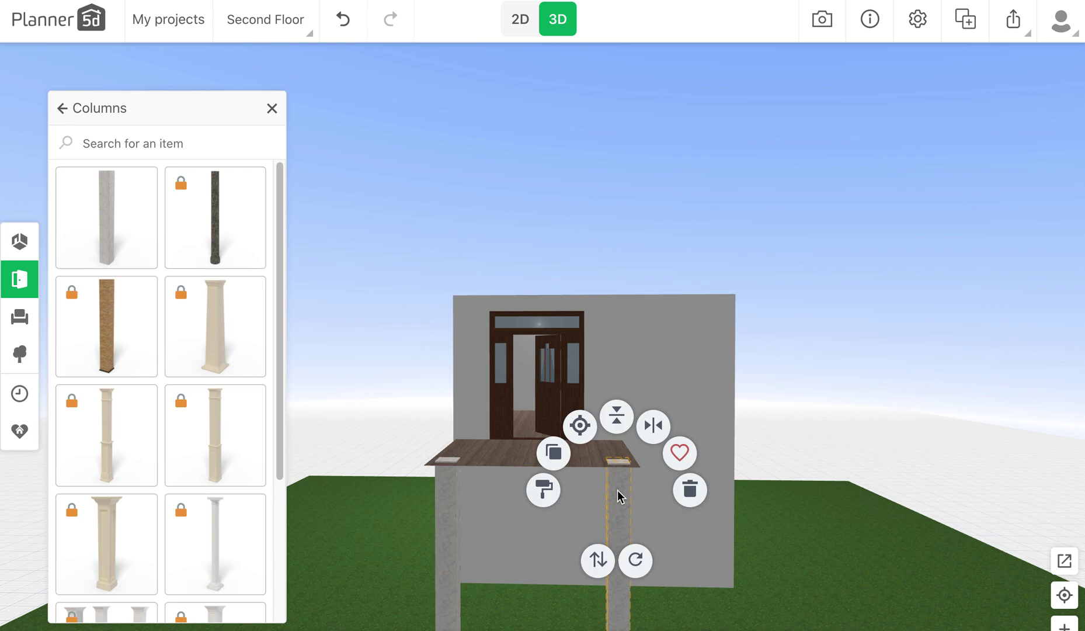
left_click(964, 444)
left_click_drag(963, 444, 1033, 486)
left_click_drag(973, 552, 970, 540)
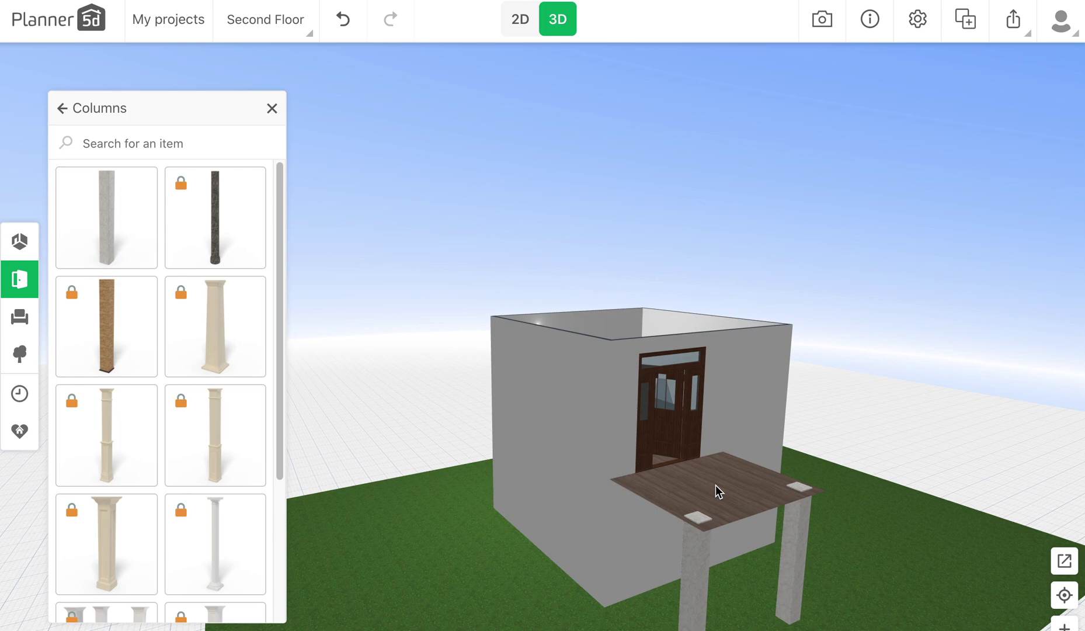
Place a metal fence with a brick base left of the balcony on the second floor plan and try to edit its properties
left_click(517, 23)
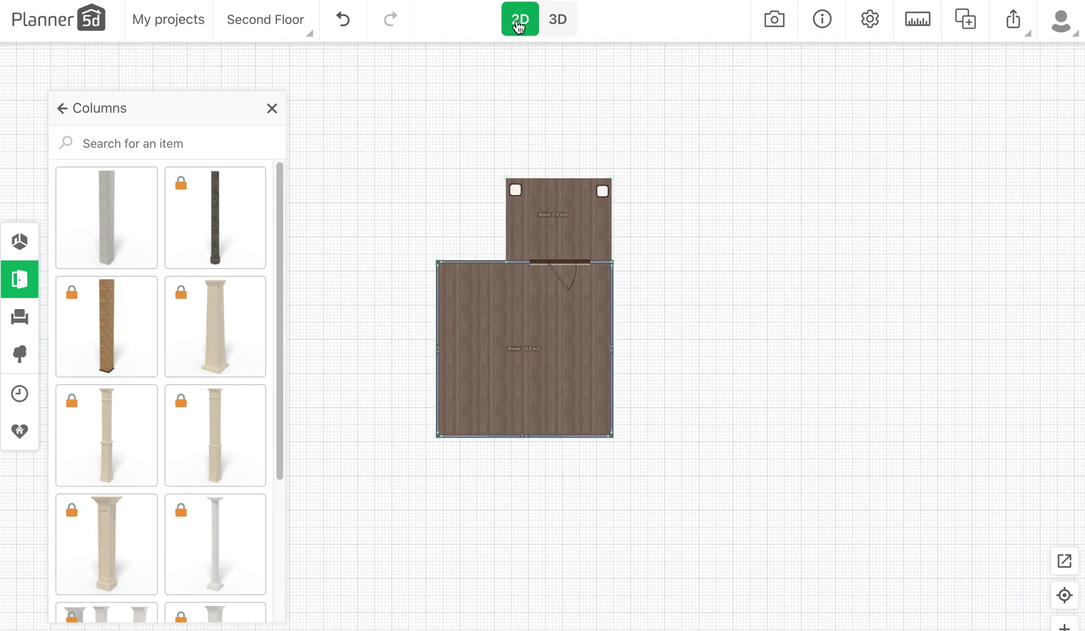
left_click(20, 318)
left_click(22, 288)
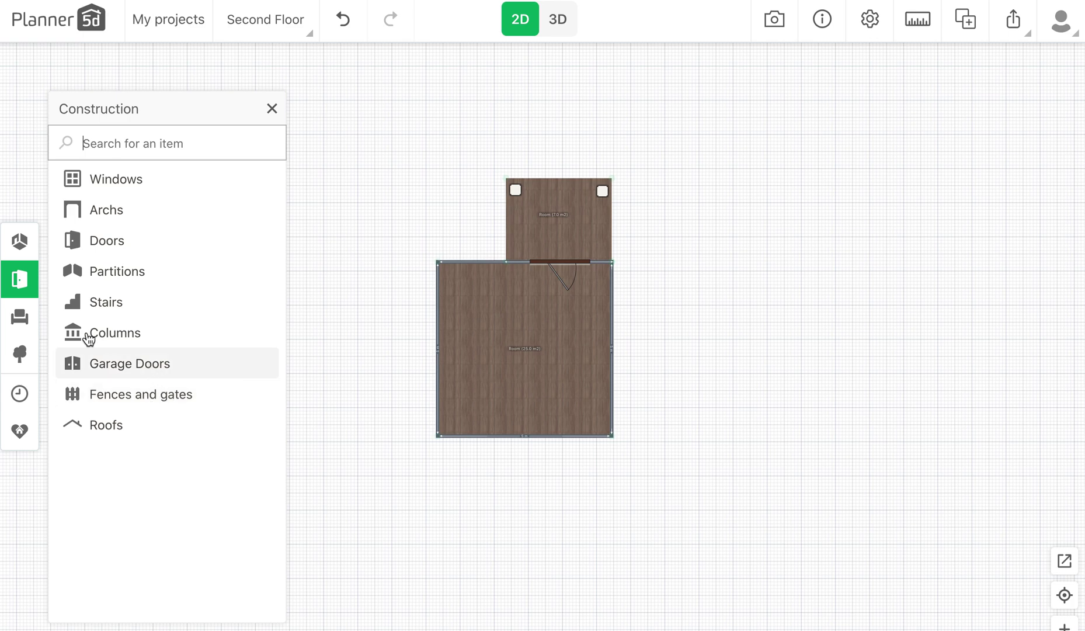
left_click(139, 401)
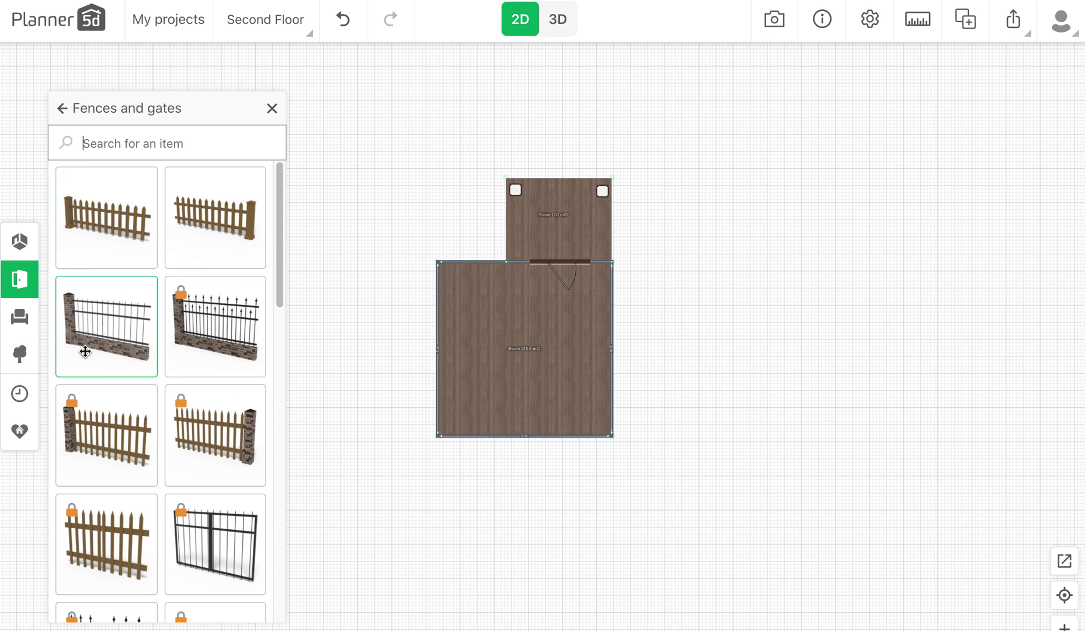
left_click_drag(82, 344, 403, 199)
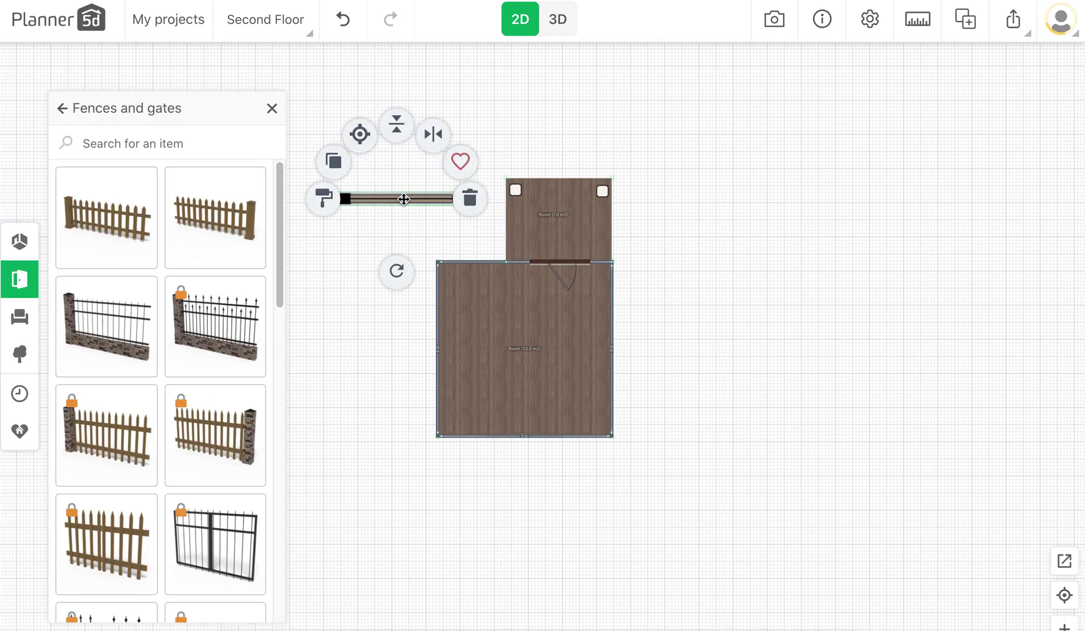
left_click(761, 623)
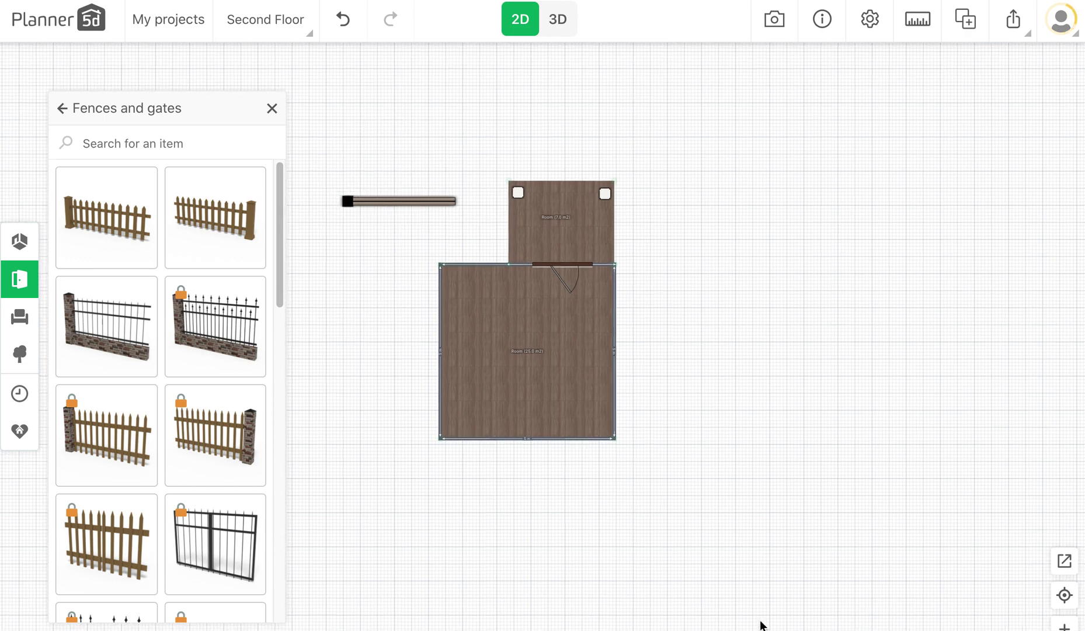
left_click(404, 202)
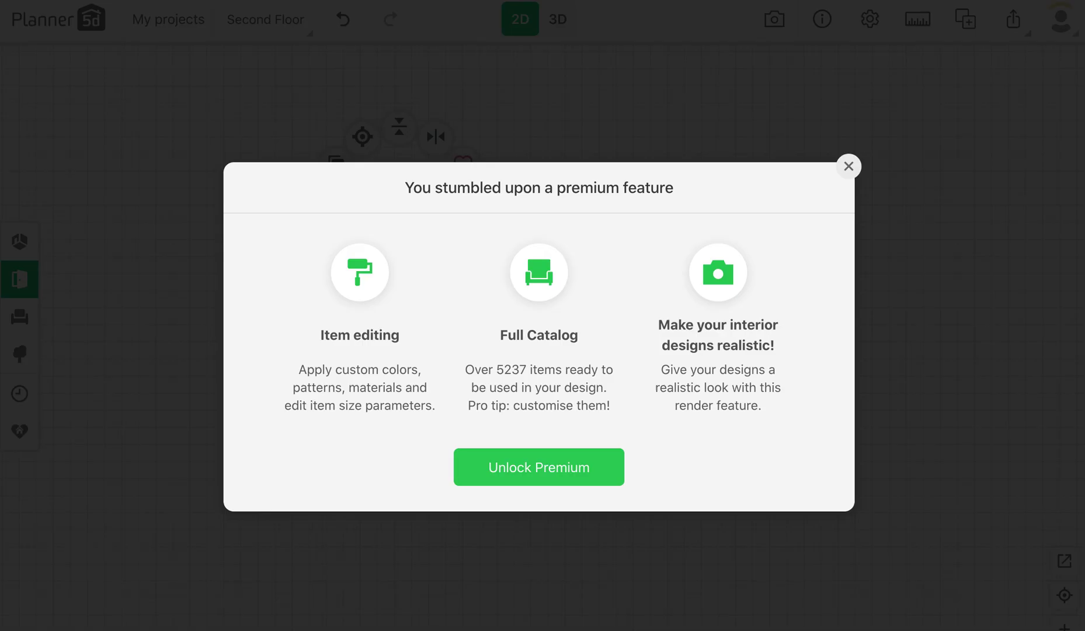
left_click(849, 169)
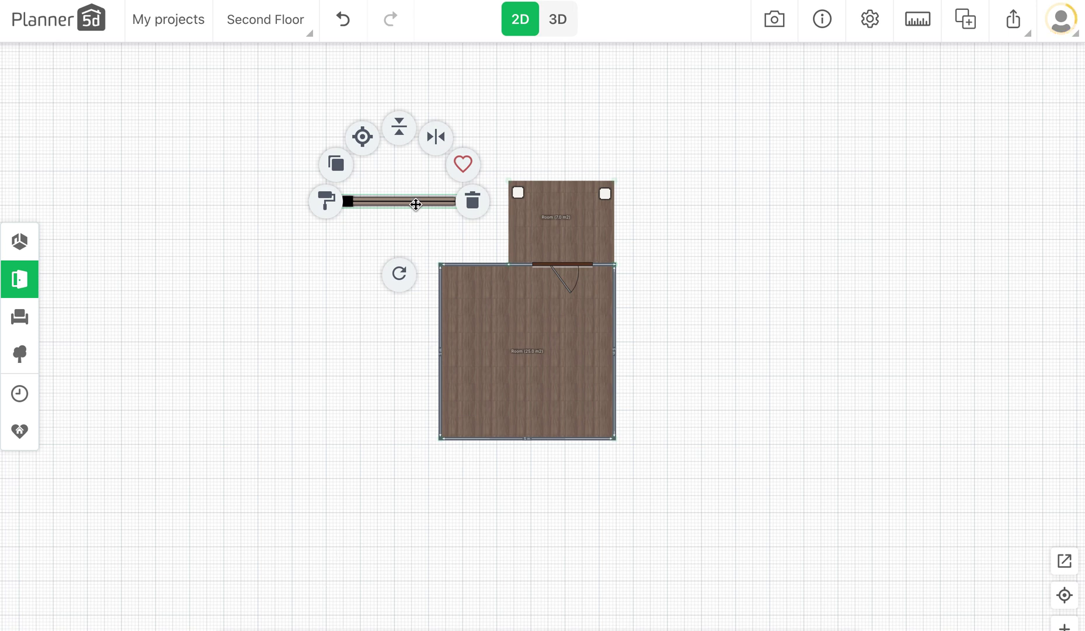
Rotate the fence segment a quarter turn and place it along the balcony's left edge
left_click_drag(415, 203, 382, 208)
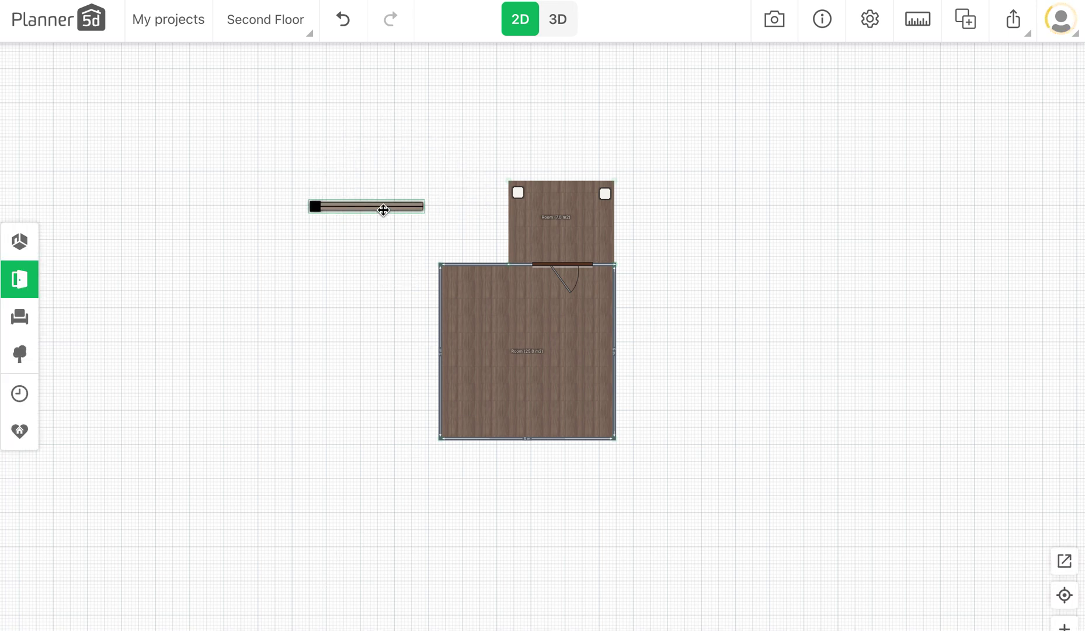
left_click_drag(366, 278, 457, 204)
left_click(555, 23)
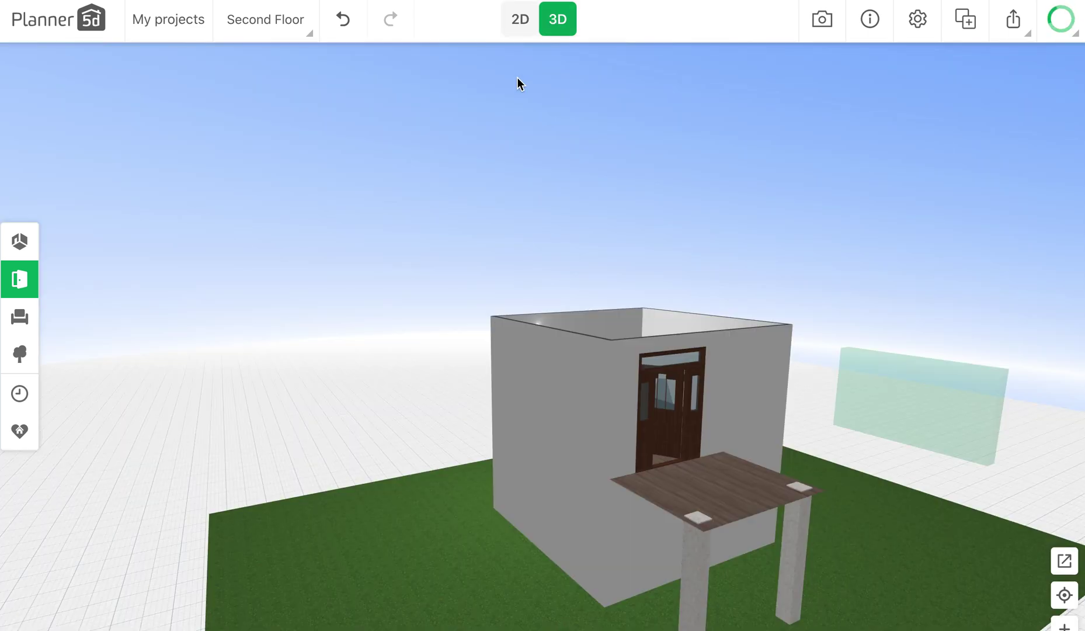
left_click_drag(764, 428, 802, 437)
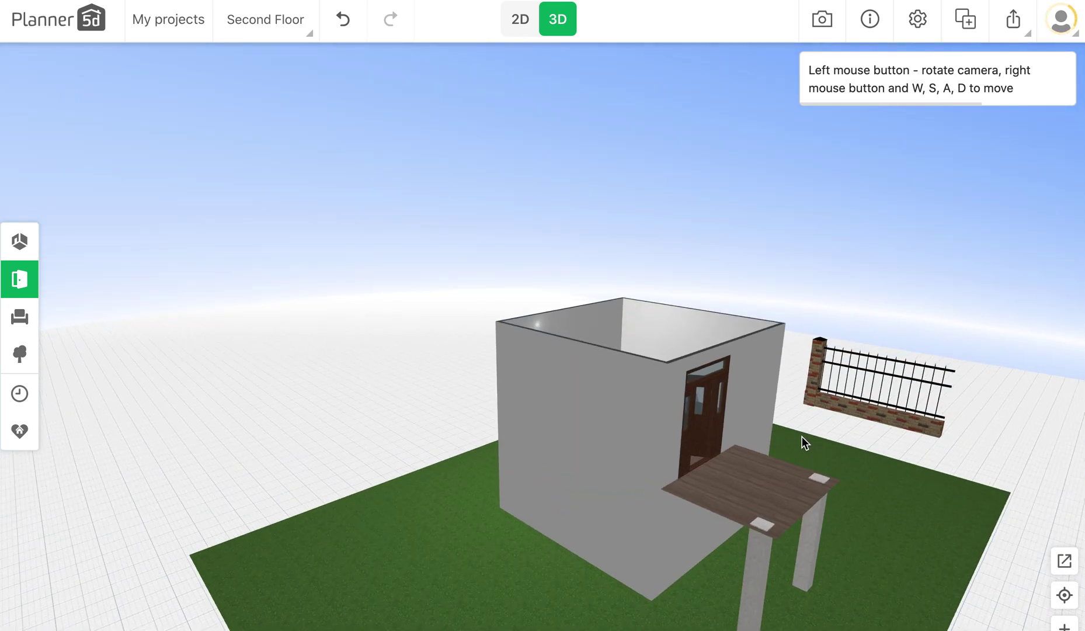
left_click(521, 26)
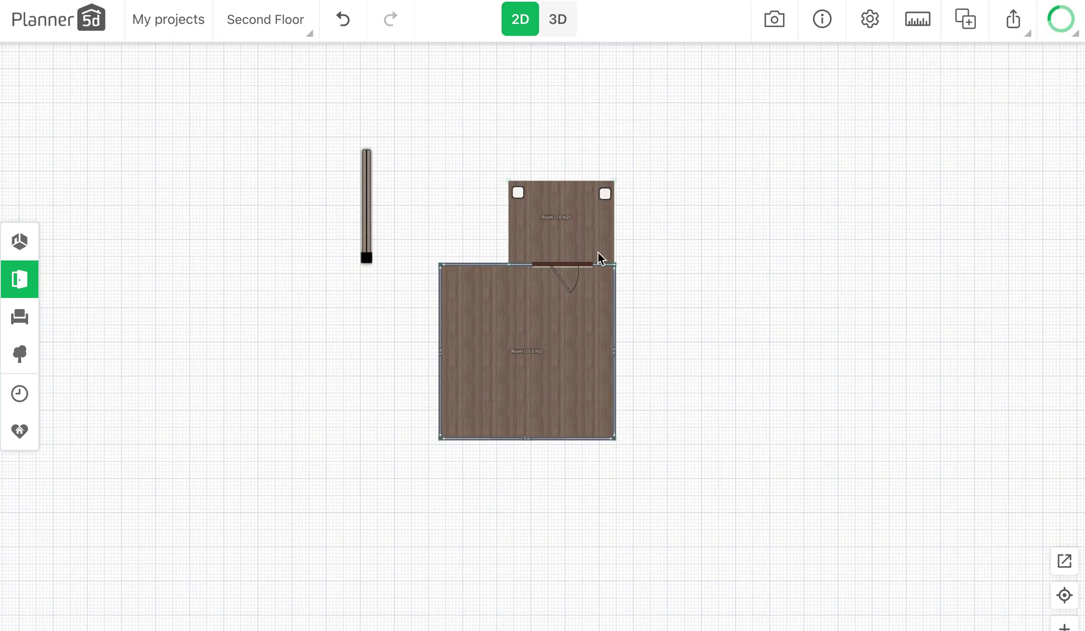
left_click(373, 209)
left_click_drag(374, 210, 520, 206)
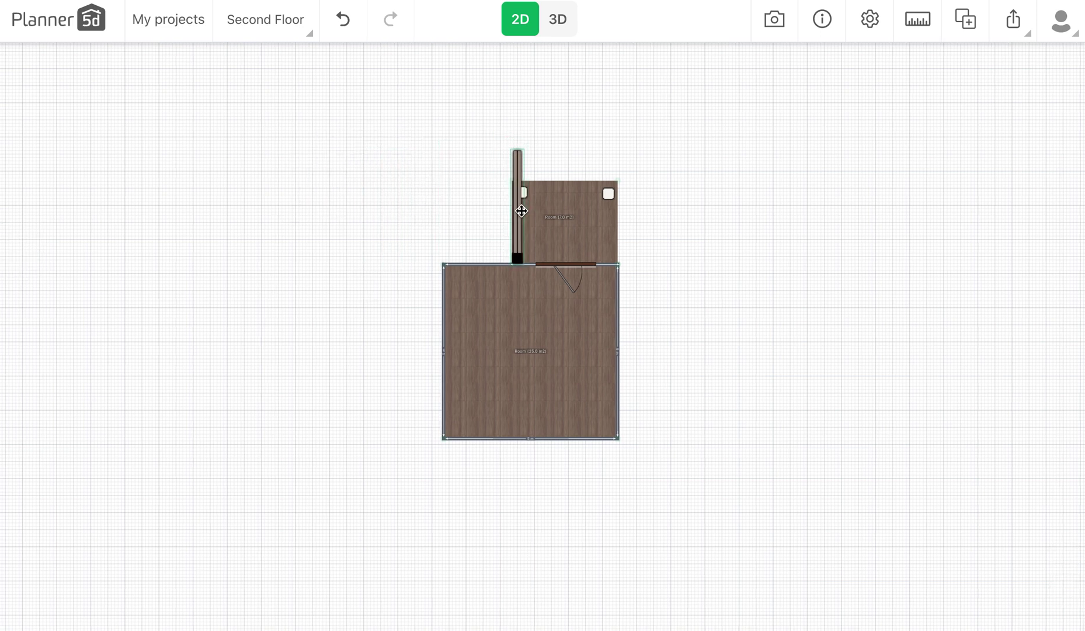
Extend the balcony's front edge outward to match the fence's length and move both columns to the new front corners
left_click(560, 187)
left_click_drag(564, 182, 564, 146)
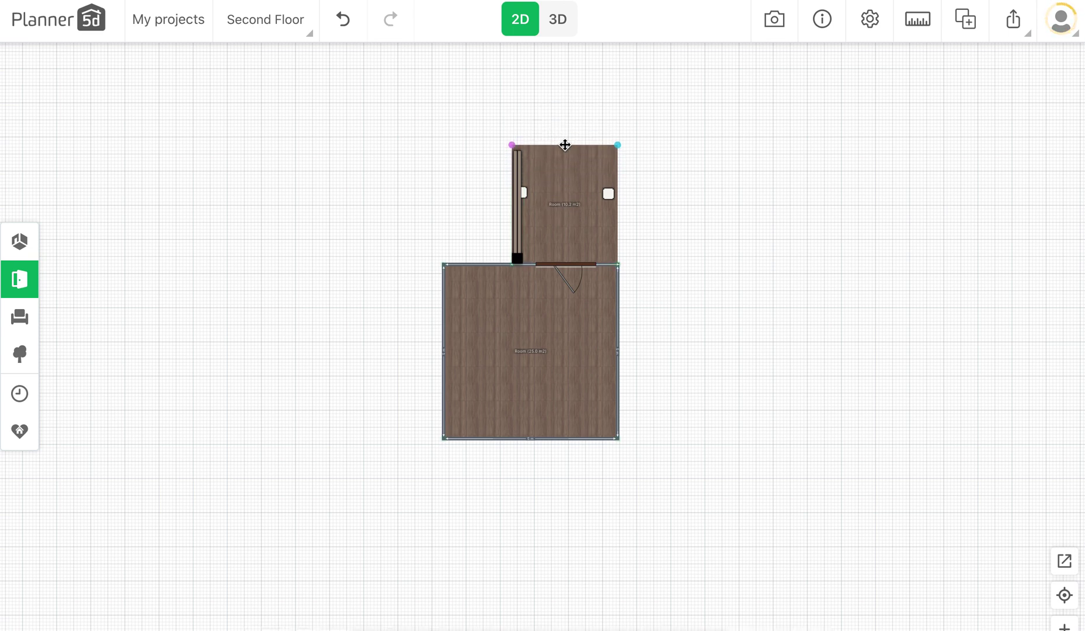
left_click(527, 193)
left_click_drag(524, 193, 521, 155)
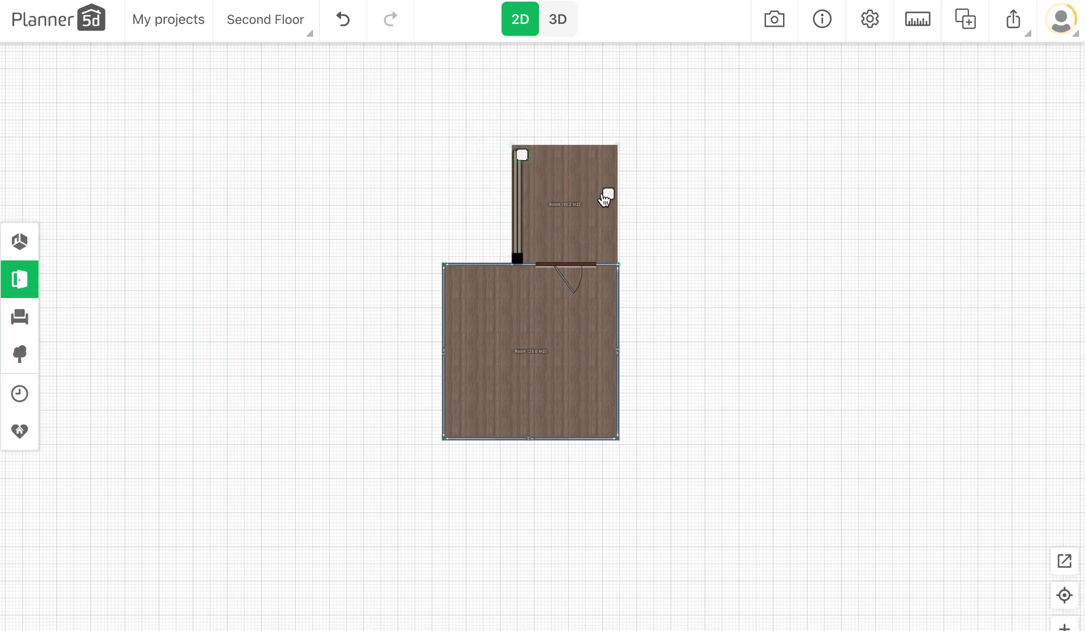
left_click(608, 194)
left_click_drag(607, 194, 608, 155)
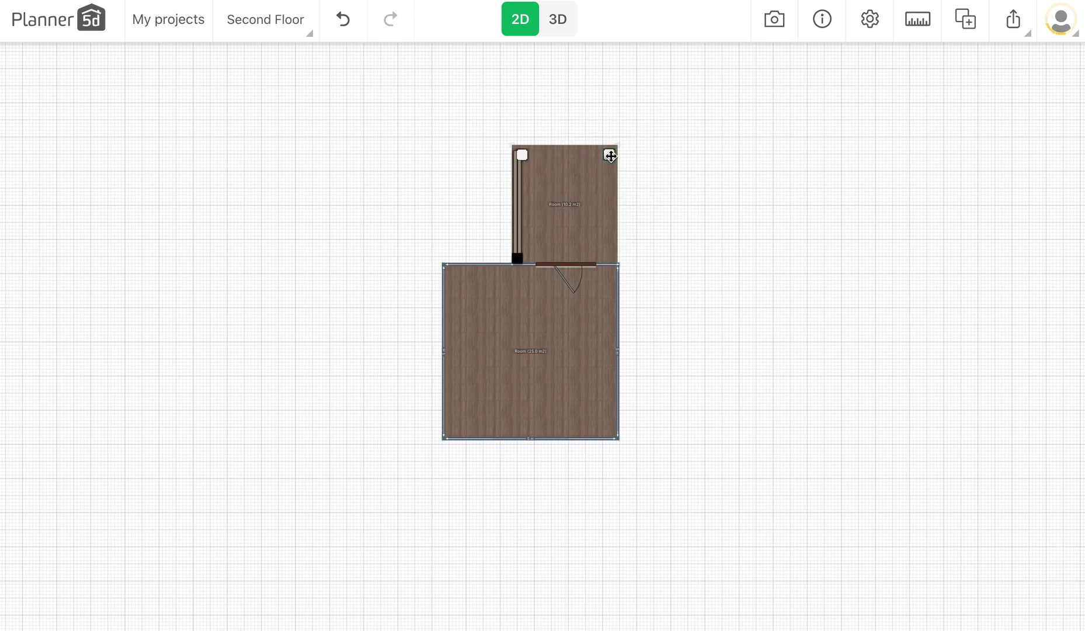
Duplicate the left fence, place the copy along the balcony's right edge and align the two fences, checking them in 3D
left_click(518, 201)
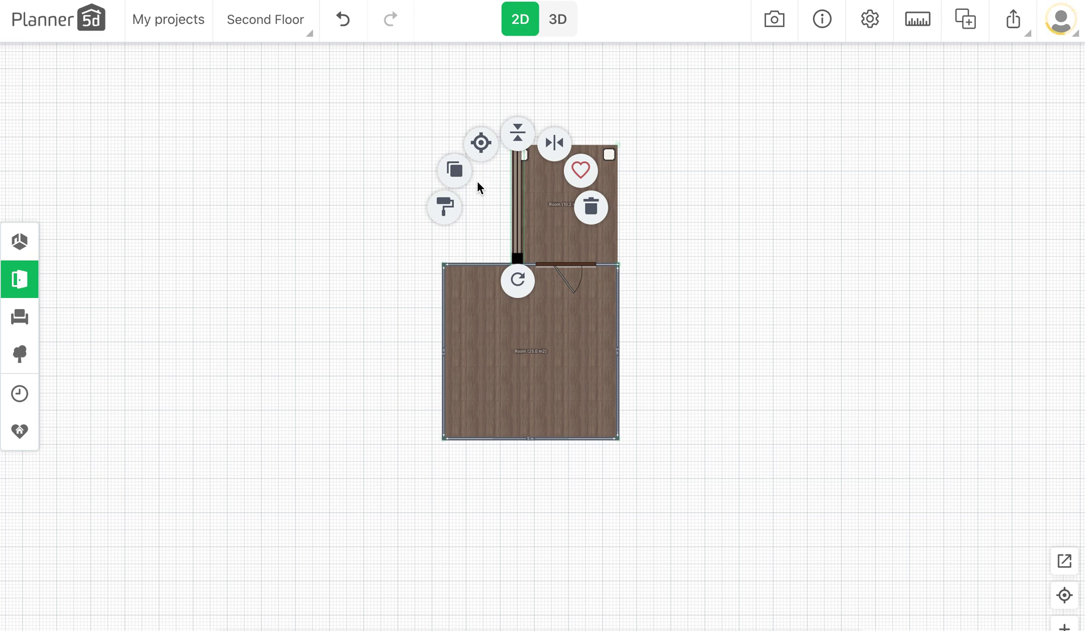
left_click(454, 170)
left_click(454, 170)
left_click_drag(530, 211, 608, 197)
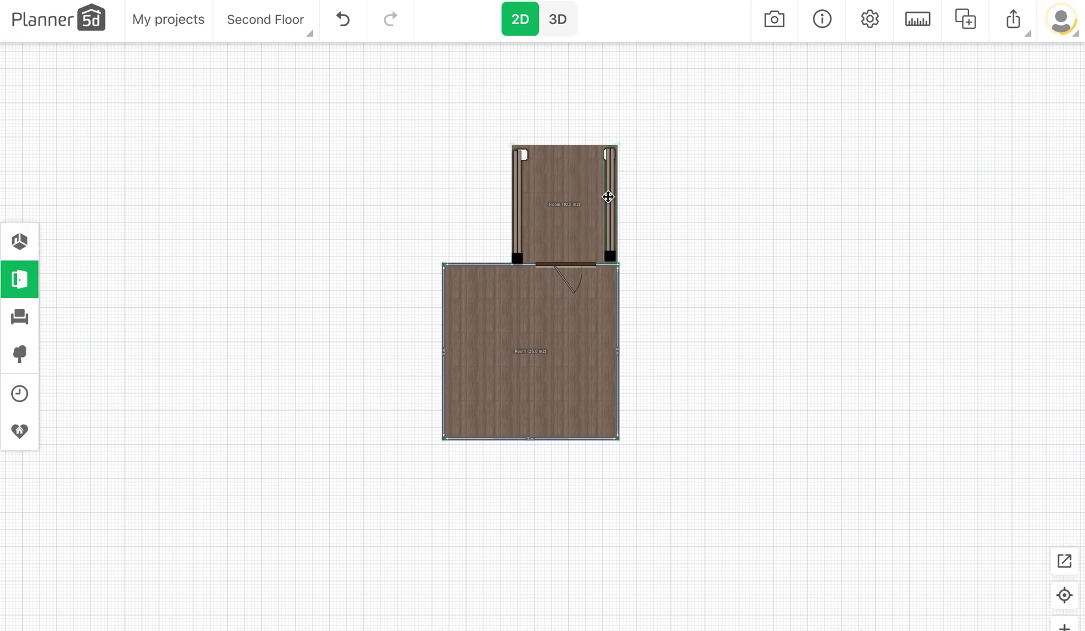
left_click(518, 186)
left_click_drag(518, 184, 518, 184)
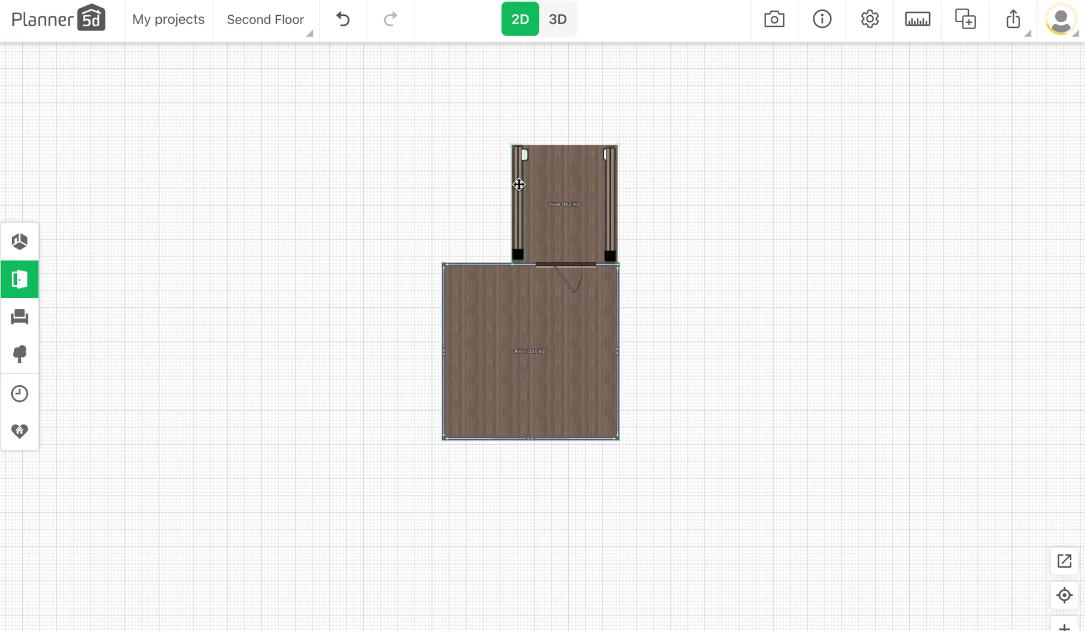
left_click(559, 20)
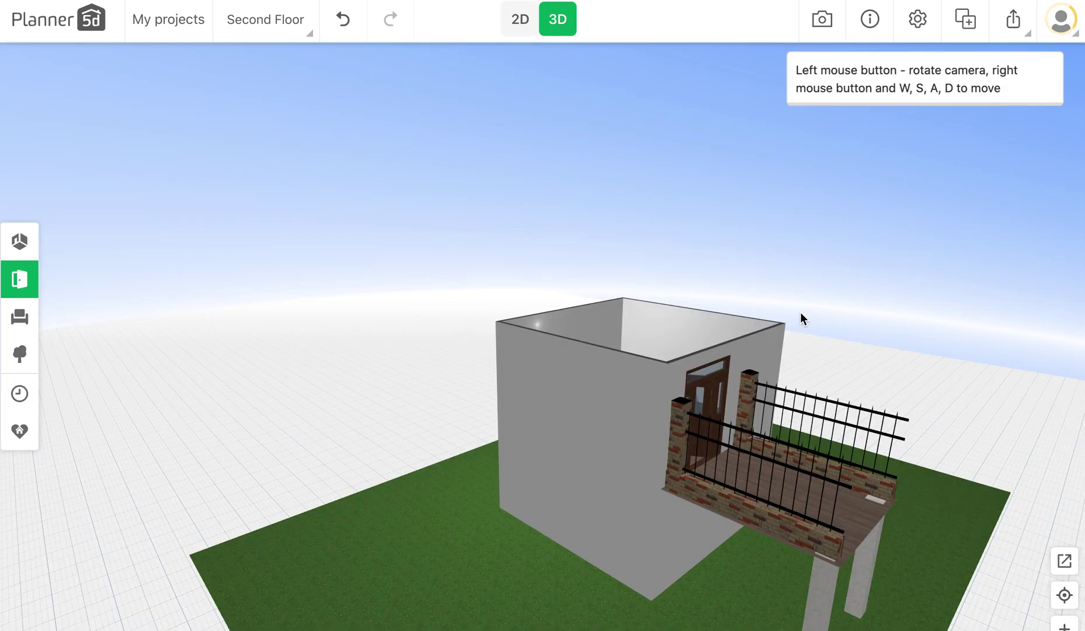
left_click_drag(821, 380, 712, 423)
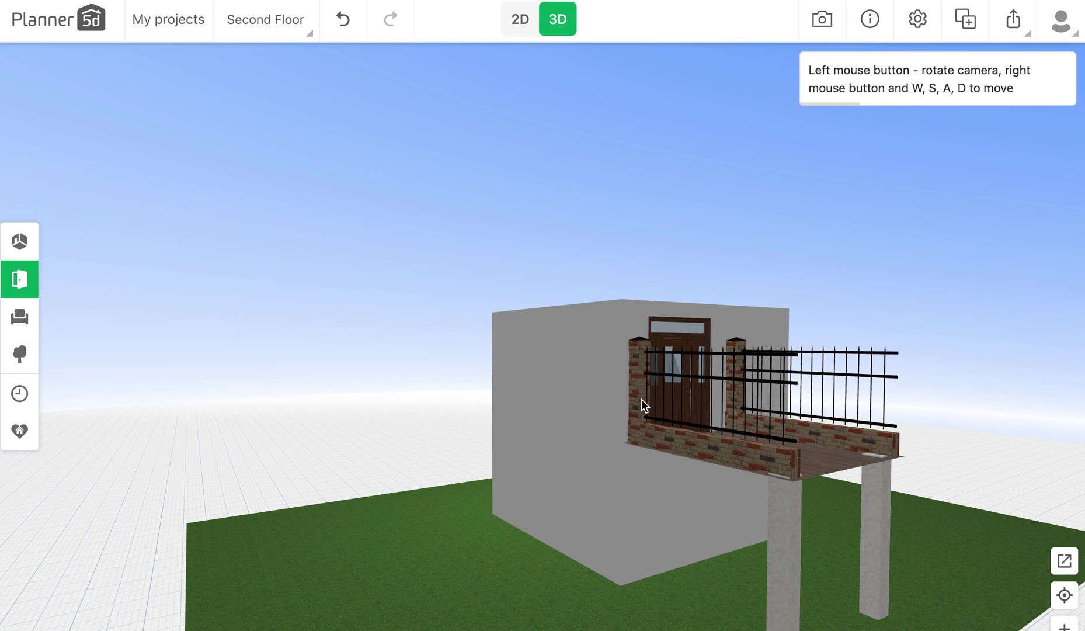
left_click(519, 19)
left_click(516, 223)
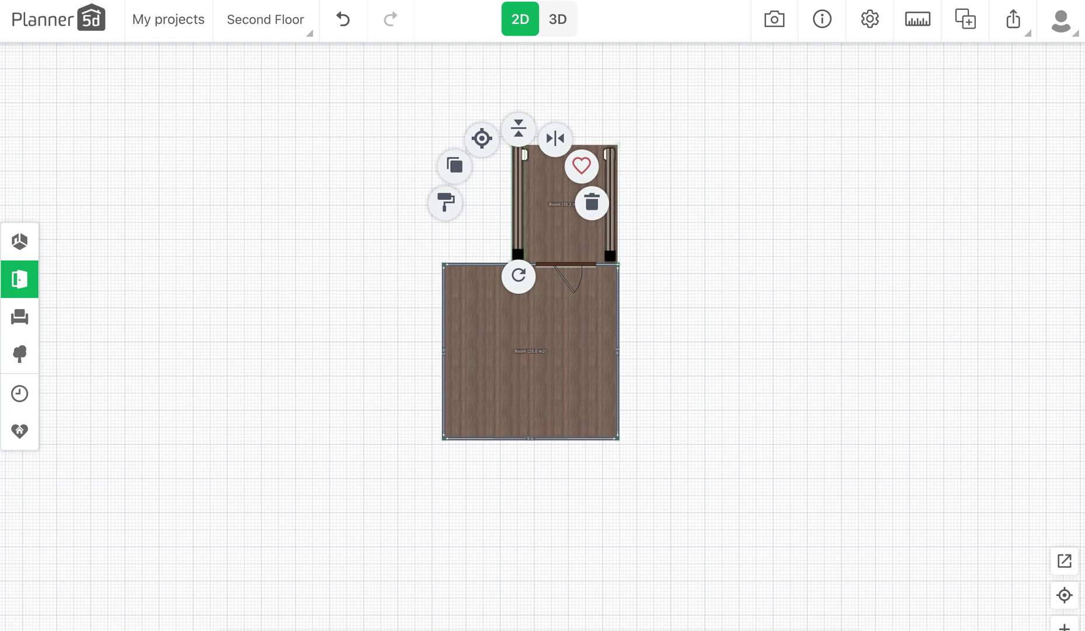
left_click(446, 203)
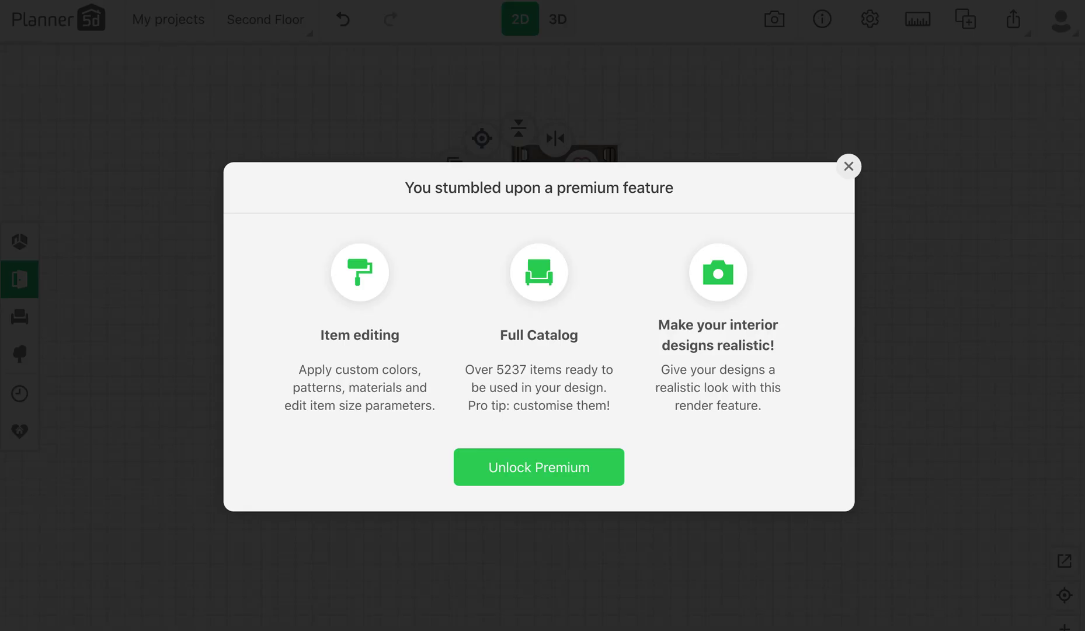
left_click(848, 167)
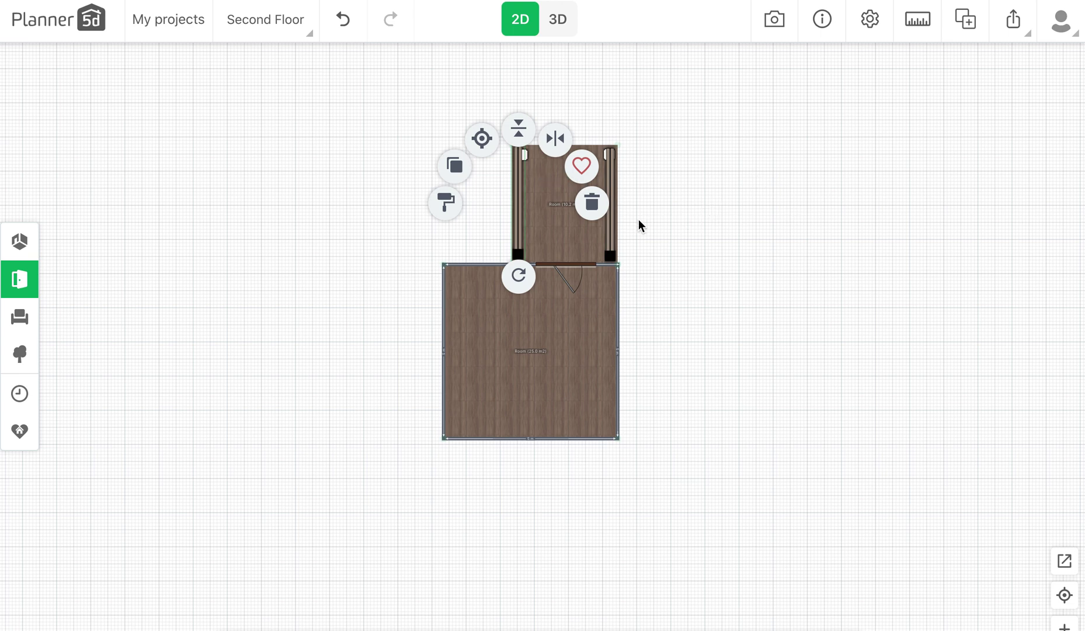
left_click(652, 232)
Duplicate the right fence, rotate the copy a quarter turn and place it across the balcony's front edge
left_click(616, 198)
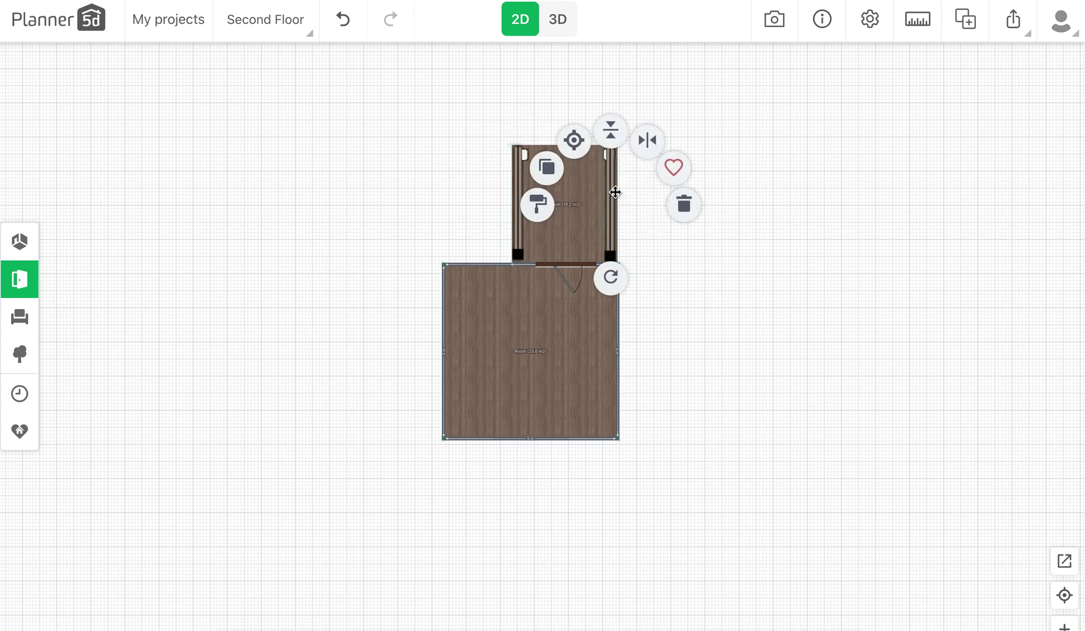
left_click(548, 169)
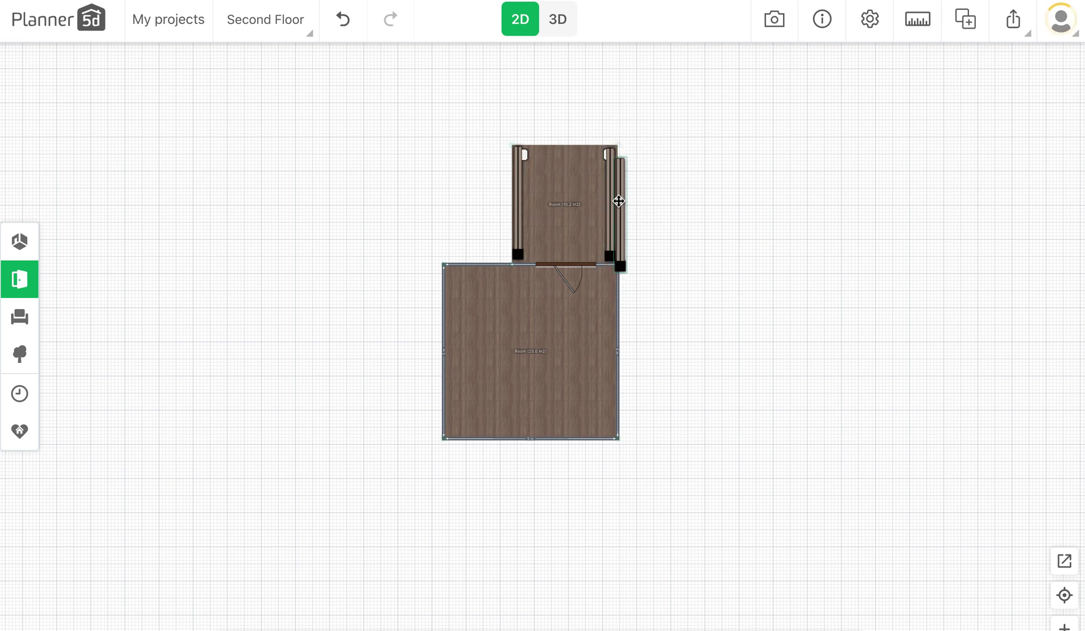
left_click(623, 205)
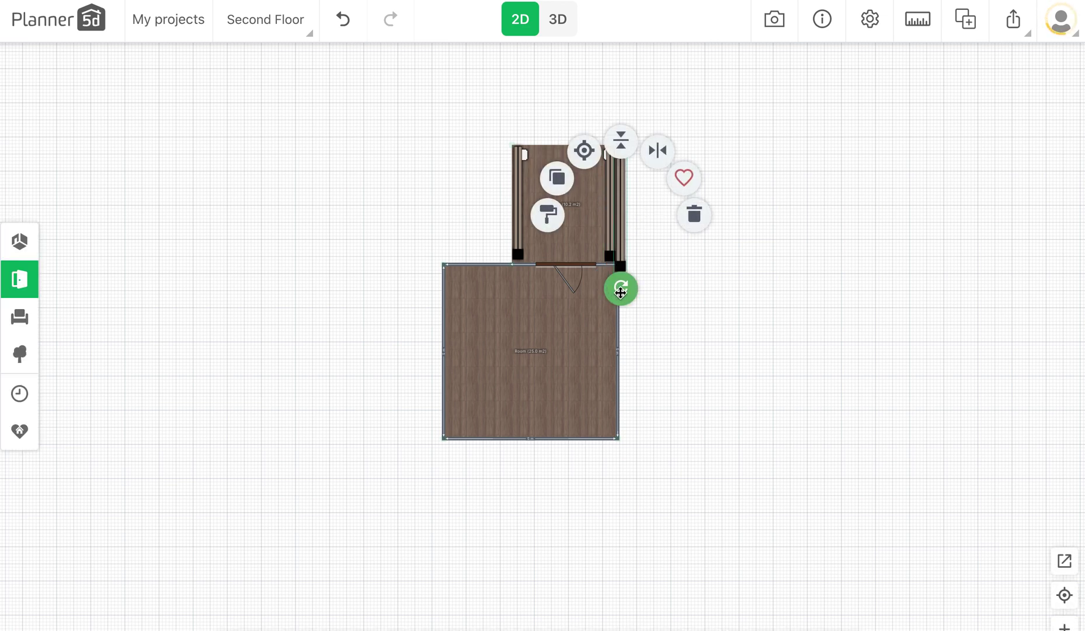
left_click_drag(620, 292, 746, 211)
left_click(642, 213)
left_click_drag(641, 214, 590, 150)
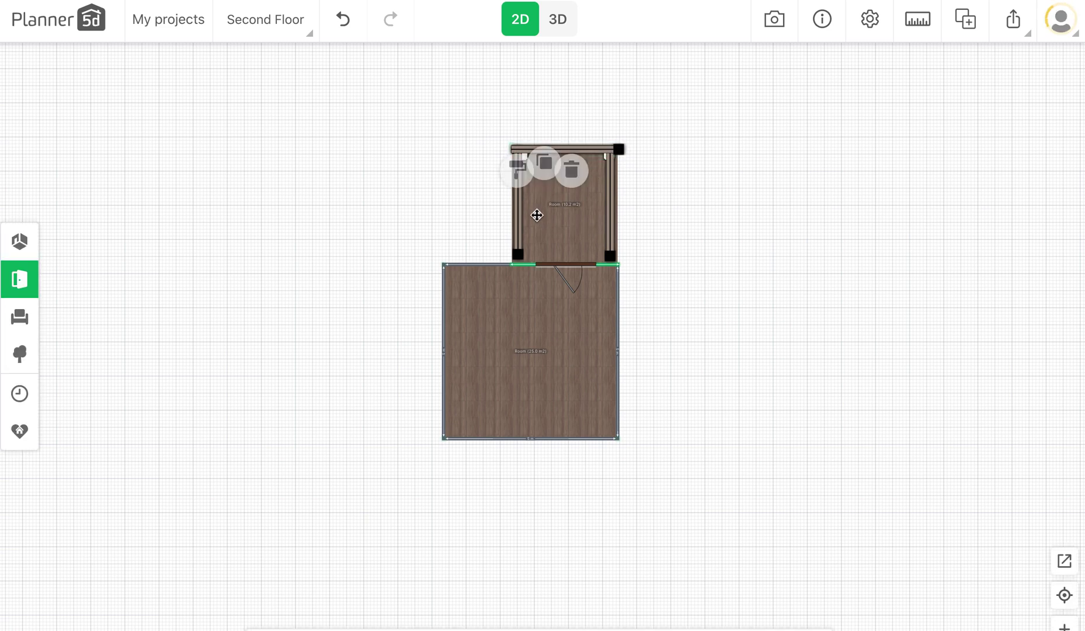
Widen the balcony slightly to the left, fit the front fence to its edge and check the railing in 3D
left_click(510, 208)
left_click_drag(511, 208, 508, 208)
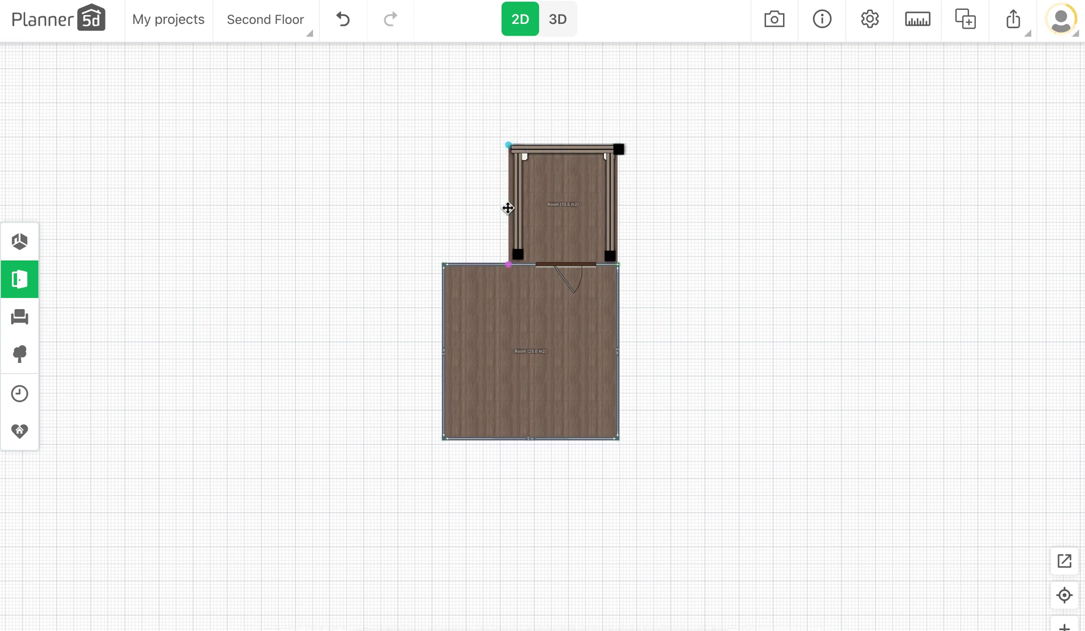
left_click_drag(554, 149, 550, 150)
left_click(550, 150)
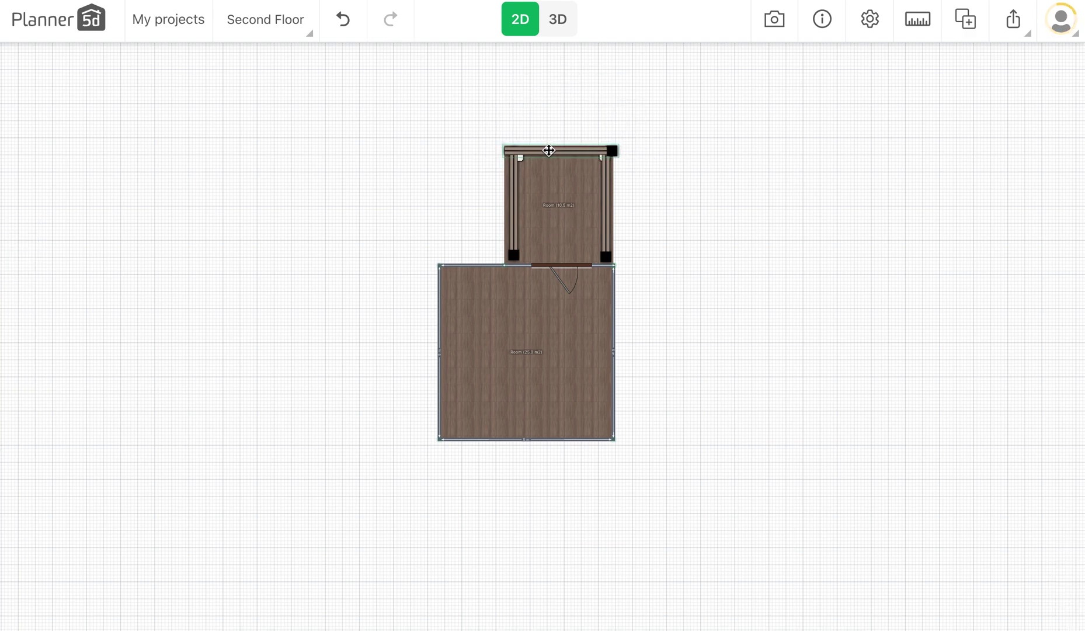
left_click(554, 22)
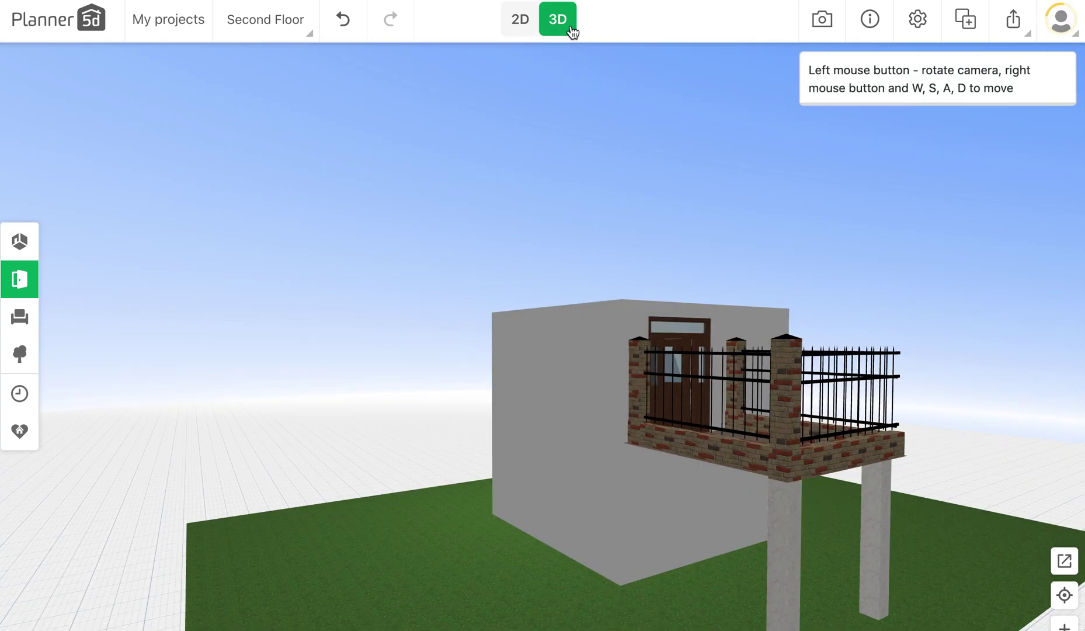
left_click_drag(855, 409, 762, 460)
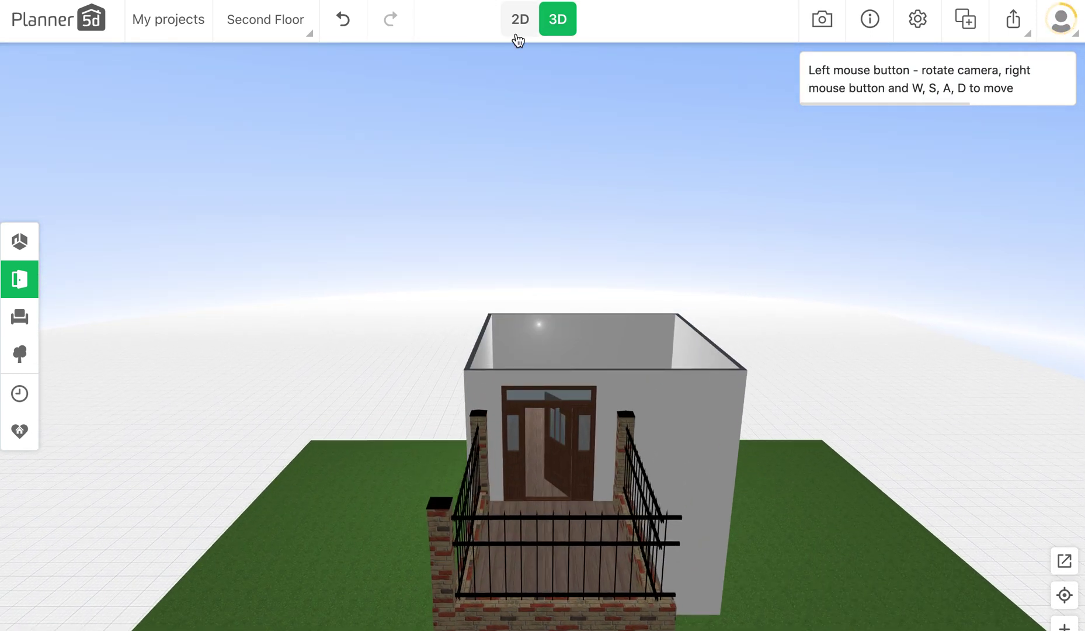
left_click(517, 23)
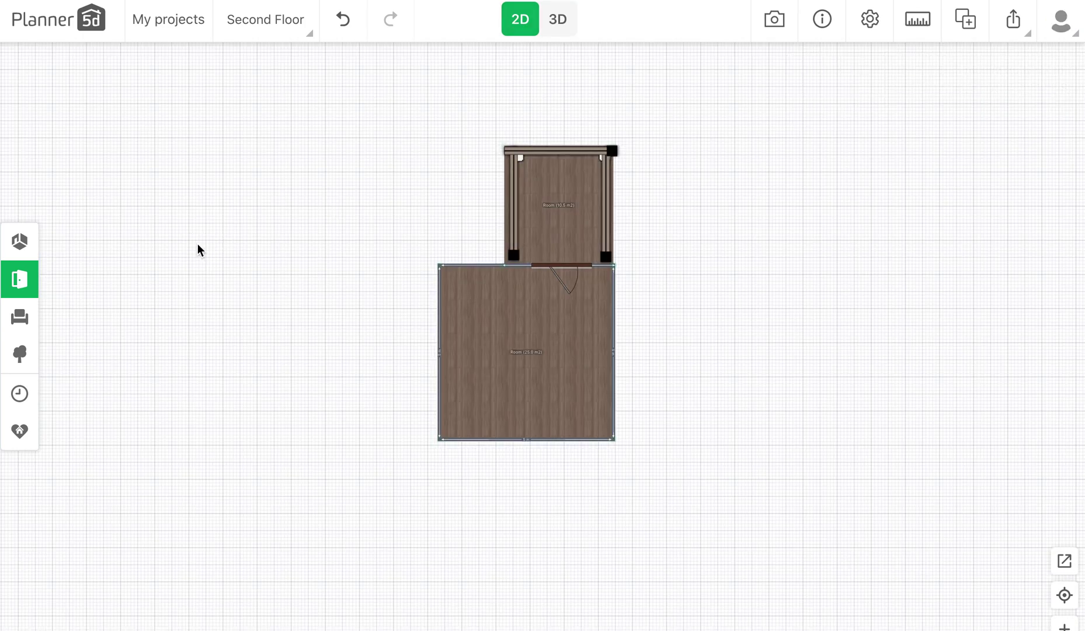
Duplicate the front fence, turn the copy by 180° and overlay it on the front edge with its brick pillar at the left corner
left_click(541, 157)
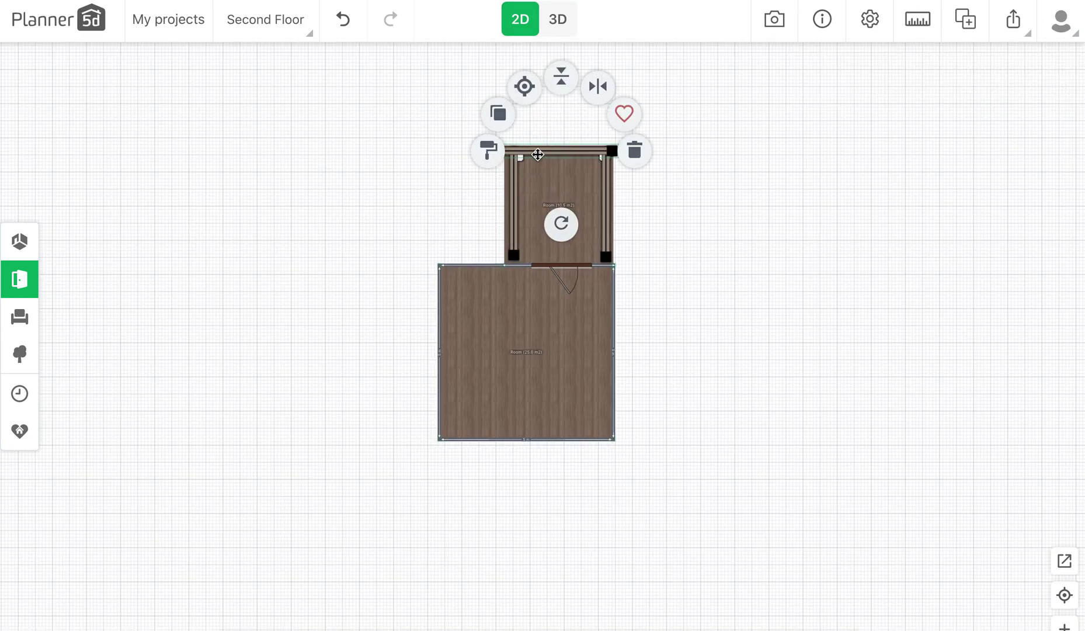
left_click(500, 114)
left_click_drag(569, 166, 534, 115)
left_click_drag(536, 227, 540, 95)
left_click(502, 119)
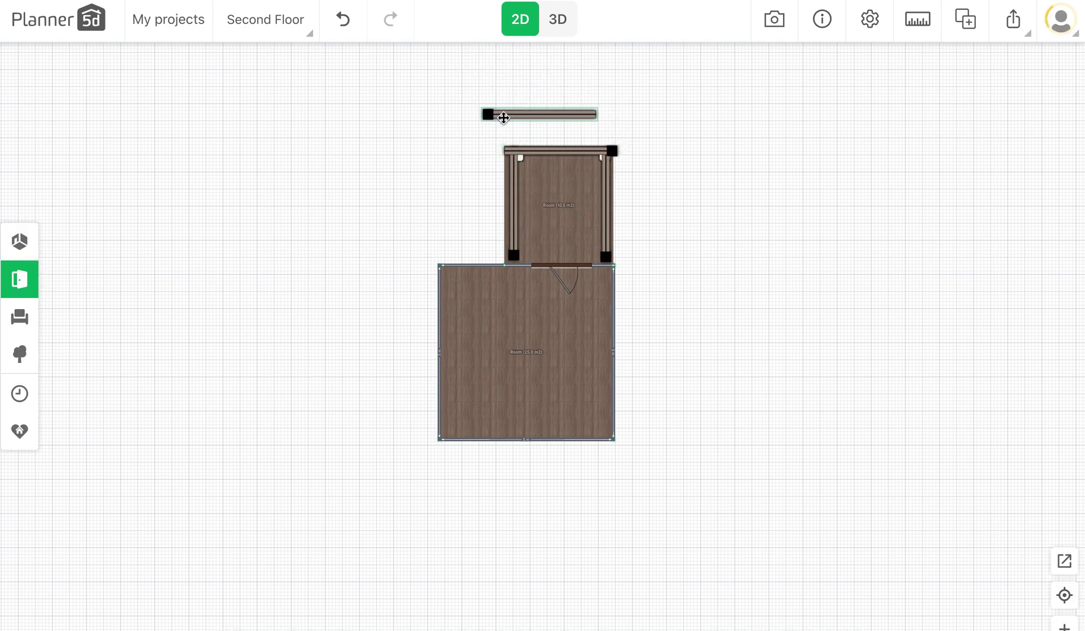
left_click_drag(501, 119, 527, 154)
left_click(557, 19)
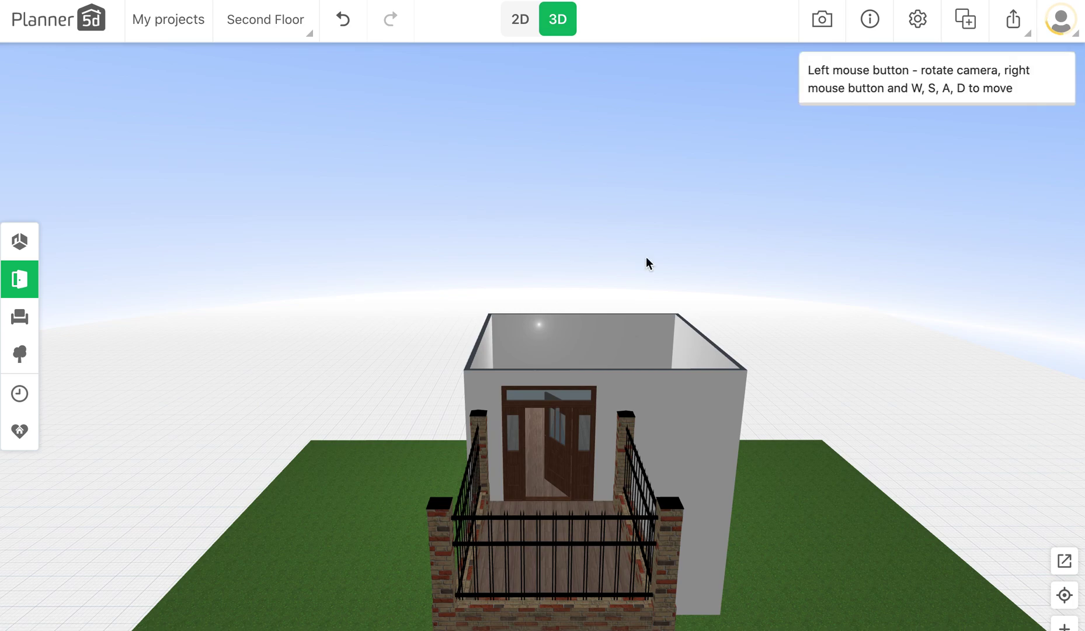
left_click_drag(613, 467, 631, 426)
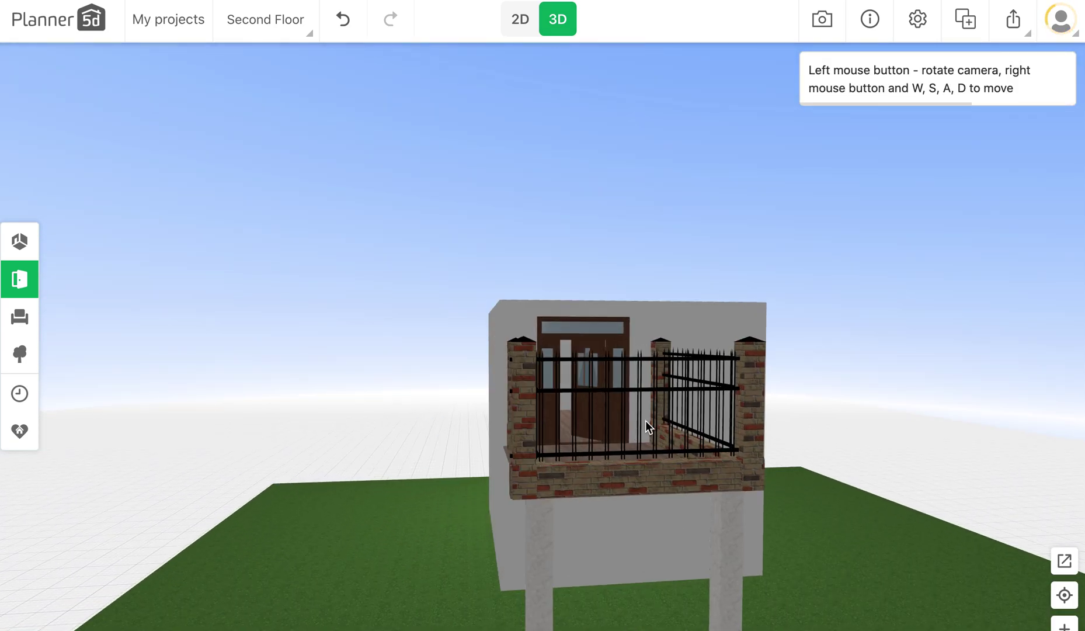
left_click_drag(647, 376, 691, 549)
left_click_drag(782, 405, 840, 516)
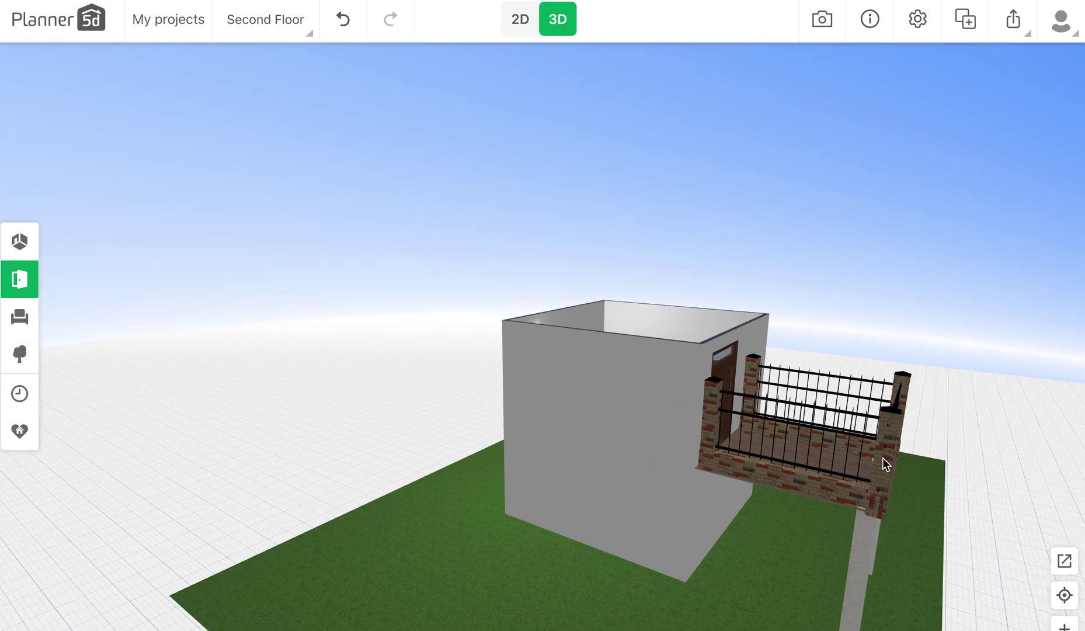
Try to replace the left balcony fence's Decorstone material with another texture from the Stone category
left_click(512, 24)
left_click(516, 214)
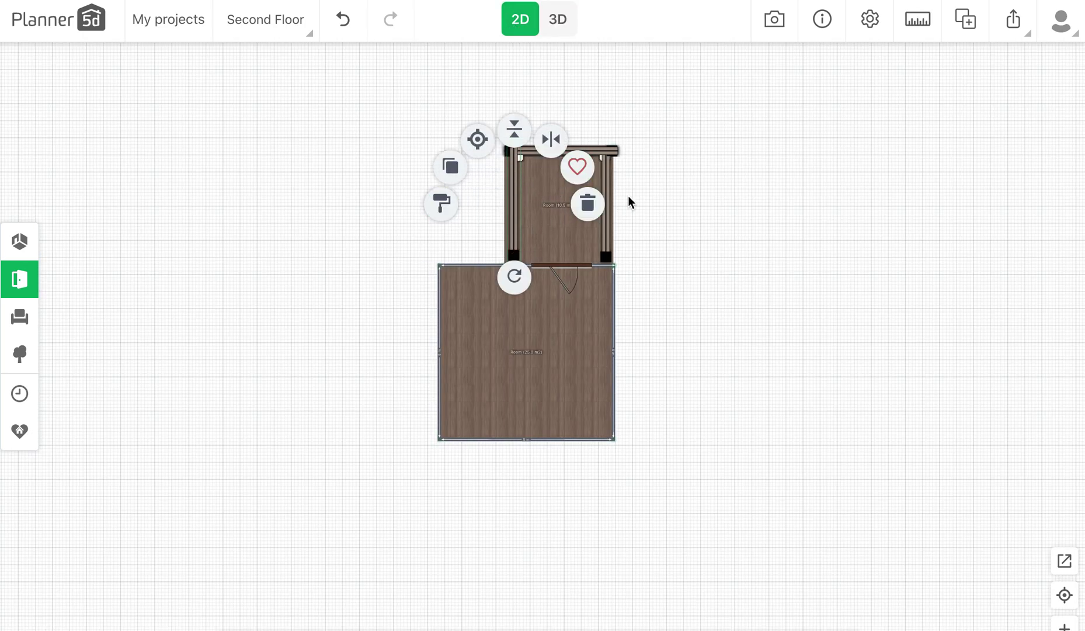
left_click(451, 208)
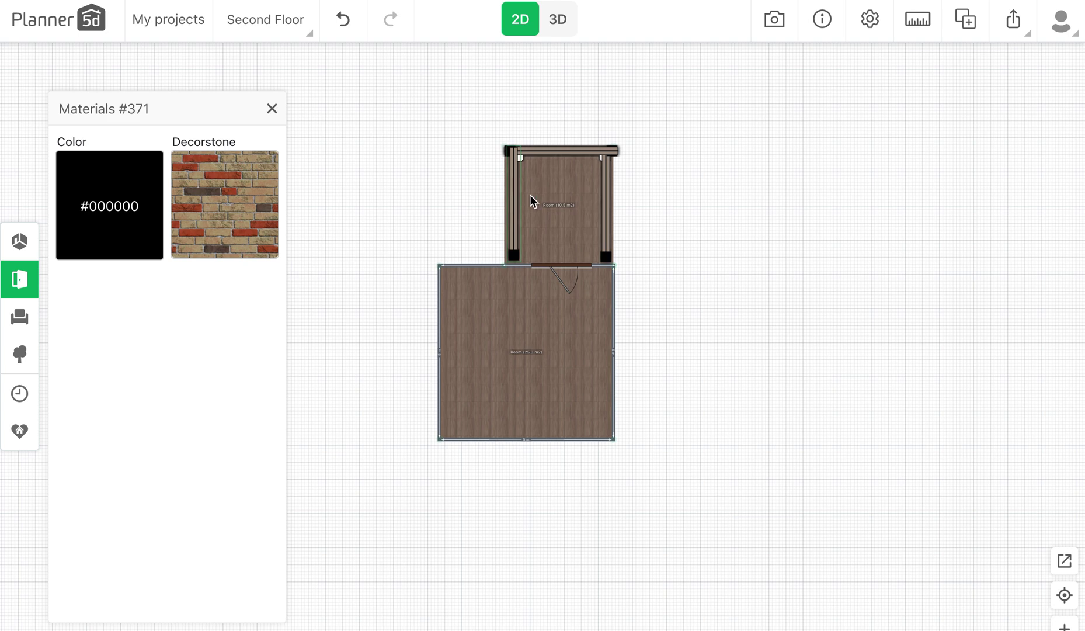
left_click(512, 199)
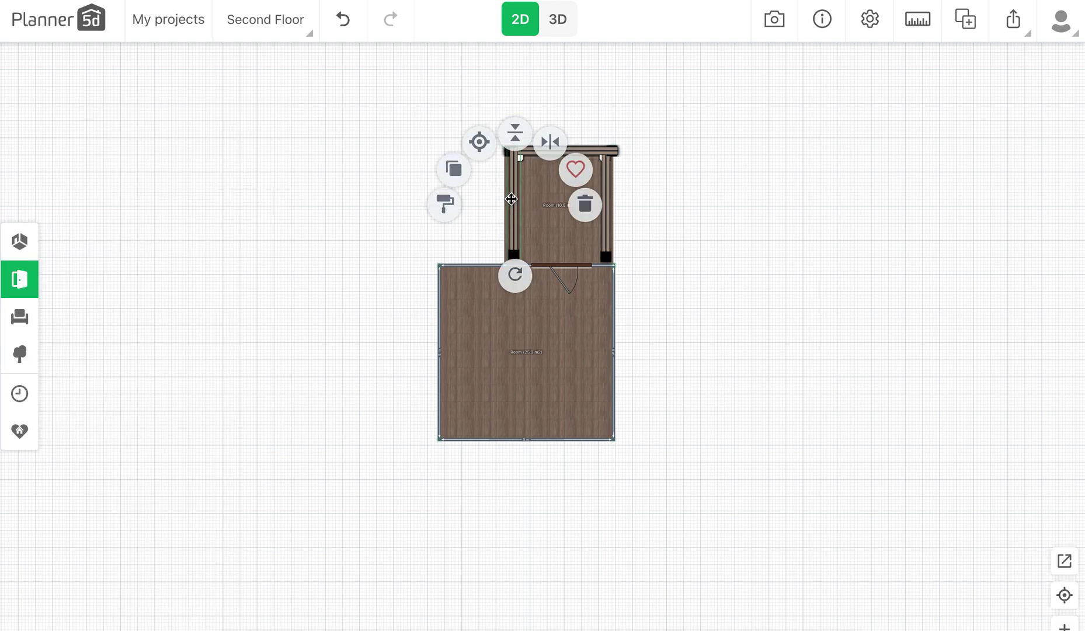
left_click(442, 204)
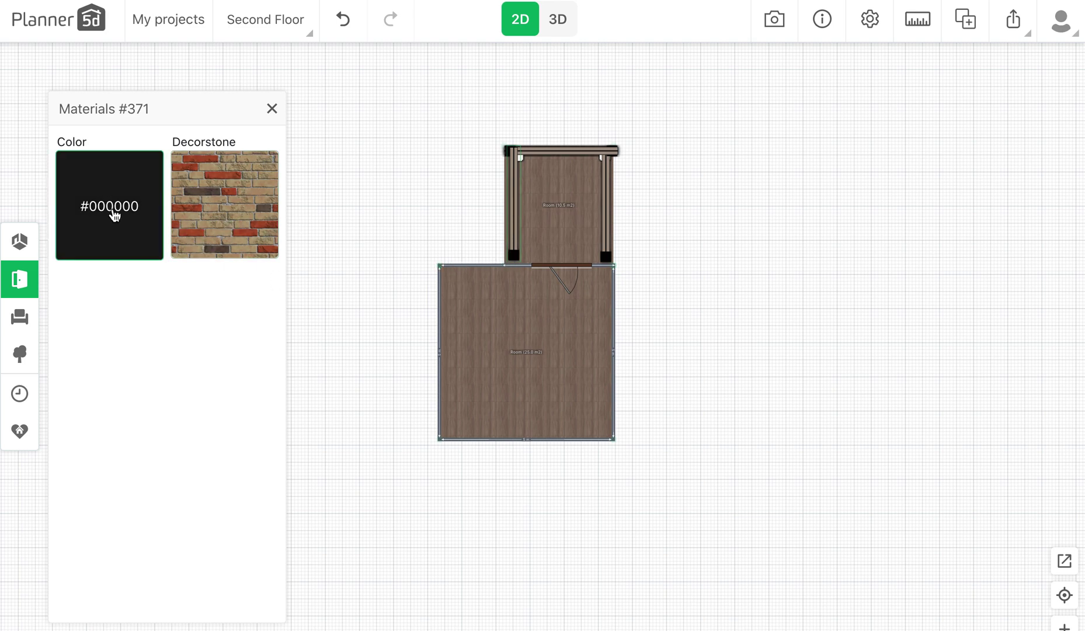
left_click(237, 203)
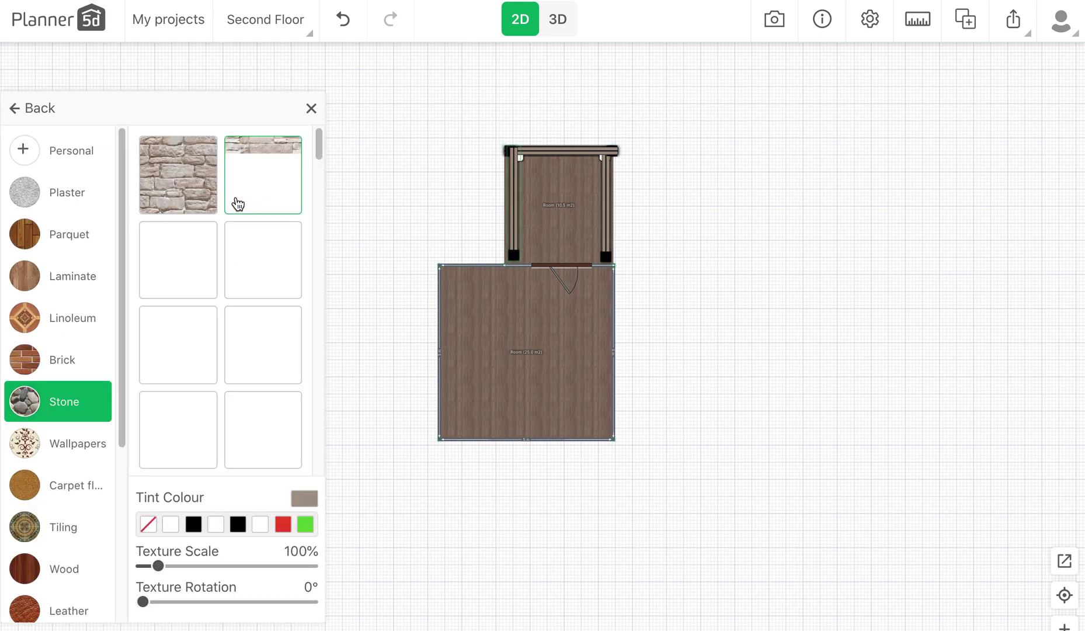
left_click_drag(324, 142, 321, 159)
left_click(257, 304)
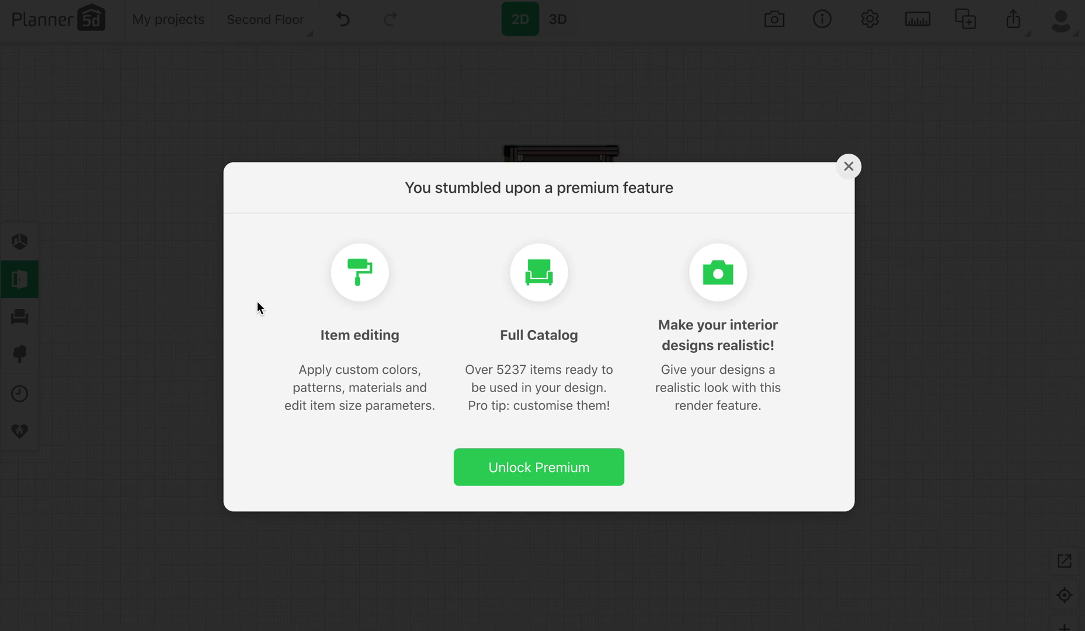
left_click(849, 167)
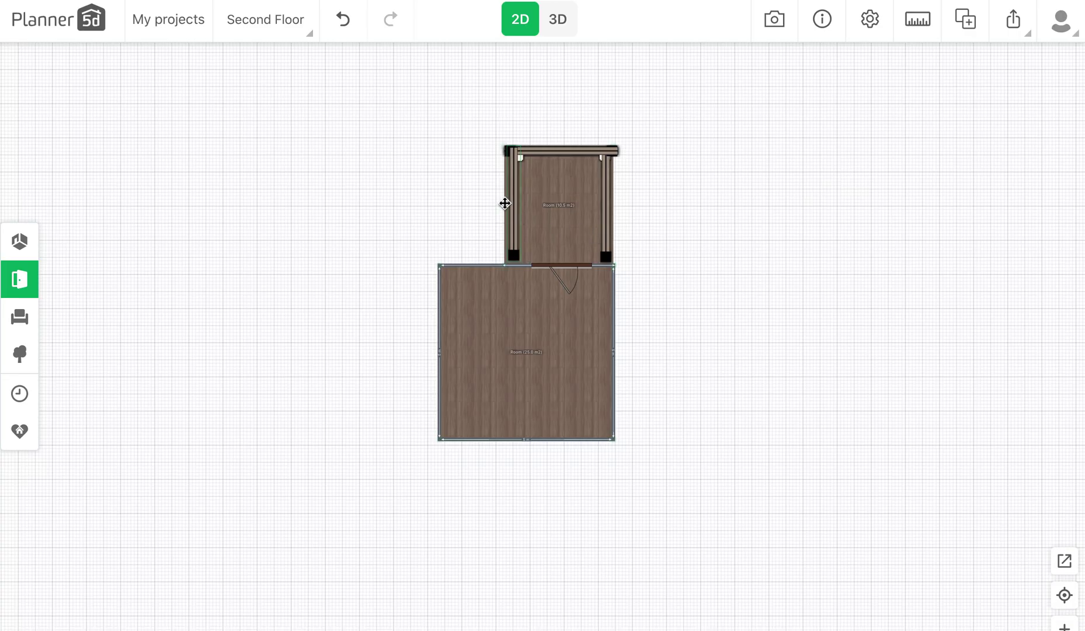
Examine the balcony's fence railing, supporting columns and door from several sides in 3D, and return to the 2D plan
left_click(578, 25)
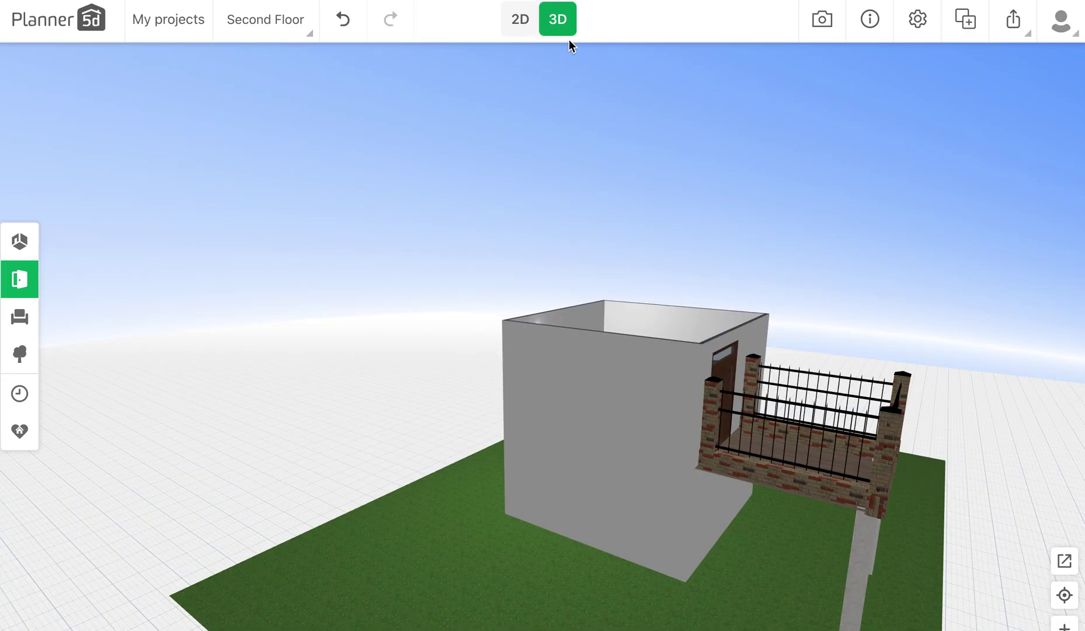
left_click_drag(638, 483, 705, 481)
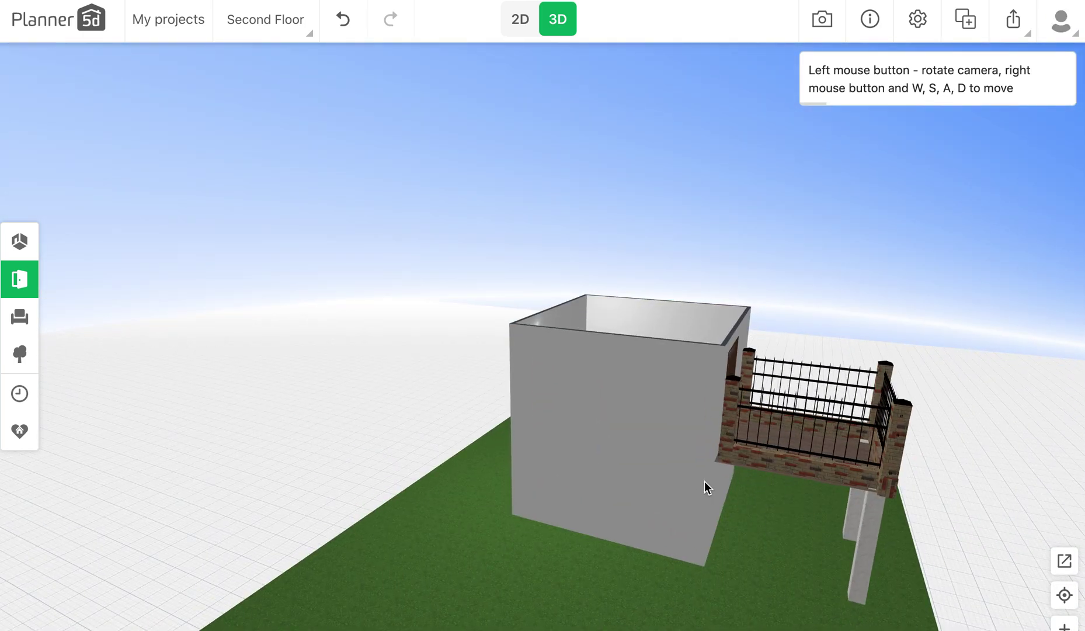
left_click_drag(977, 451, 770, 378)
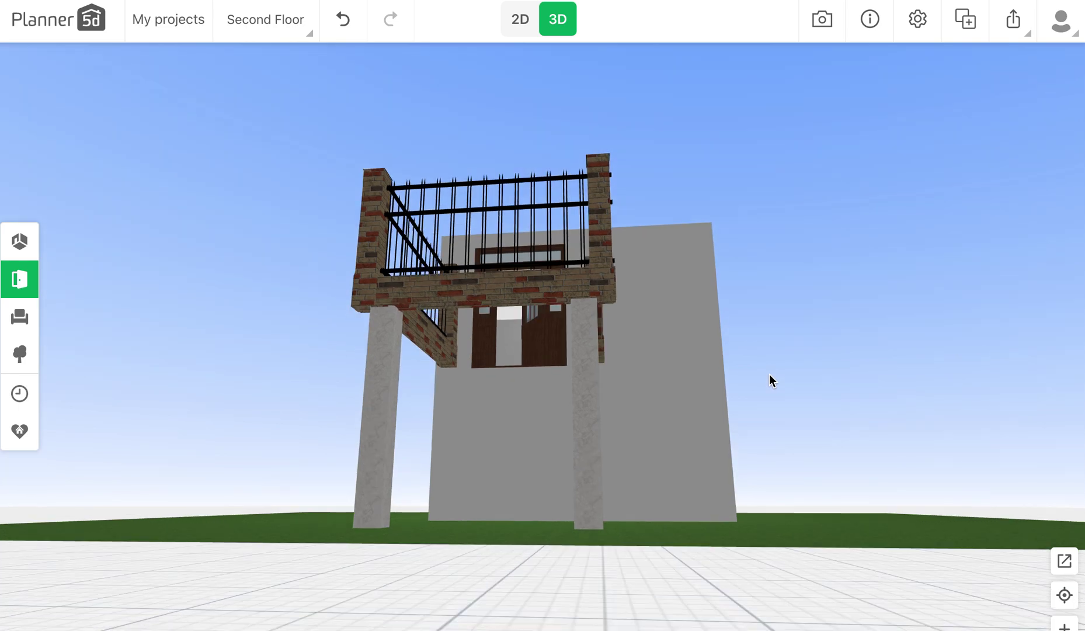
left_click_drag(536, 492, 574, 498)
left_click_drag(678, 410, 428, 378)
left_click_drag(647, 457, 588, 61)
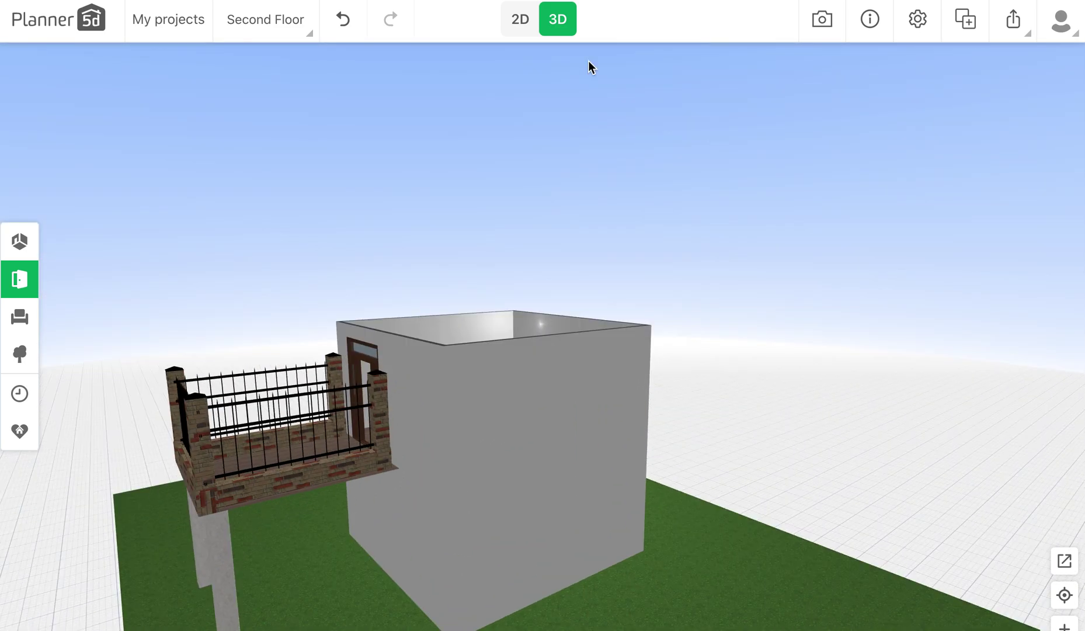
left_click(520, 19)
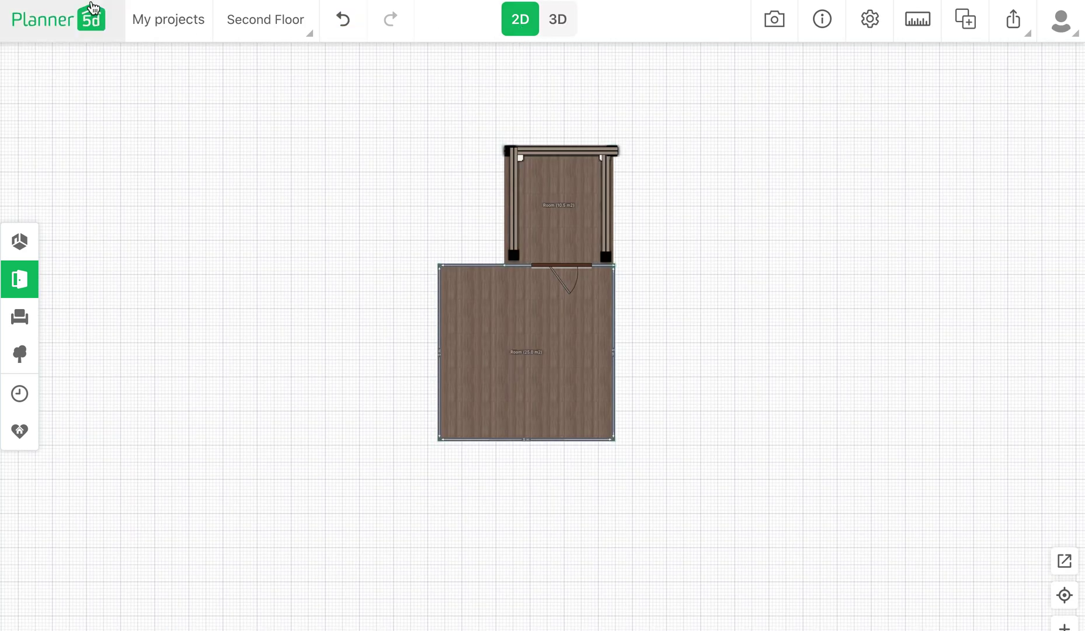
mouse_move(35, 5)
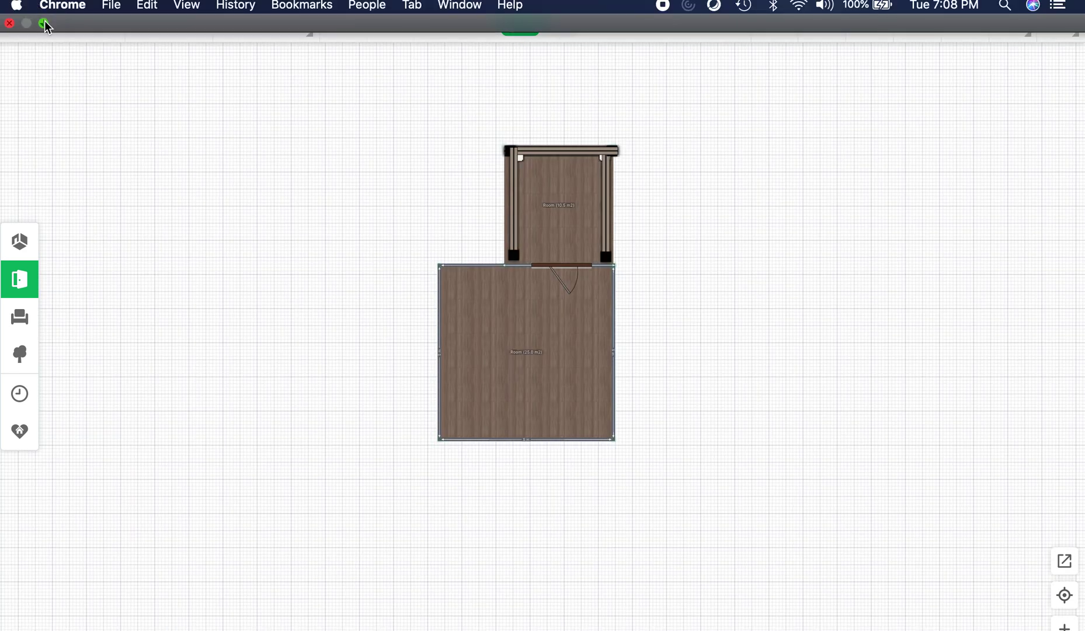
left_click(44, 23)
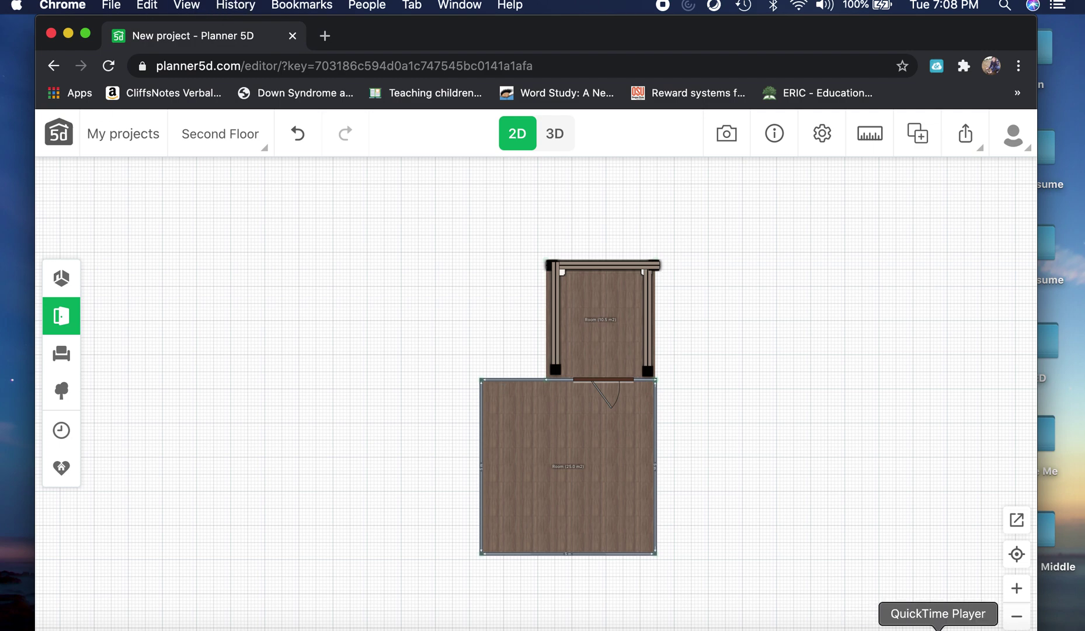
left_click(938, 629)
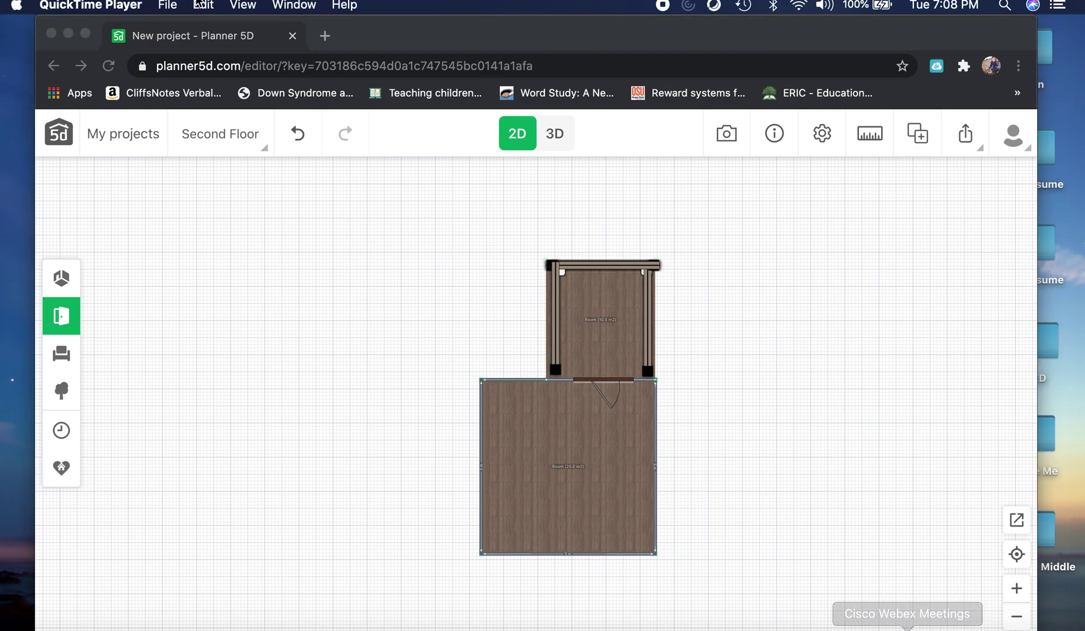
left_click(165, 5)
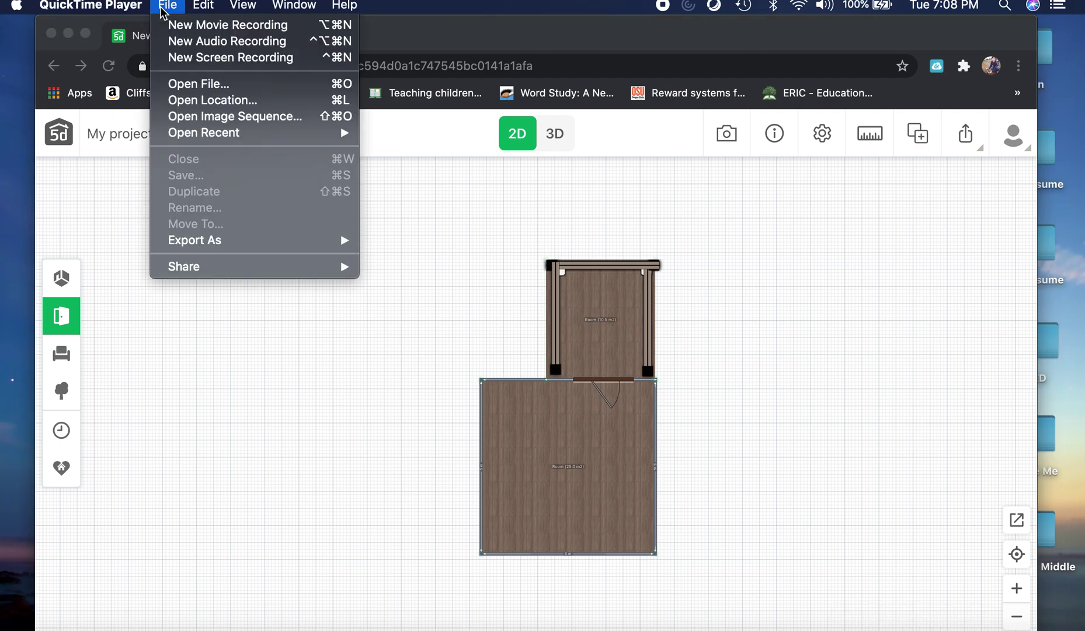
left_click(205, 58)
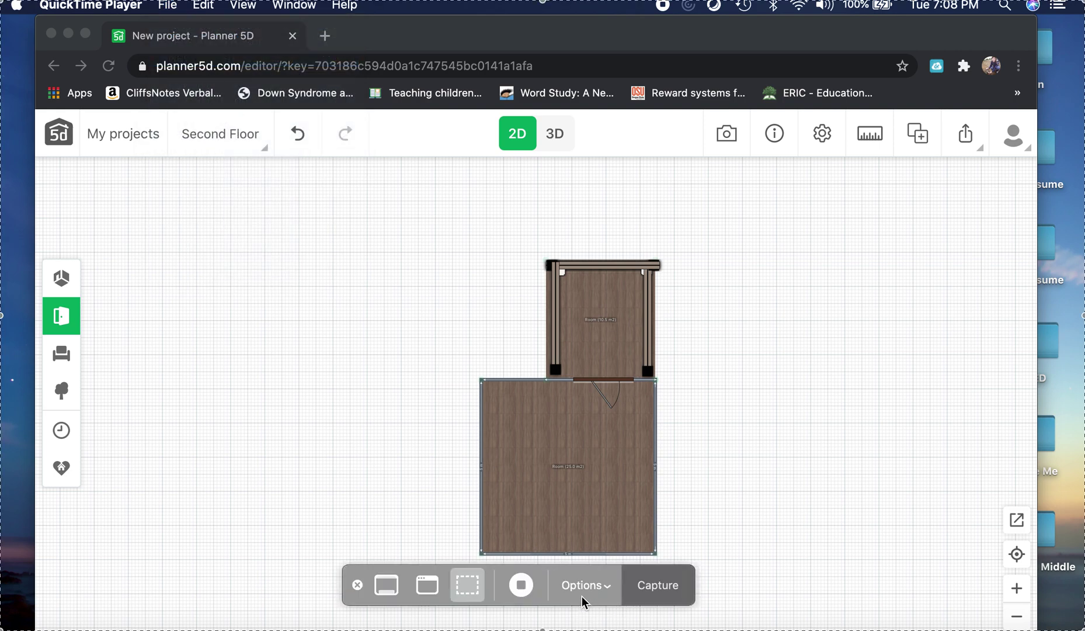